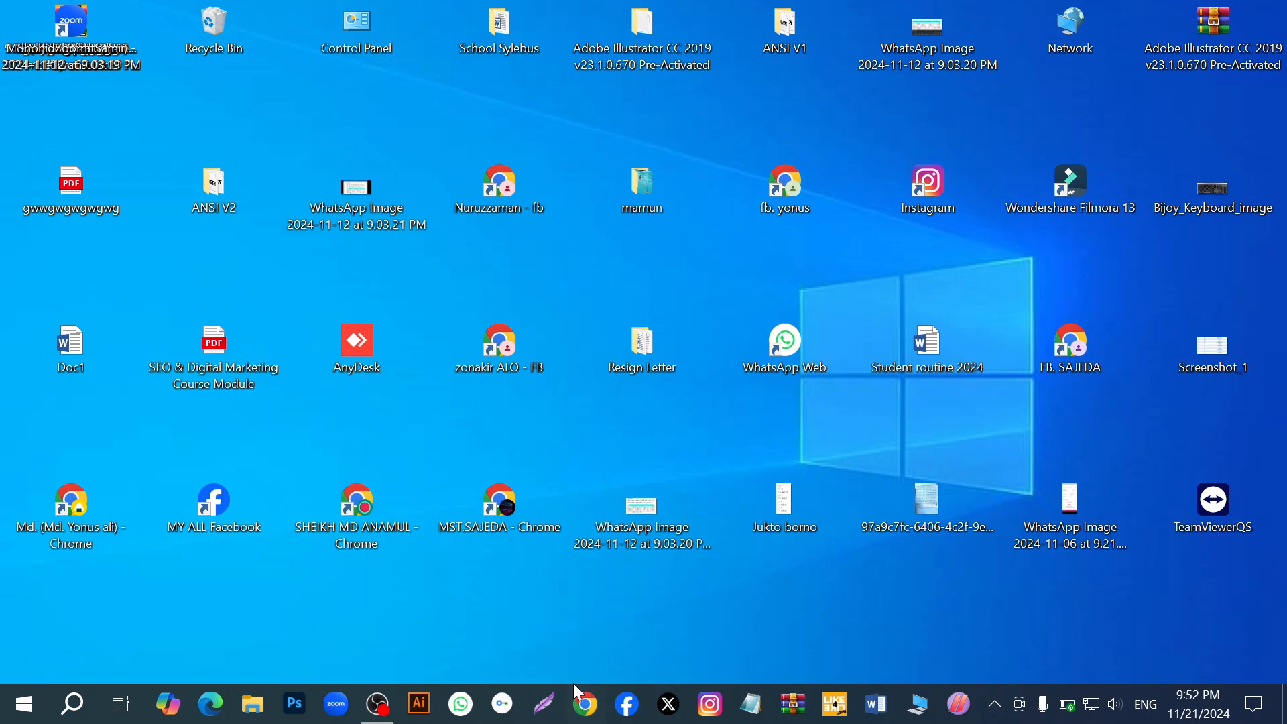
# - Open Chrome with the profile that has the sunglasses picture and go to Facebook
pyautogui.click(587, 704)
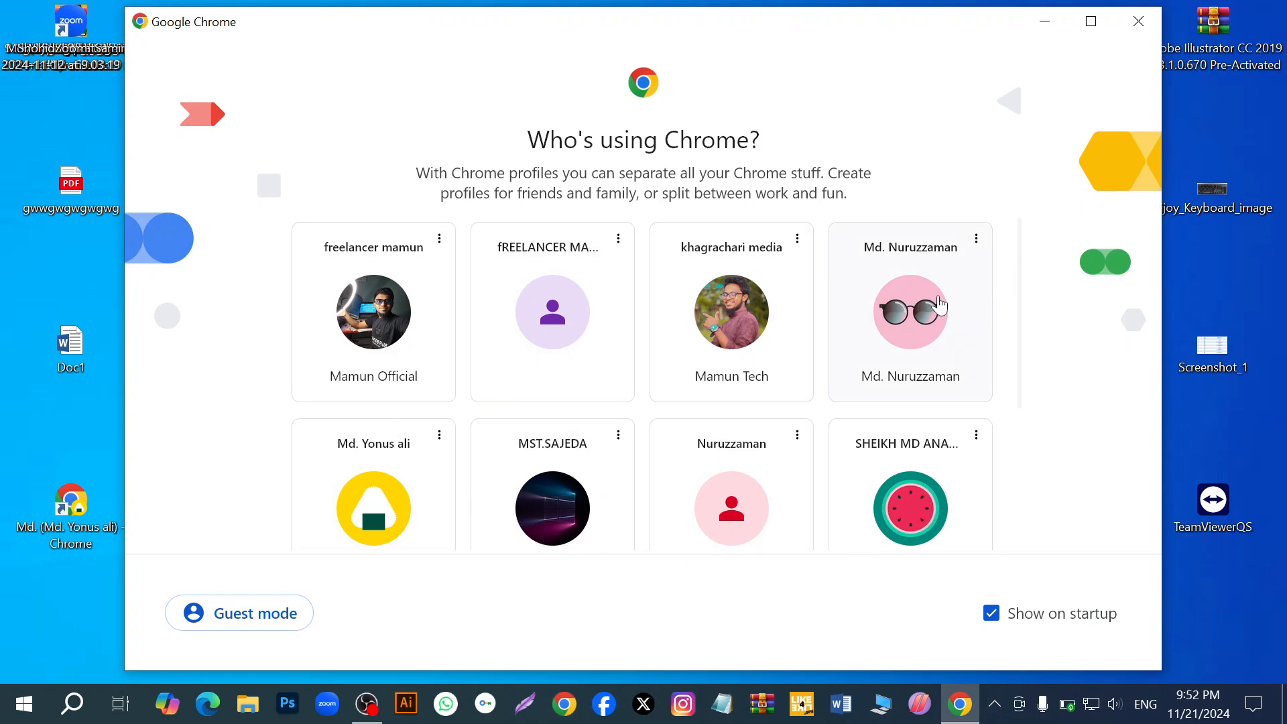
pyautogui.click(922, 323)
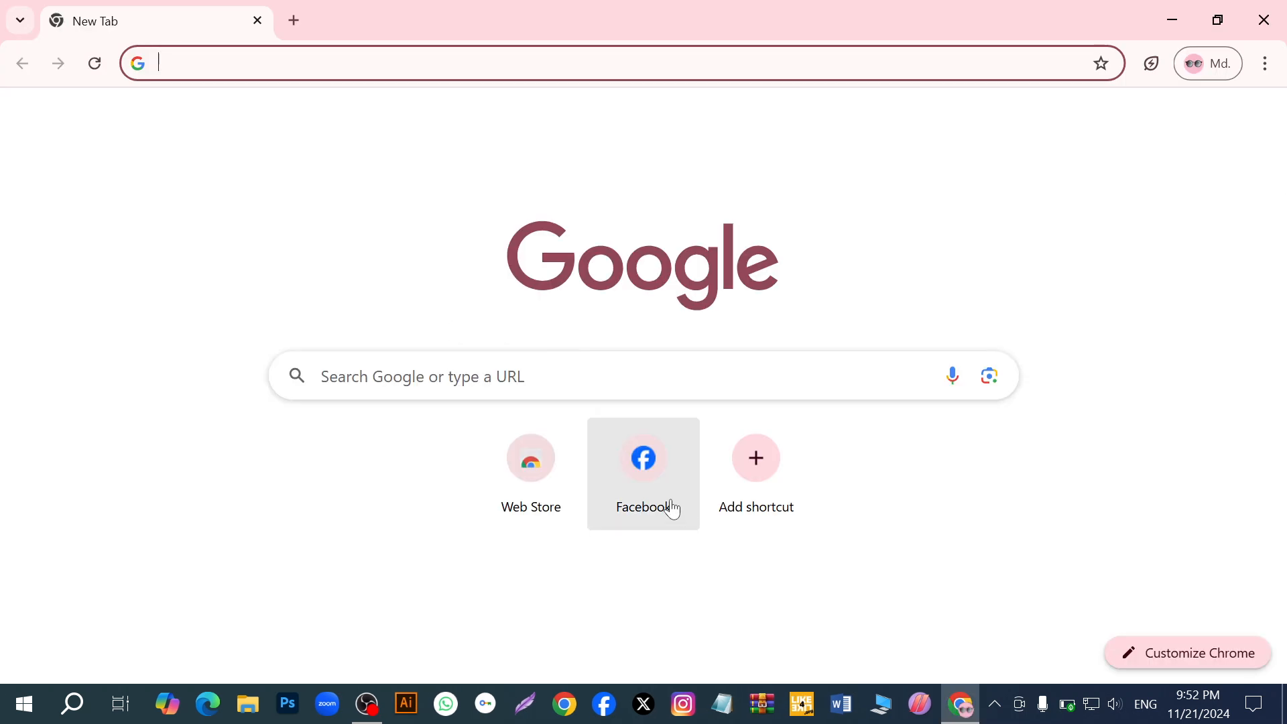
pyautogui.click(640, 479)
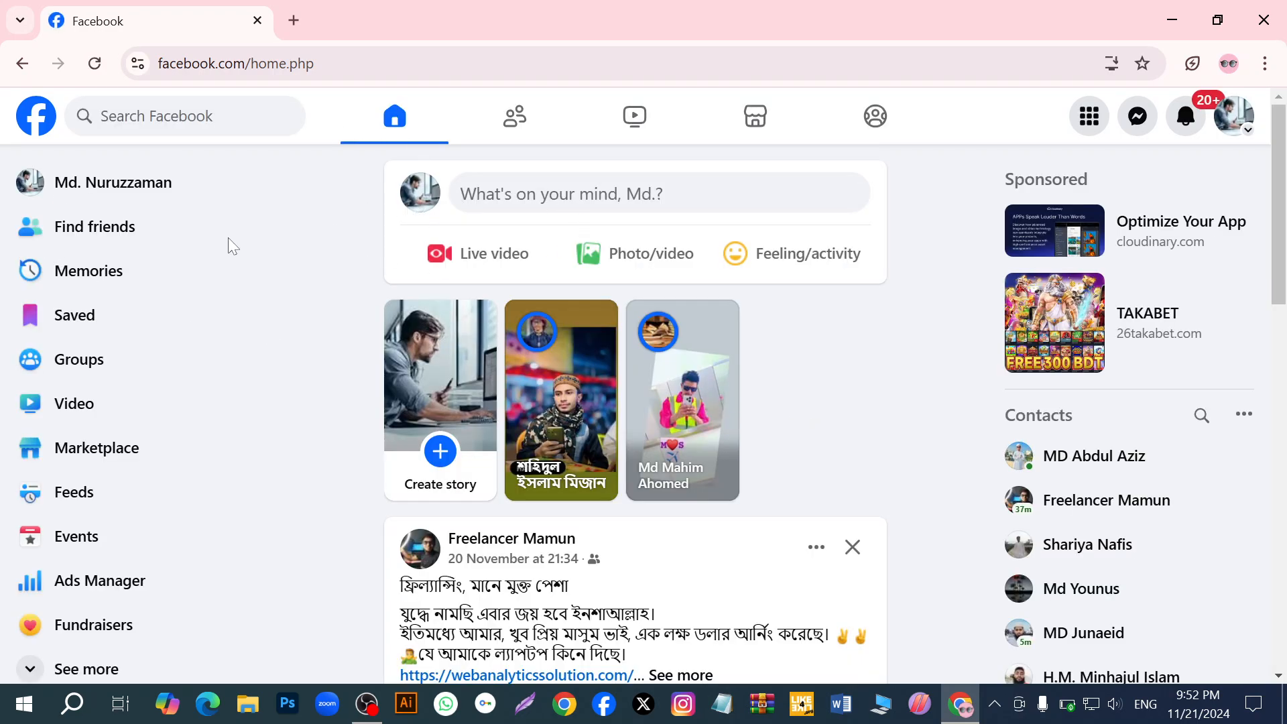
# - Expand the full Facebook shortcut list, view the Pages section and return to the home feed
pyautogui.scroll(-1, 220, 233)
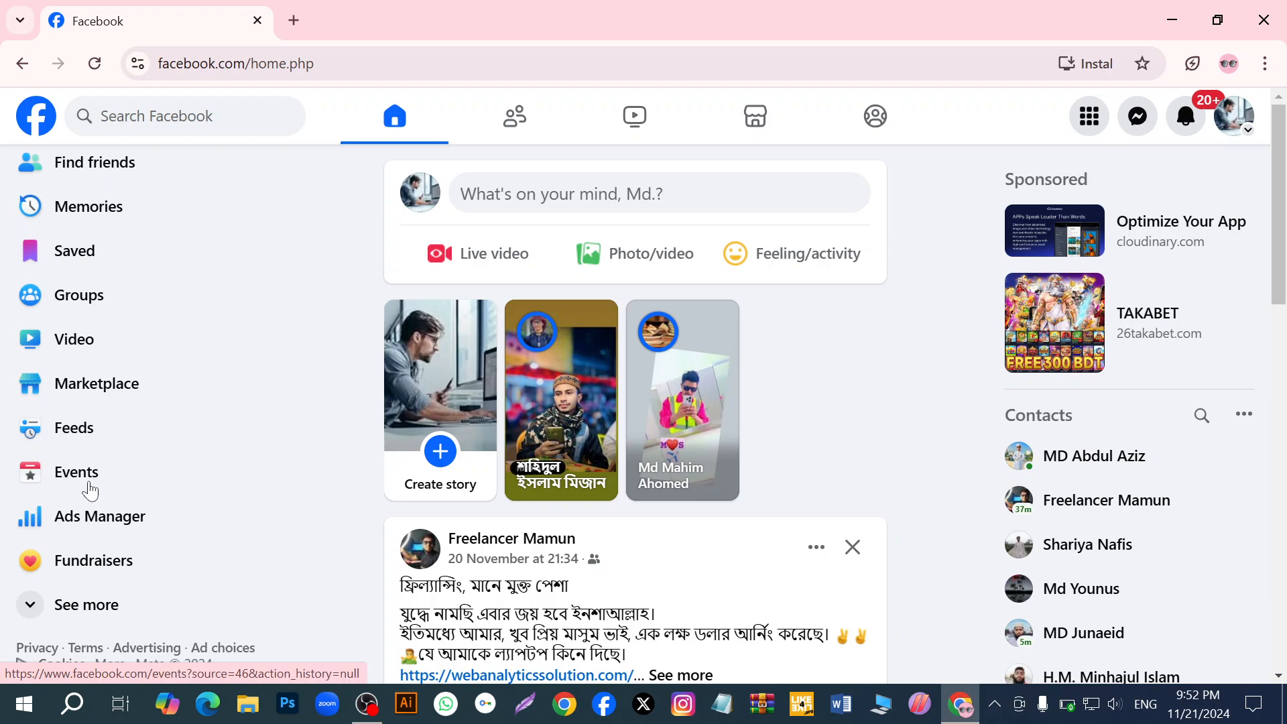
pyautogui.click(47, 611)
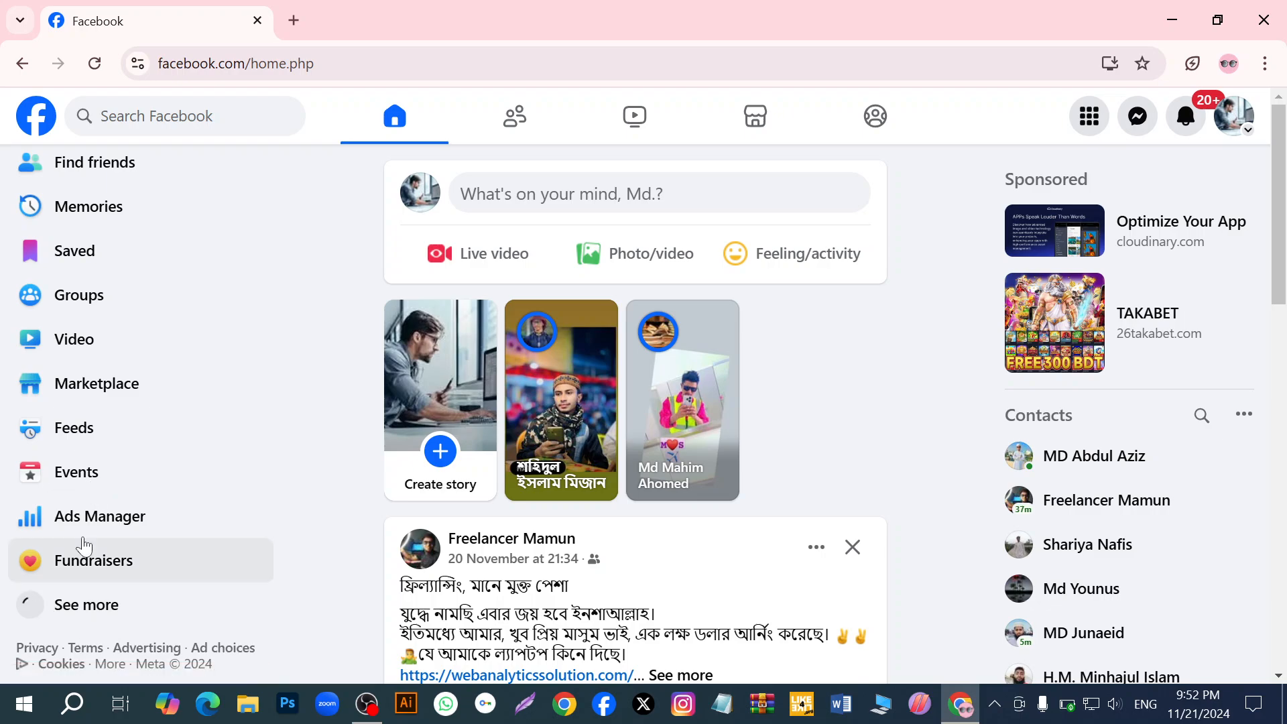
pyautogui.scroll(-5, 91, 532)
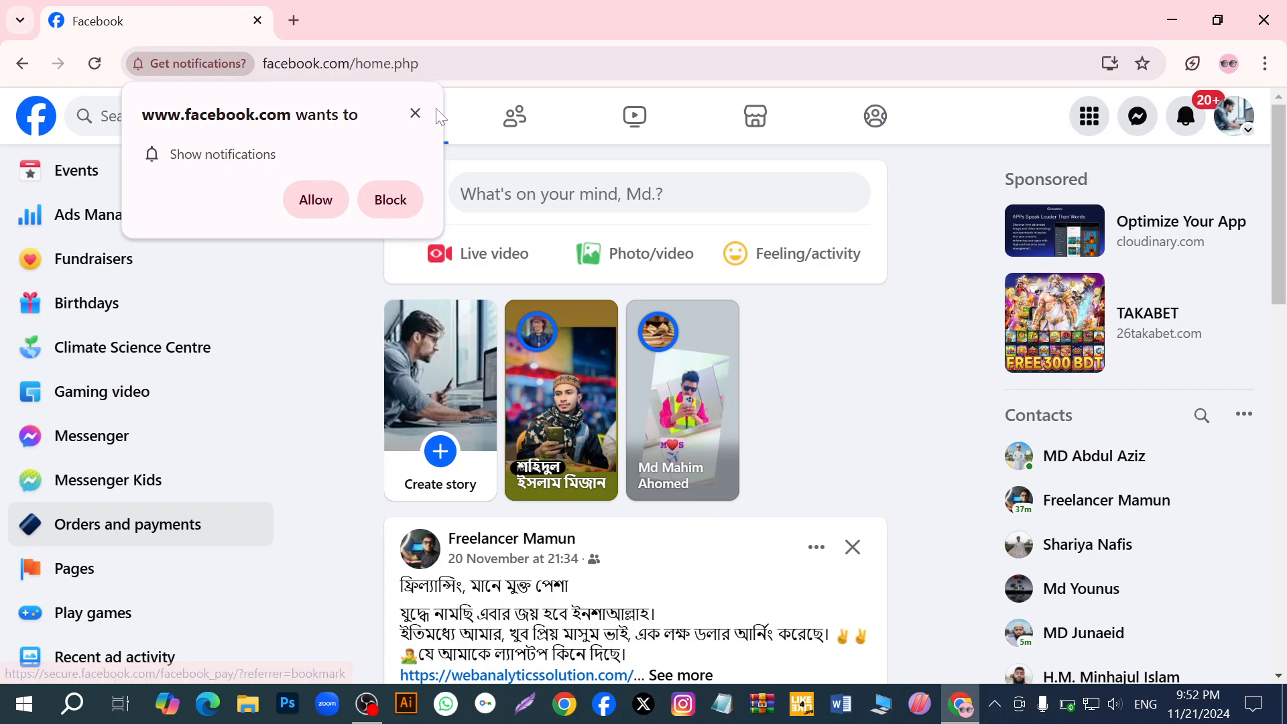
pyautogui.click(416, 113)
pyautogui.click(110, 583)
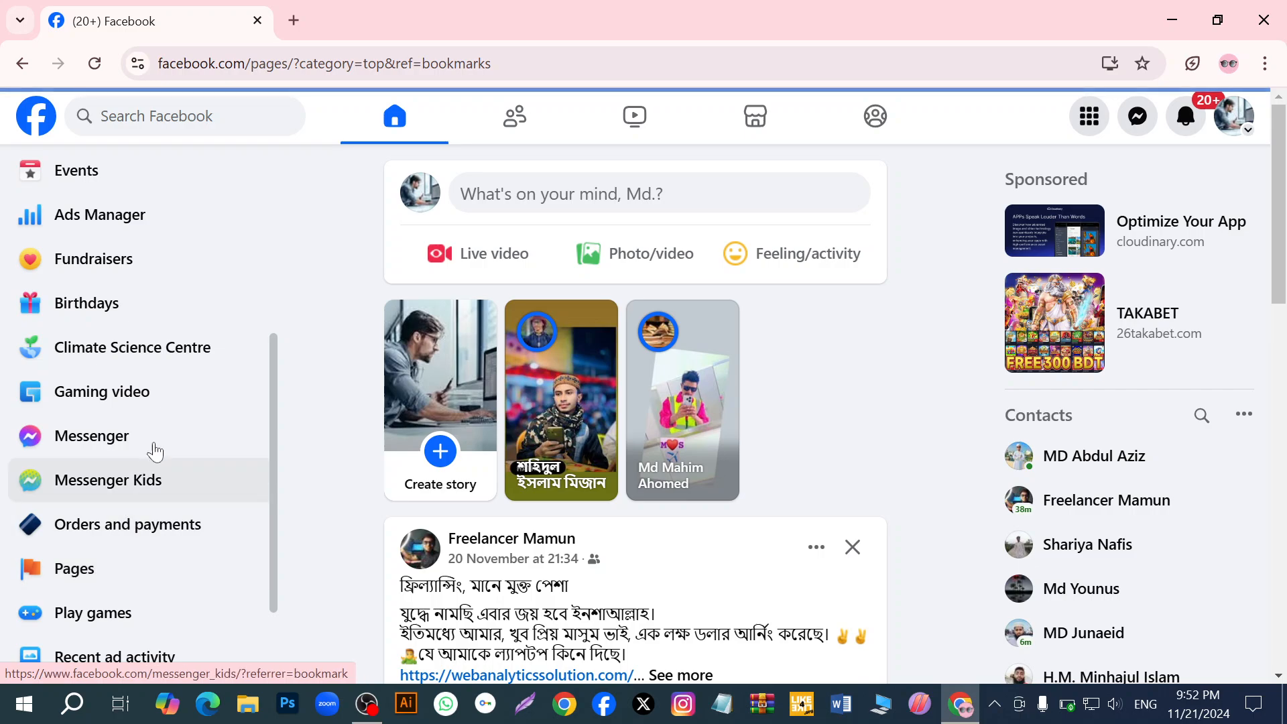
pyautogui.scroll(-1, 315, 533)
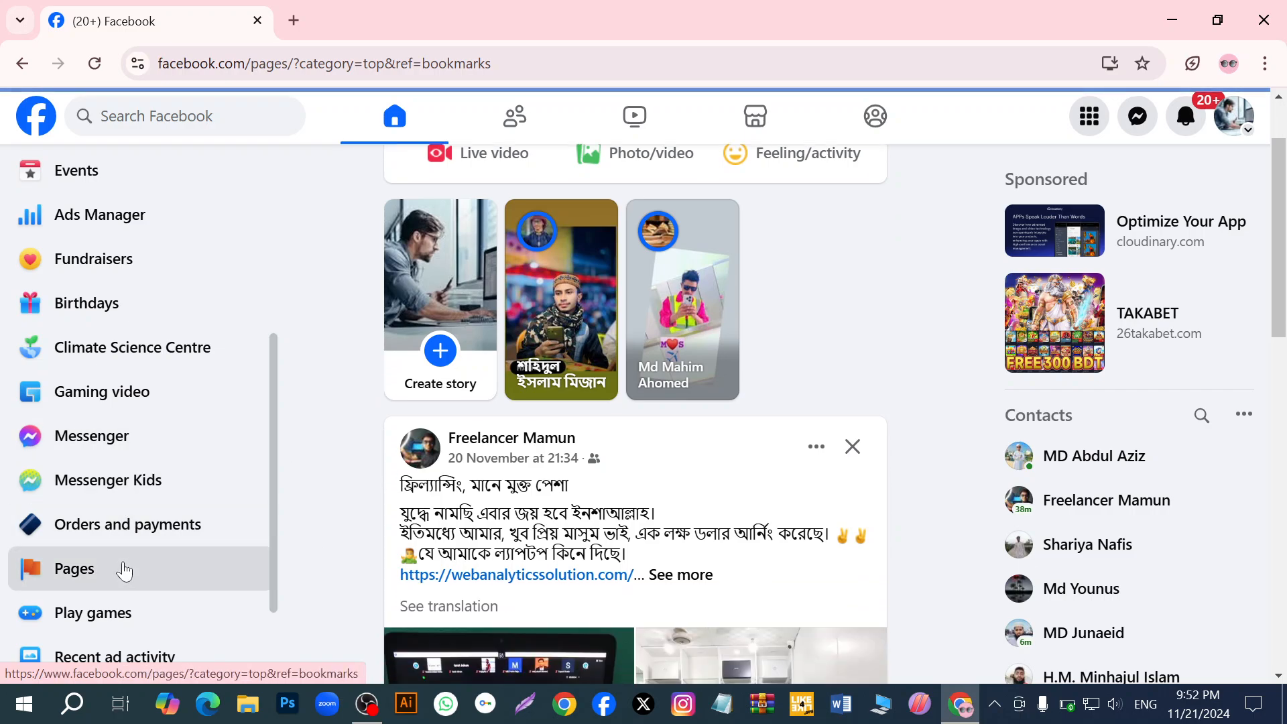
pyautogui.scroll(5, 206, 429)
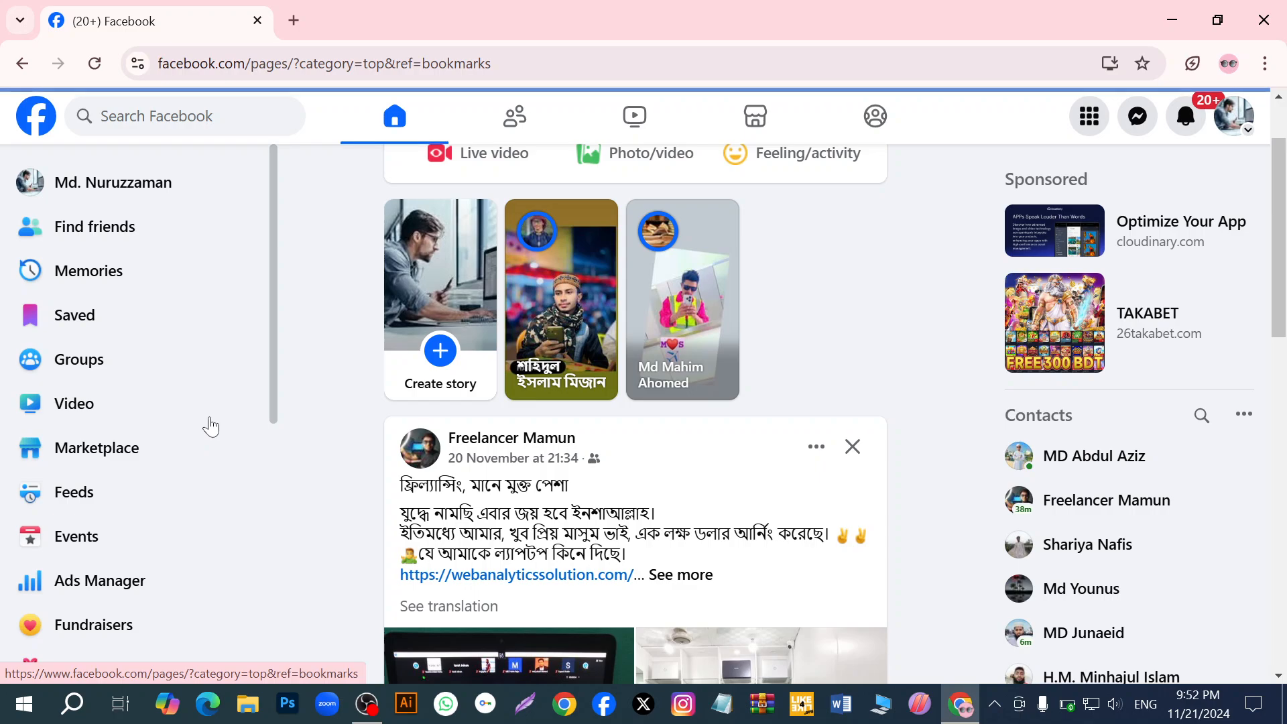
pyautogui.scroll(-1, 225, 442)
pyautogui.scroll(1, 228, 416)
pyautogui.scroll(-2, 127, 566)
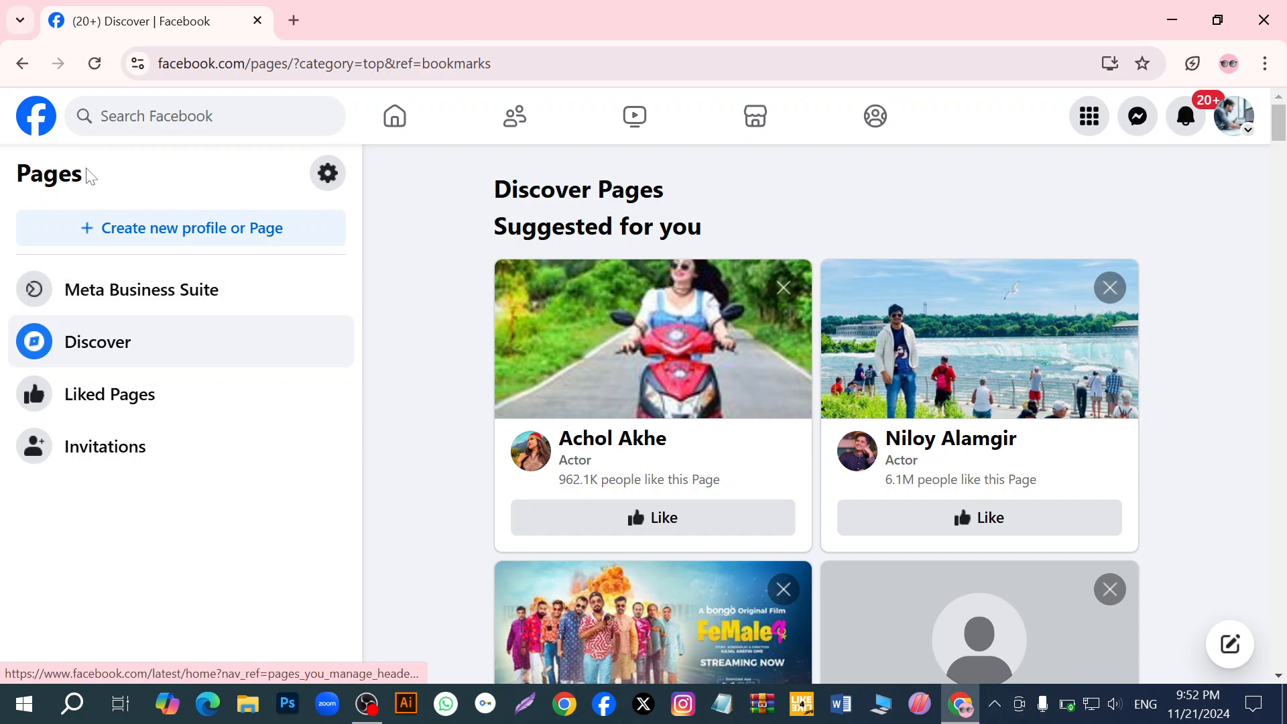
pyautogui.click(9, 65)
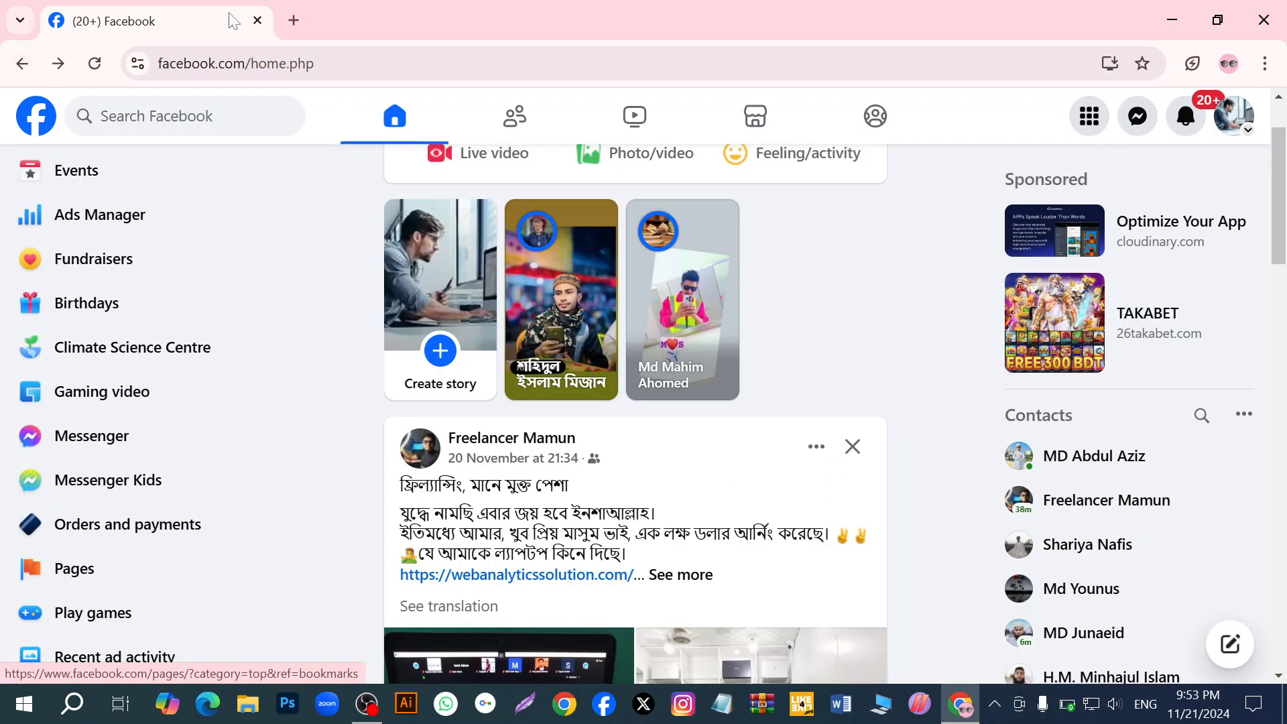
# - Search Google for "business.facebook/overview" in a new browser tab and open the sponsored Facebook for Business result
pyautogui.click(294, 20)
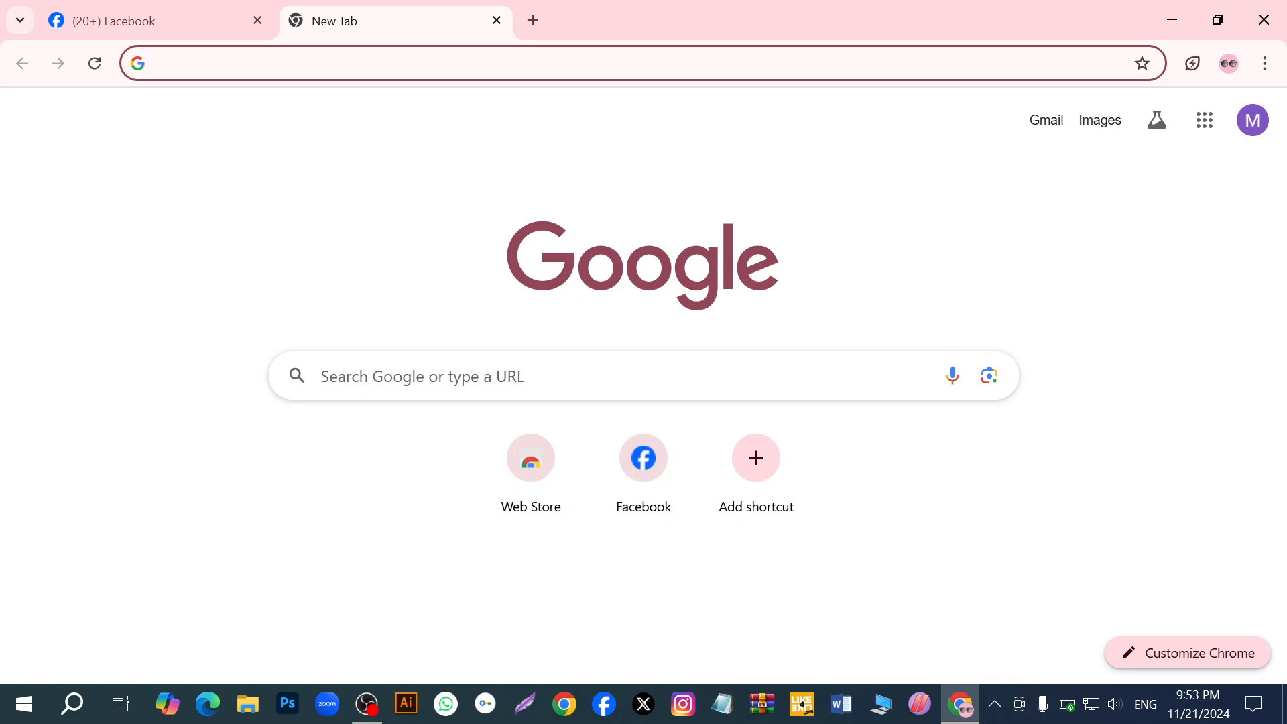
pyautogui.click(510, 376)
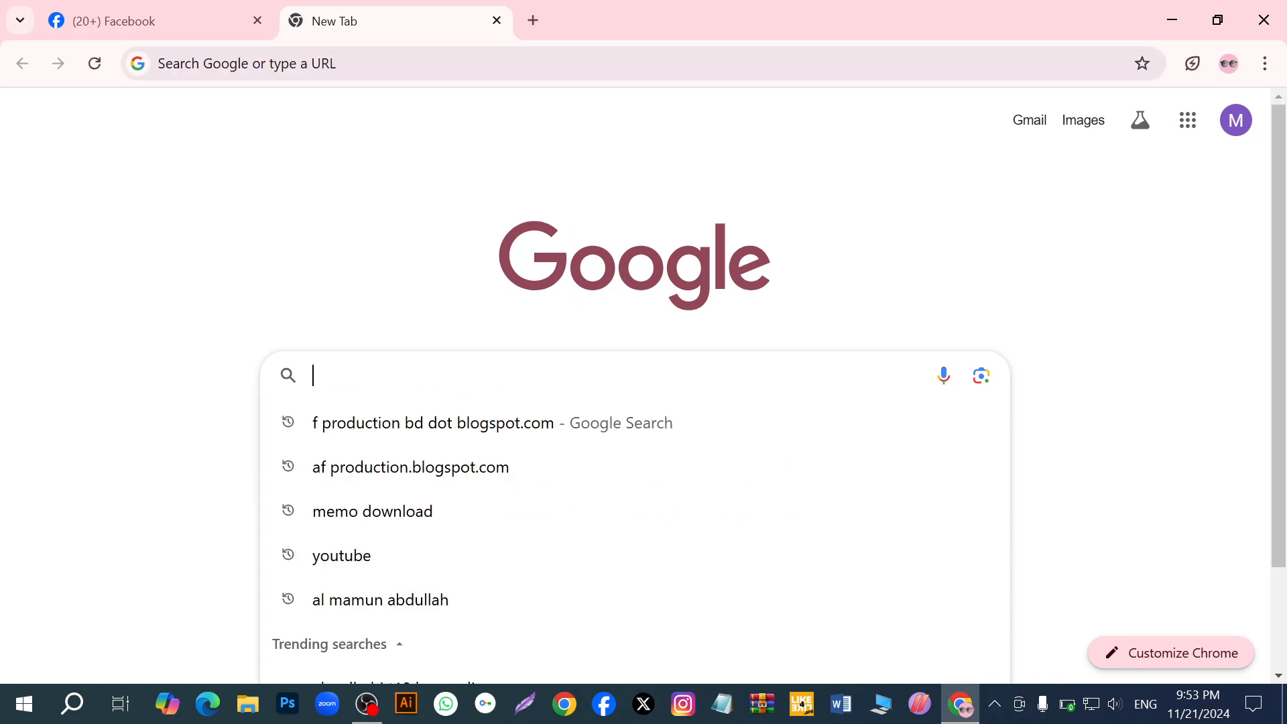
pyautogui.rightClick(502, 376)
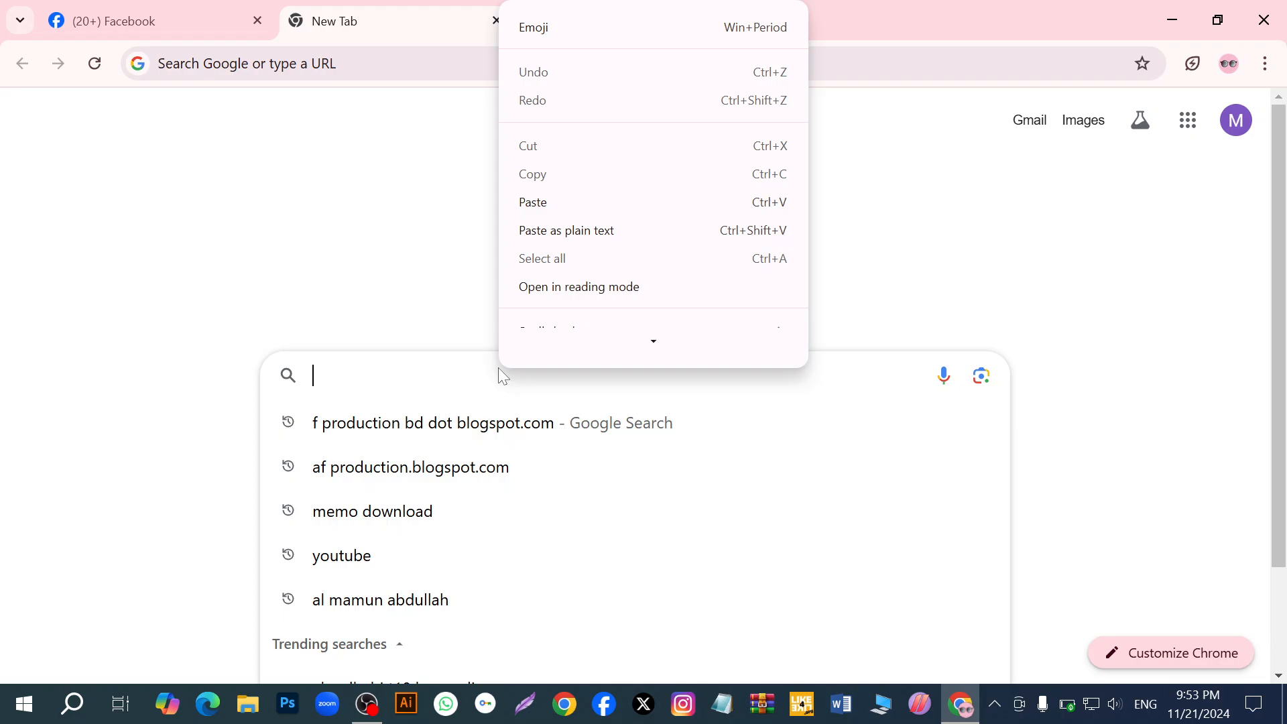
pyautogui.click(556, 204)
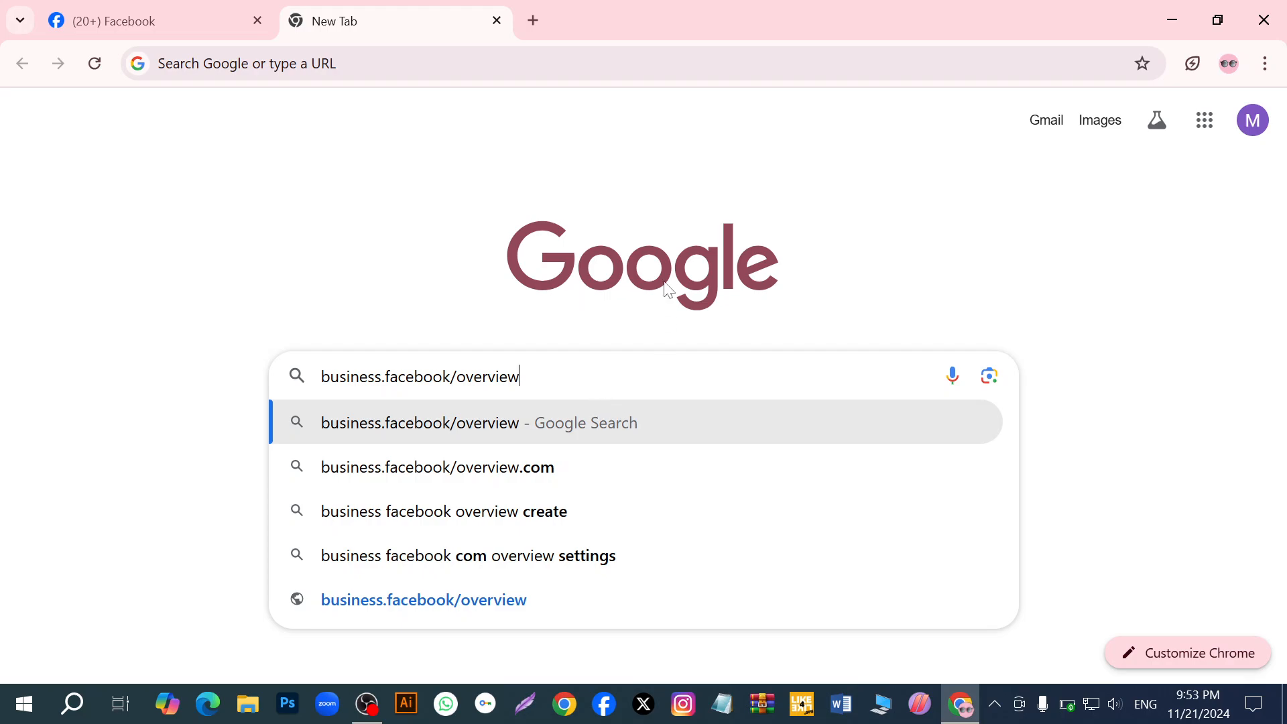
pyautogui.press('Return')
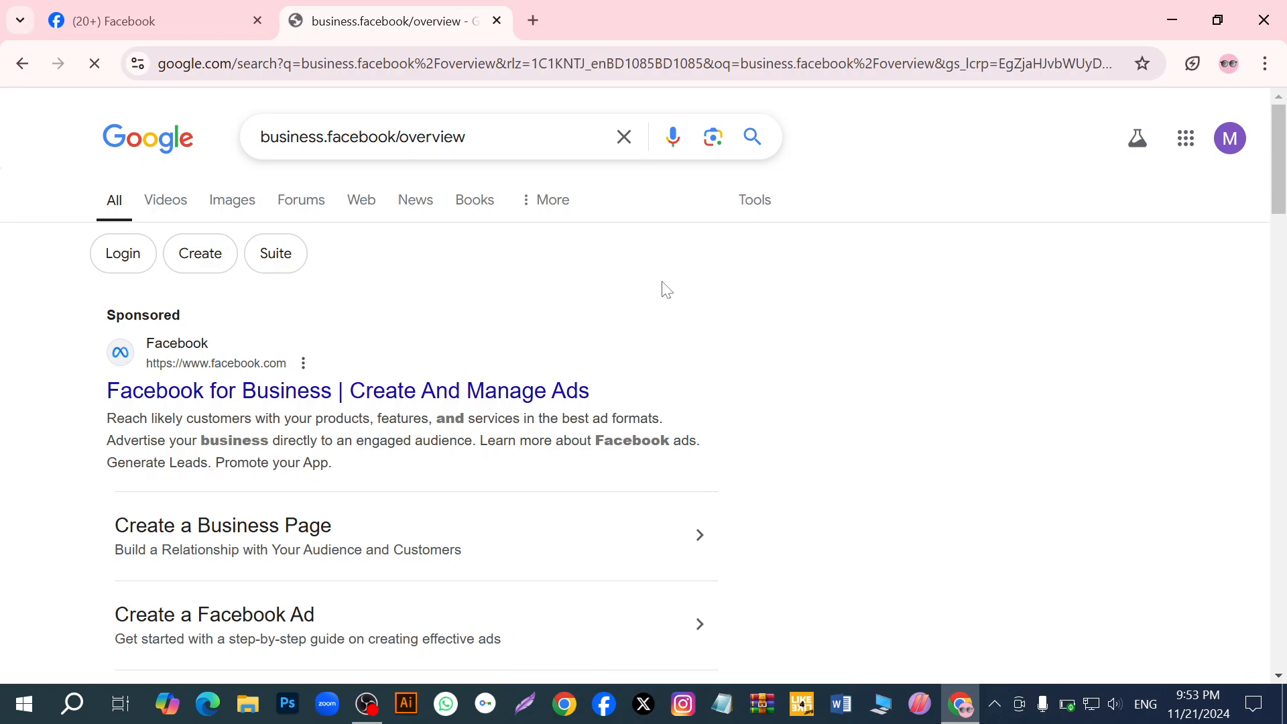
pyautogui.click(202, 401)
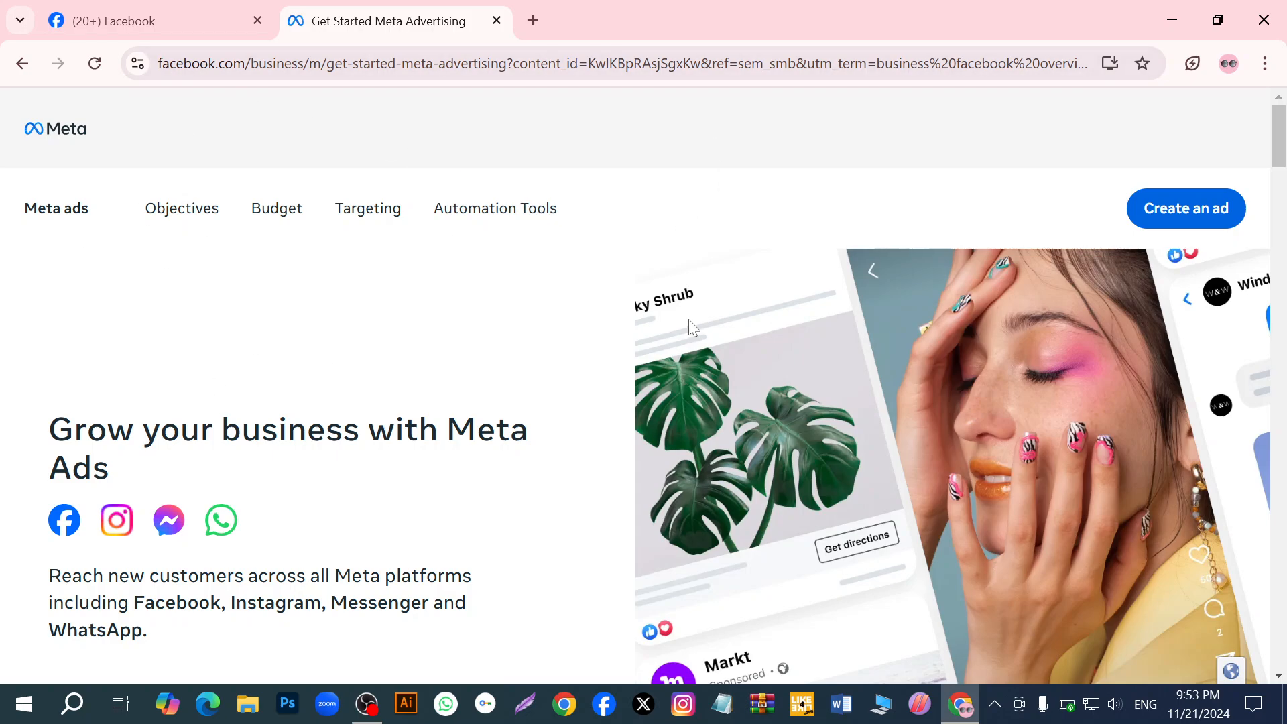
# - Start creating an ad and accept Meta's Non-discrimination Policy in Ads Manager
pyautogui.click(1186, 222)
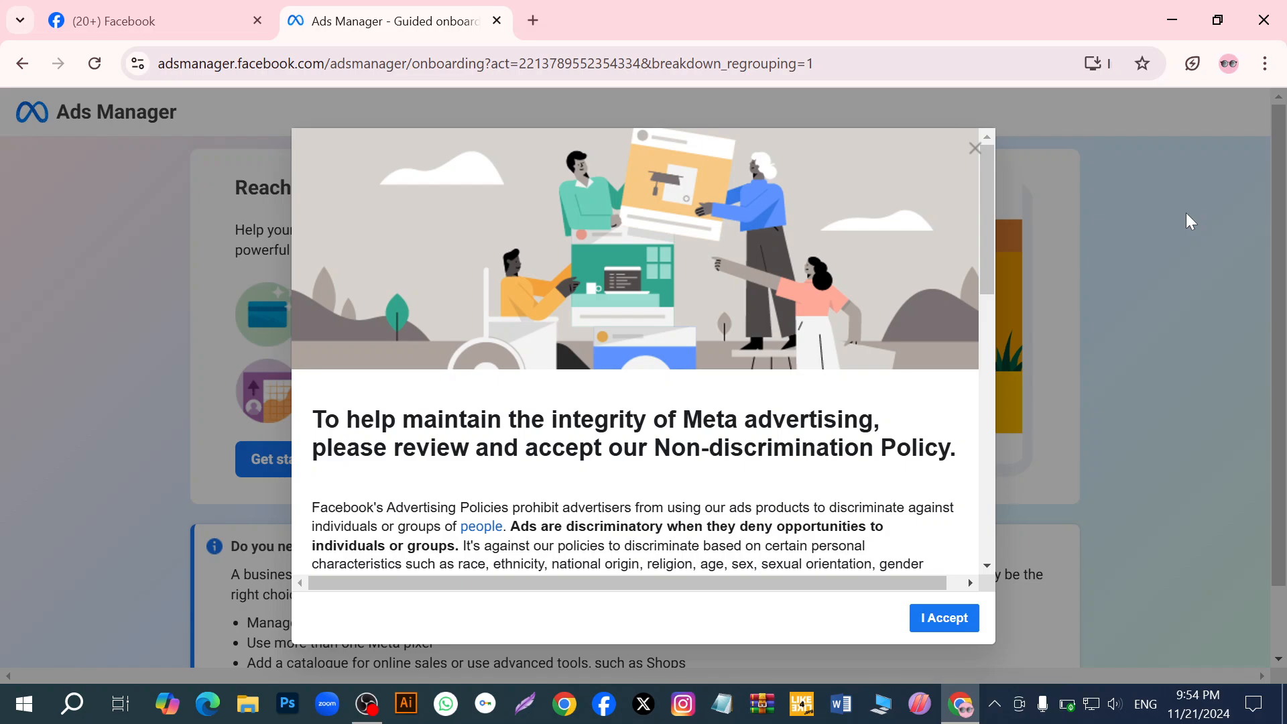
pyautogui.scroll(-6, 977, 479)
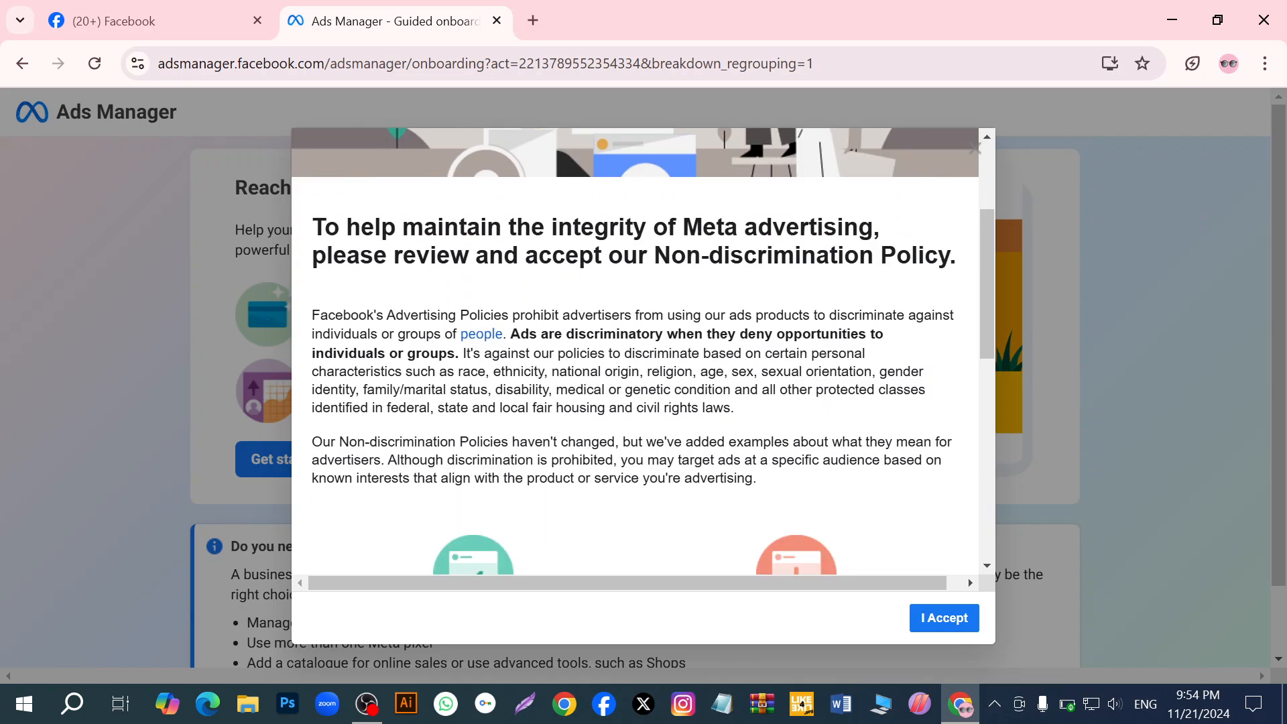
pyautogui.scroll(-5, 657, 506)
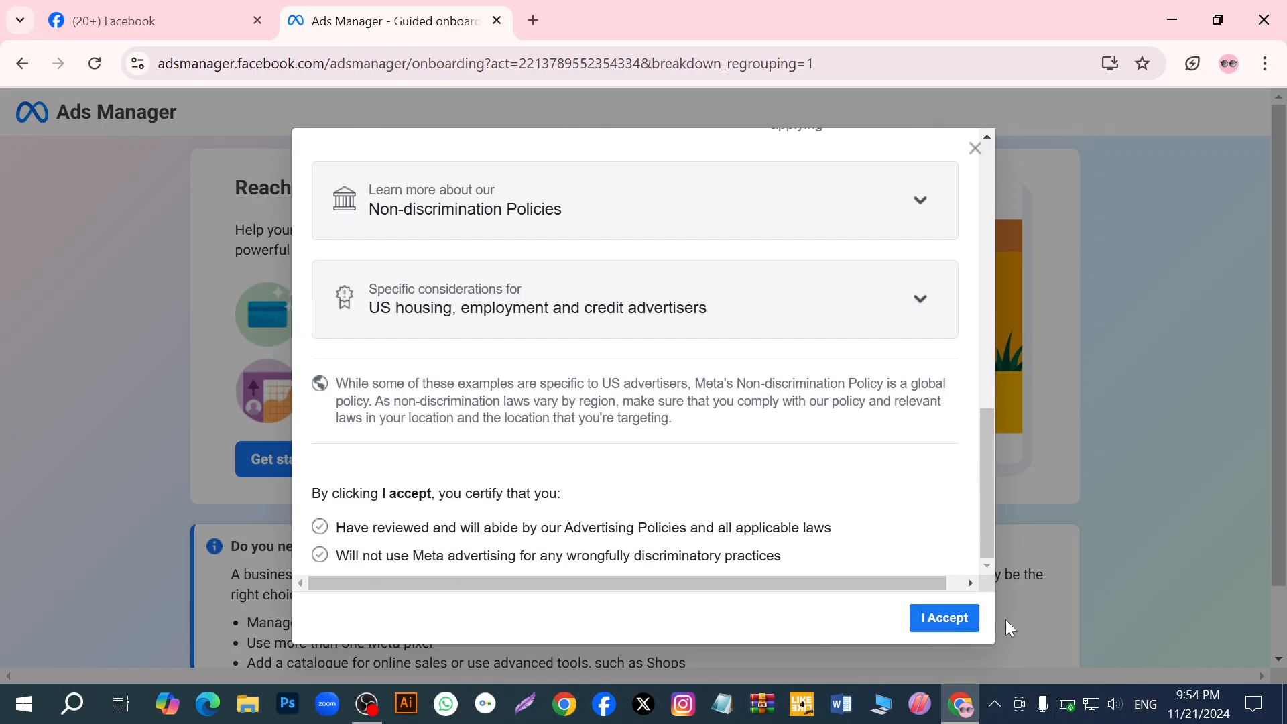
pyautogui.click(927, 620)
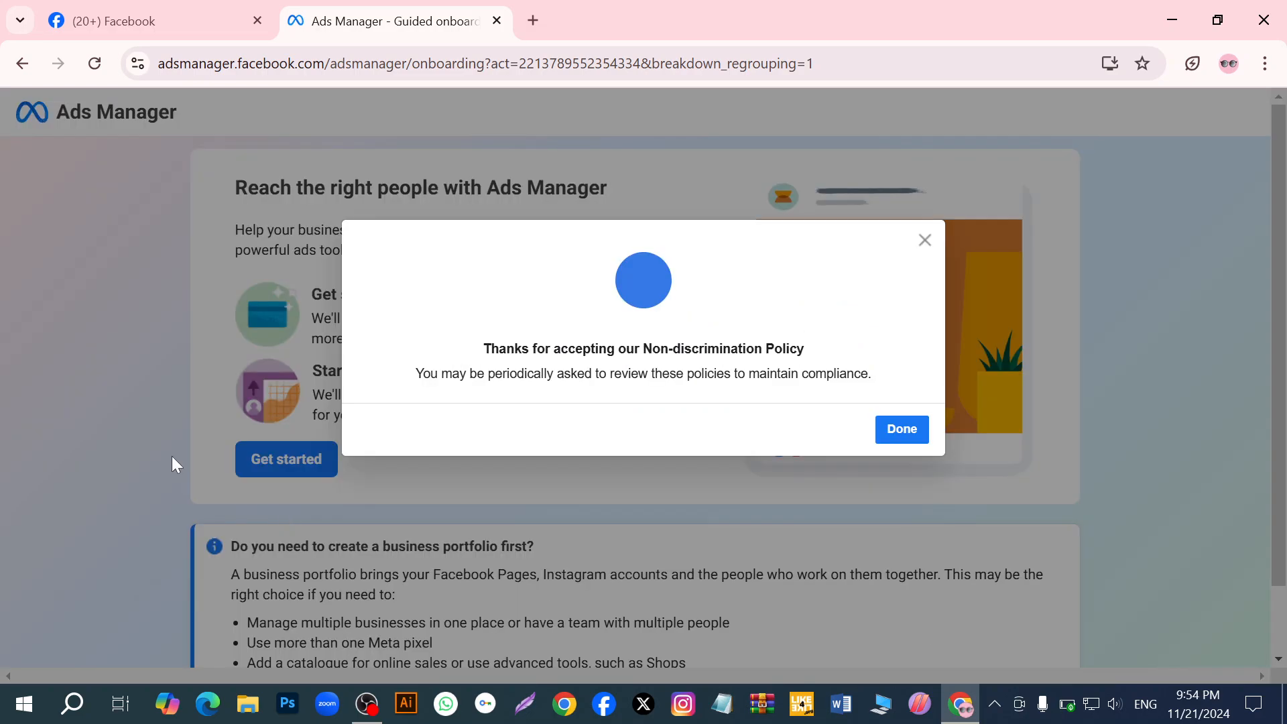
pyautogui.click(898, 432)
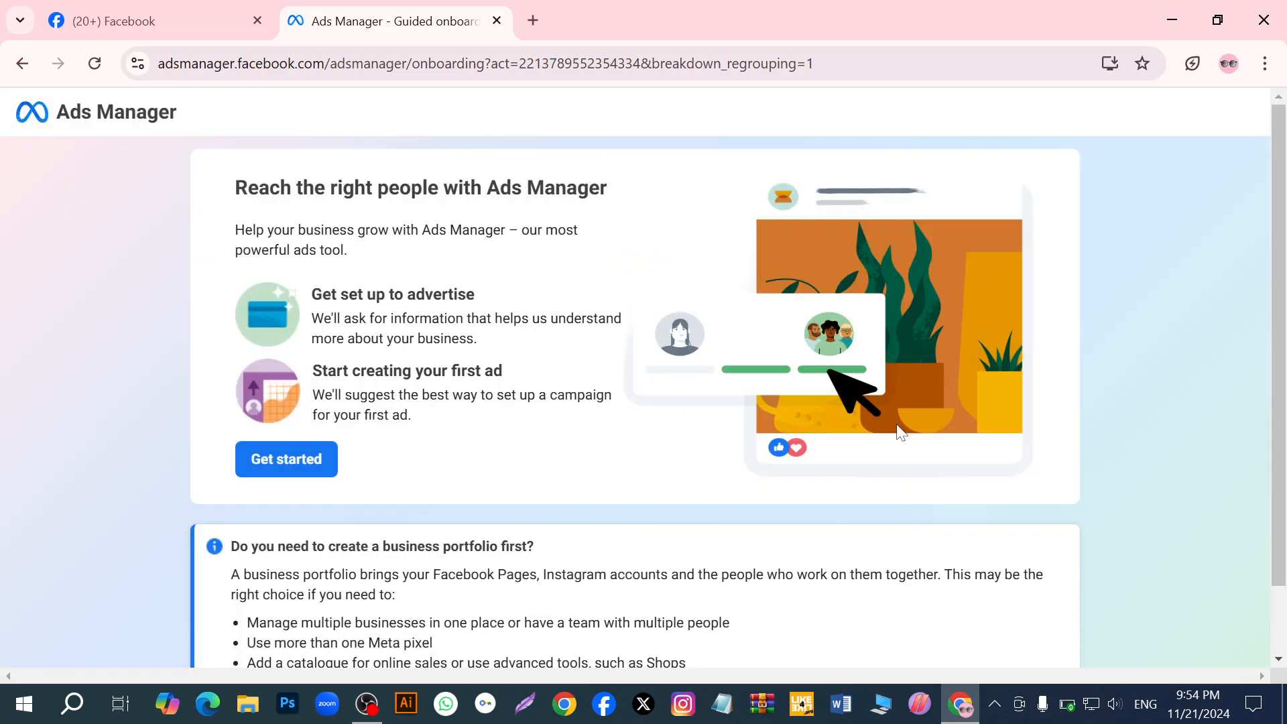
# - Start creating a business portfolio from the Ads Manager onboarding page, bringing up the form at its business and account name
pyautogui.scroll(-1, 675, 541)
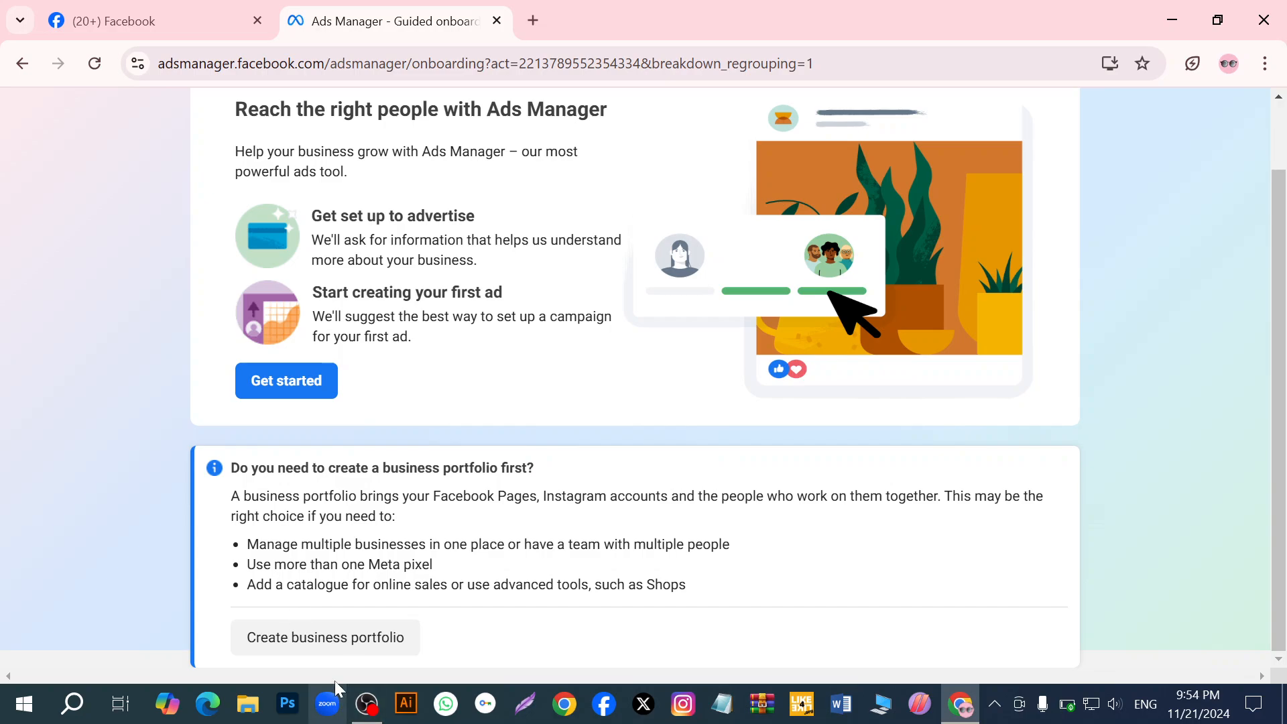
pyautogui.click(344, 640)
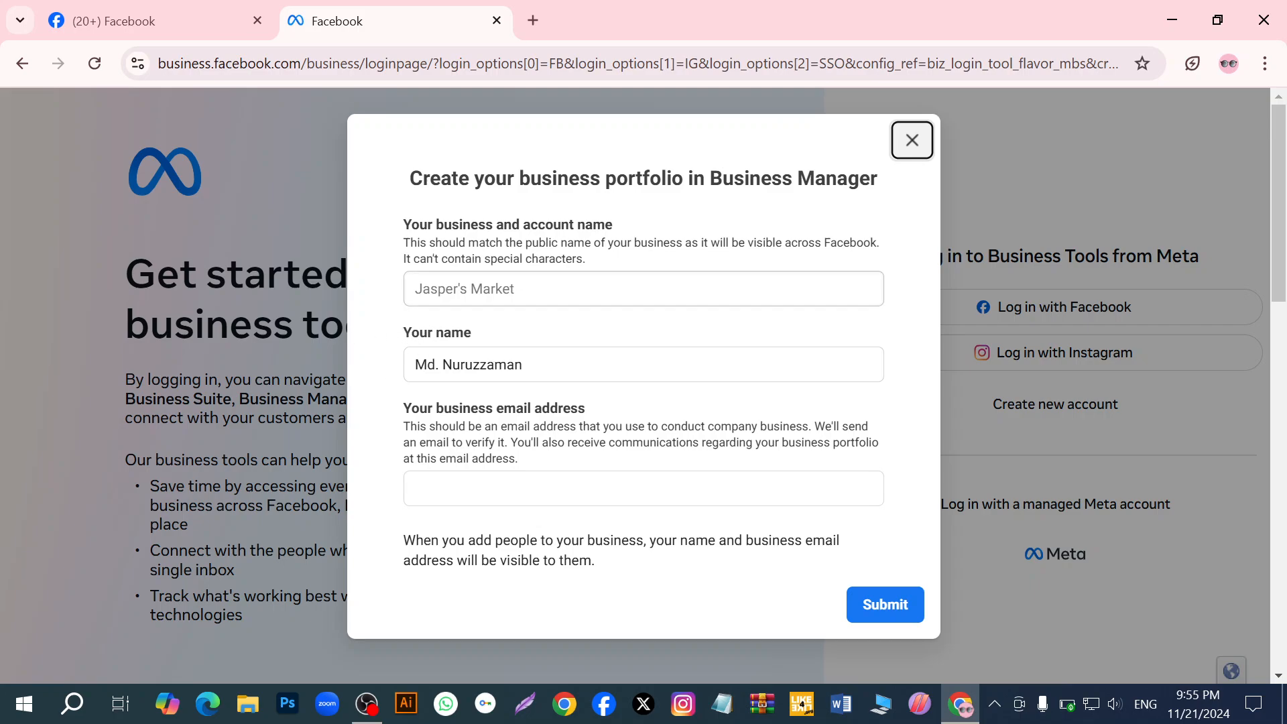
pyautogui.press('Tab')
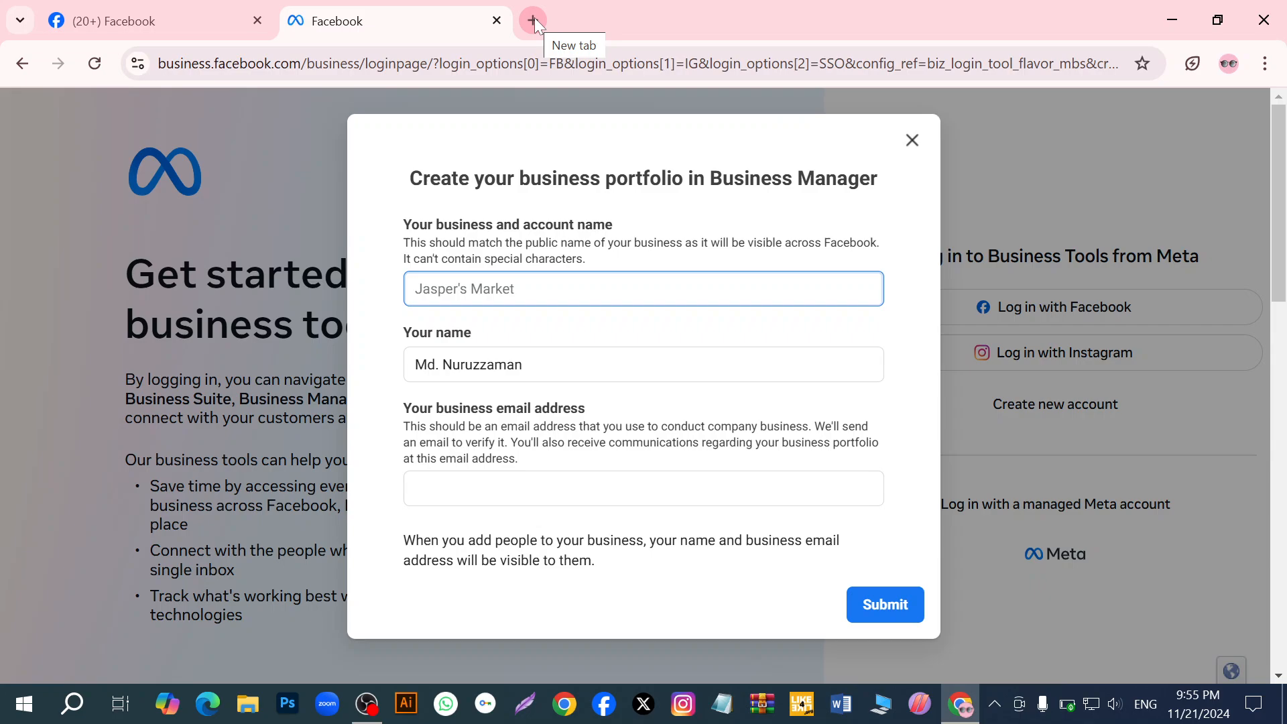
# - Open a second Chrome window with another profile and launch Google Translate from the Google apps
pyautogui.middleClick(566, 705)
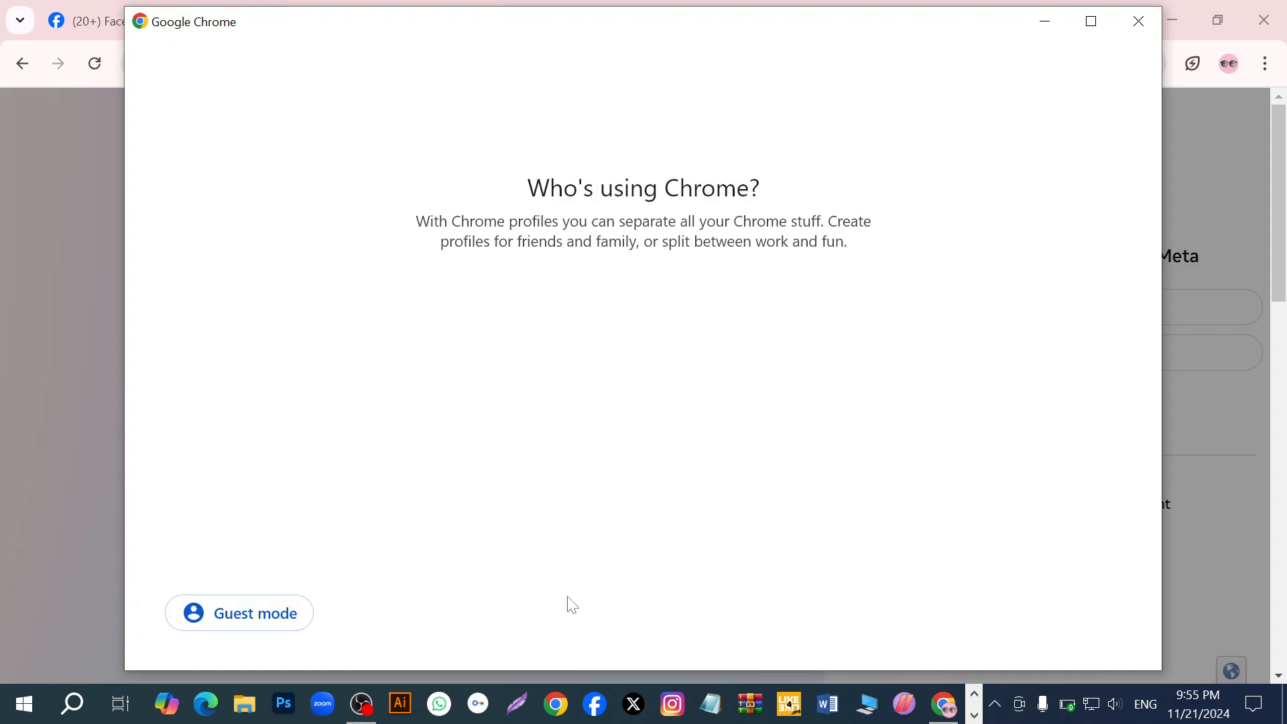
pyautogui.click(357, 337)
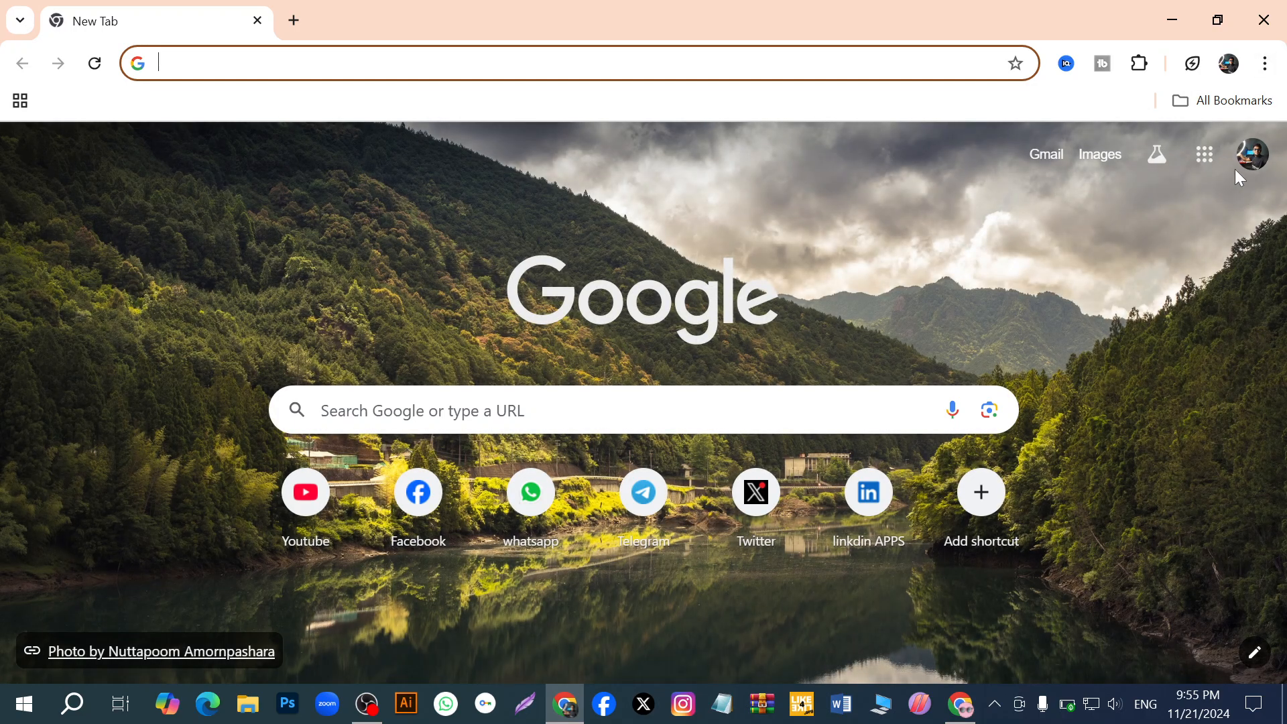
pyautogui.click(1207, 163)
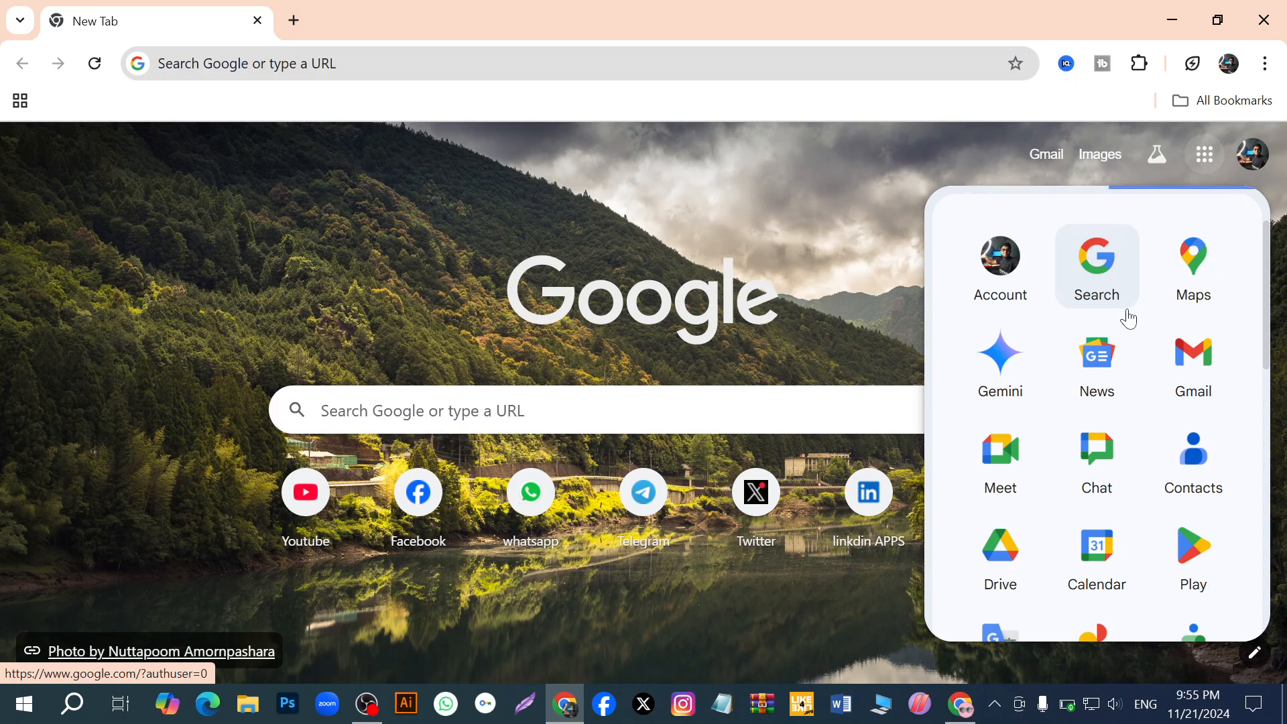
pyautogui.scroll(-1, 1127, 331)
pyautogui.scroll(1, 1119, 338)
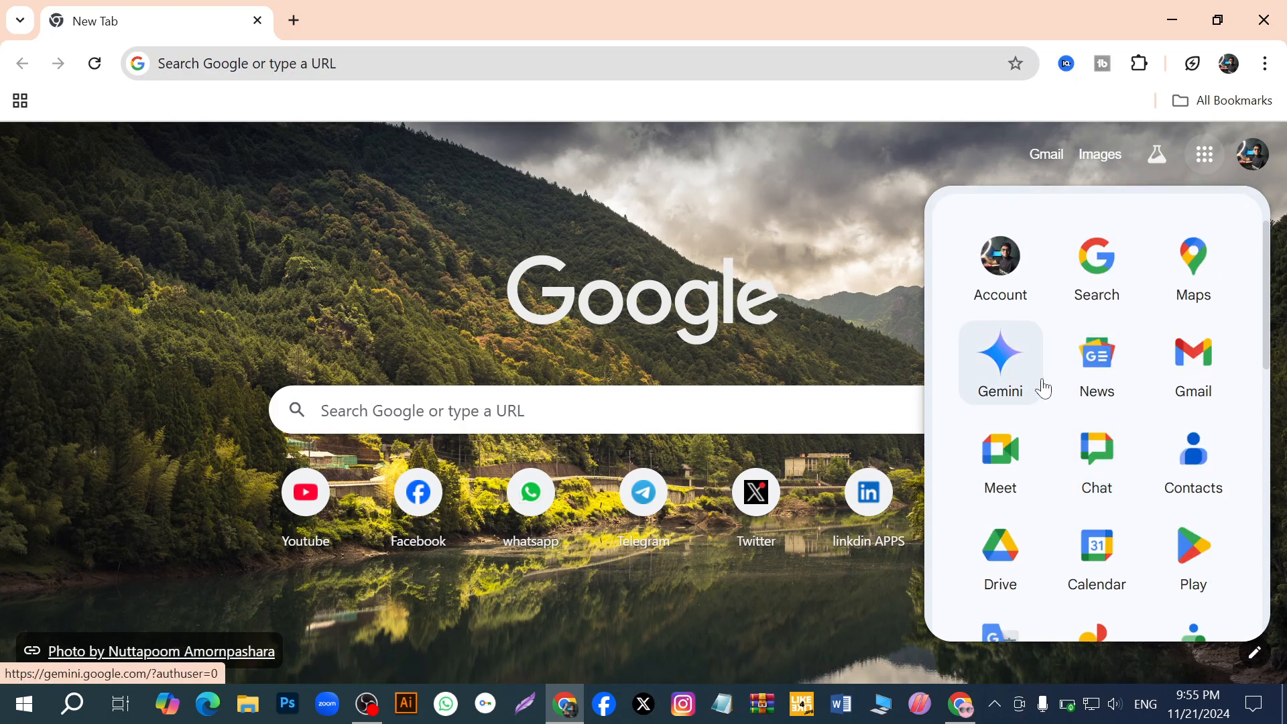
pyautogui.scroll(-3, 1044, 386)
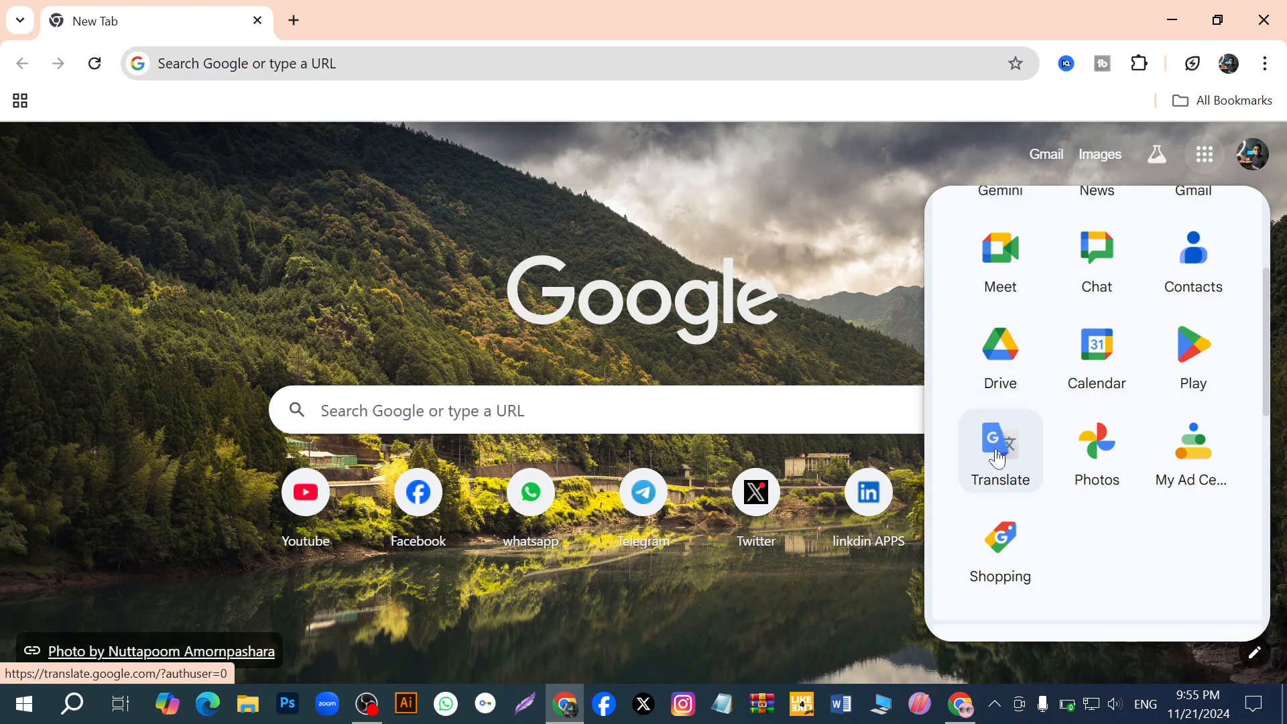
pyautogui.click(999, 455)
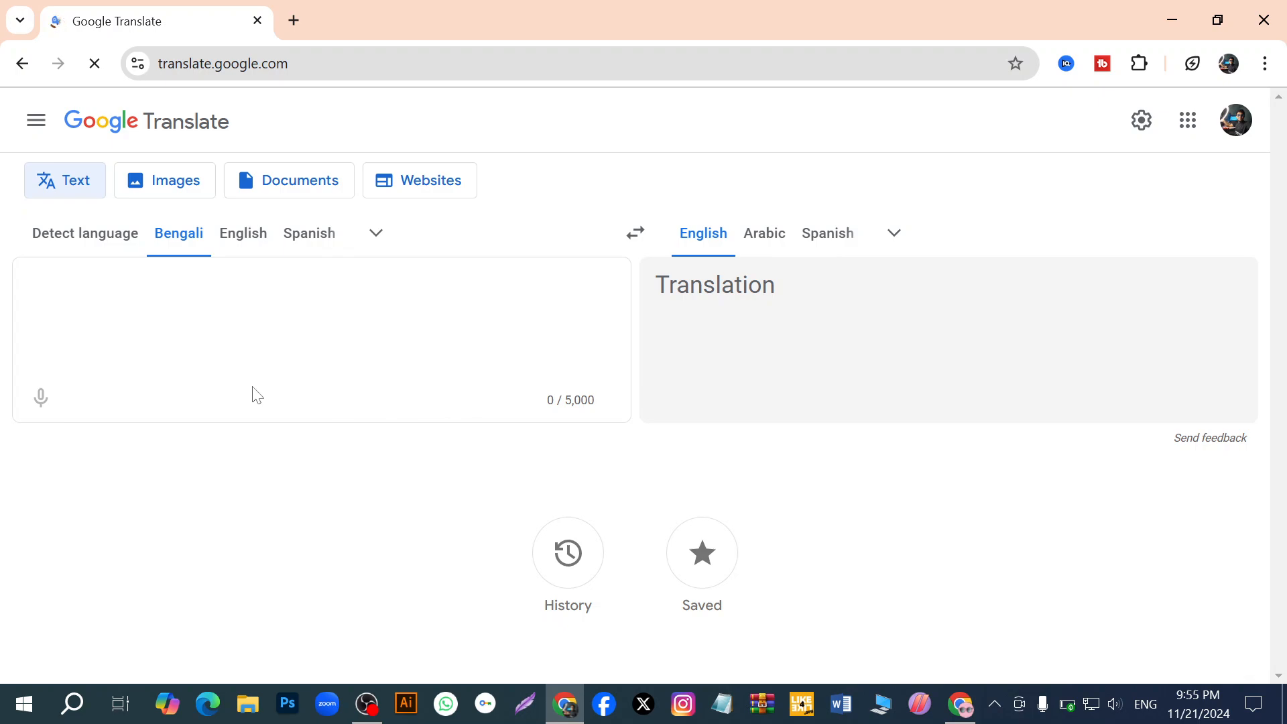
# - Translate the dictated Bengali phrase "মনিটাইজেশন সার্ভিস" to English and paste "Monetization Service" as the portfolio's business and account name
pyautogui.click(33, 413)
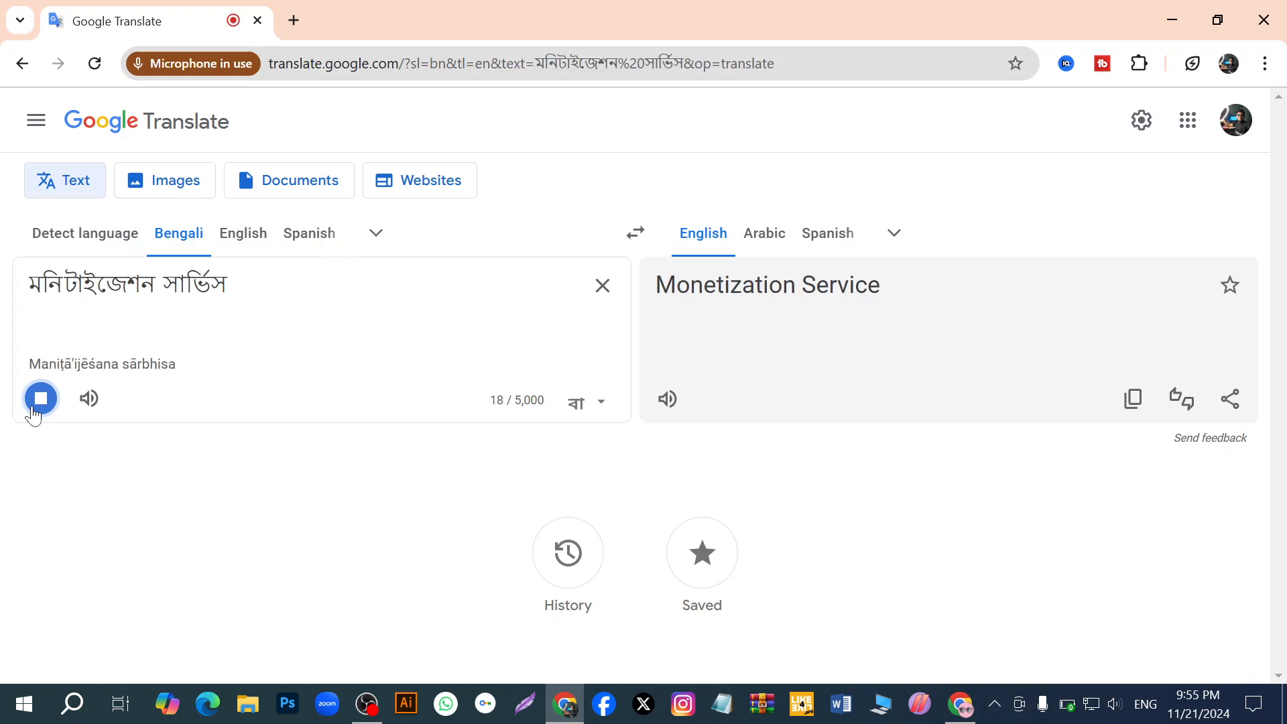
pyautogui.click(1132, 399)
pyautogui.click(963, 706)
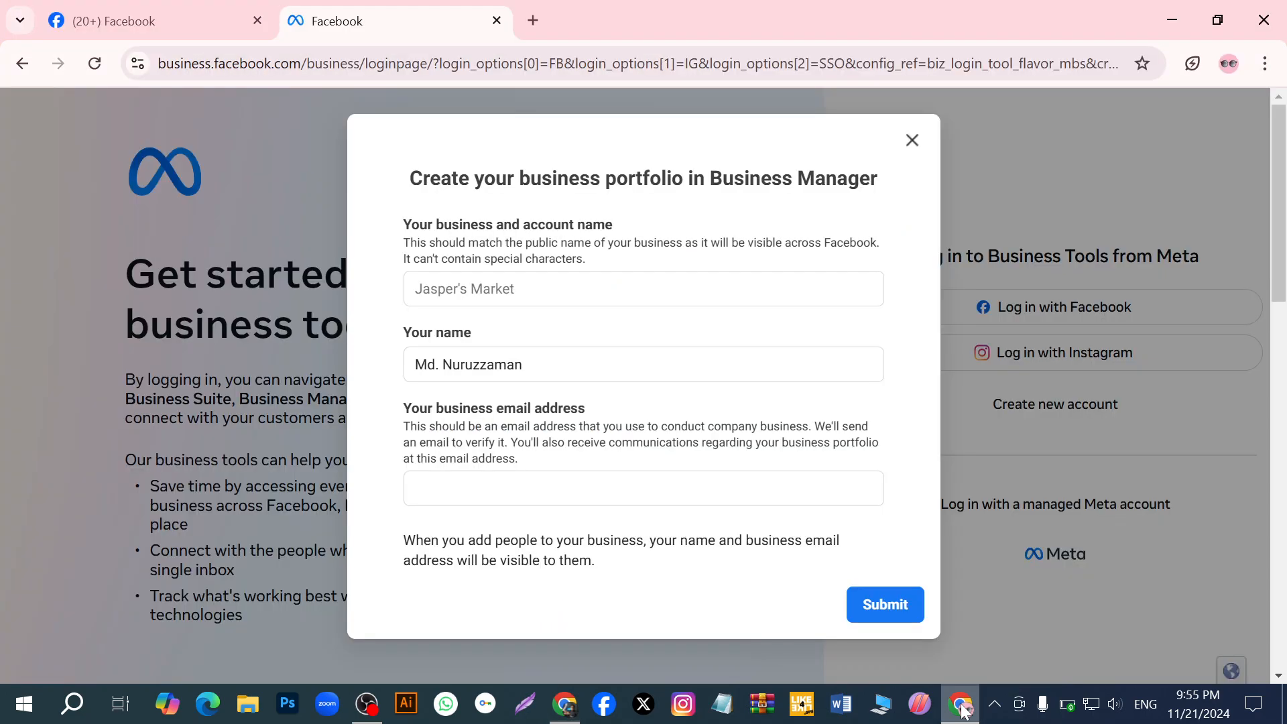
pyautogui.rightClick(558, 295)
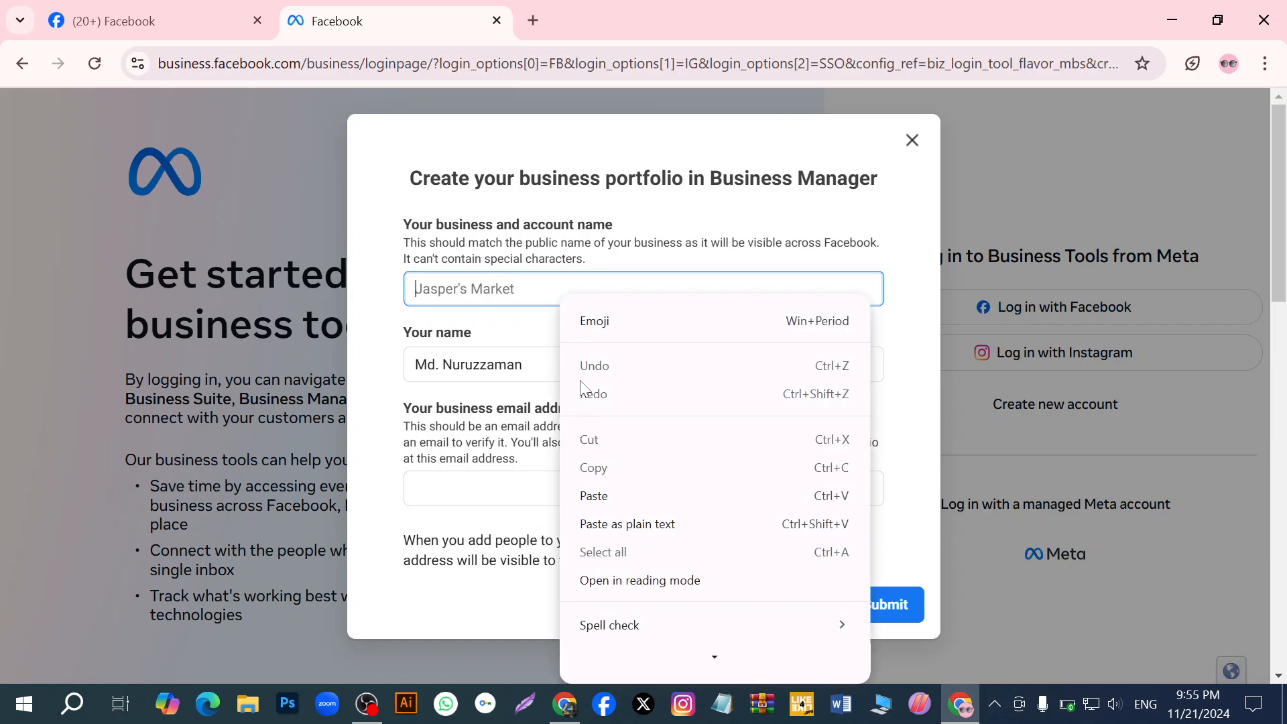
pyautogui.click(622, 491)
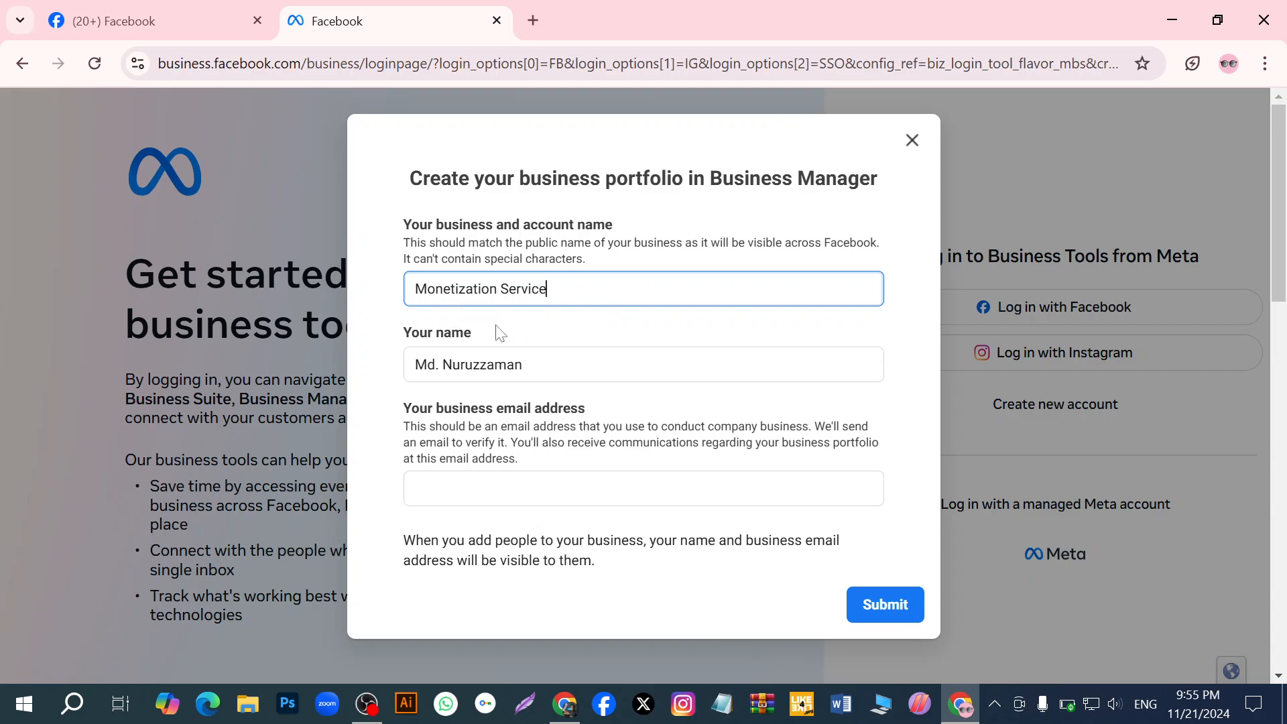
# - Copy the signed-in Google account's email address from the account details of a new browser tab
pyautogui.scroll(-2, 587, 482)
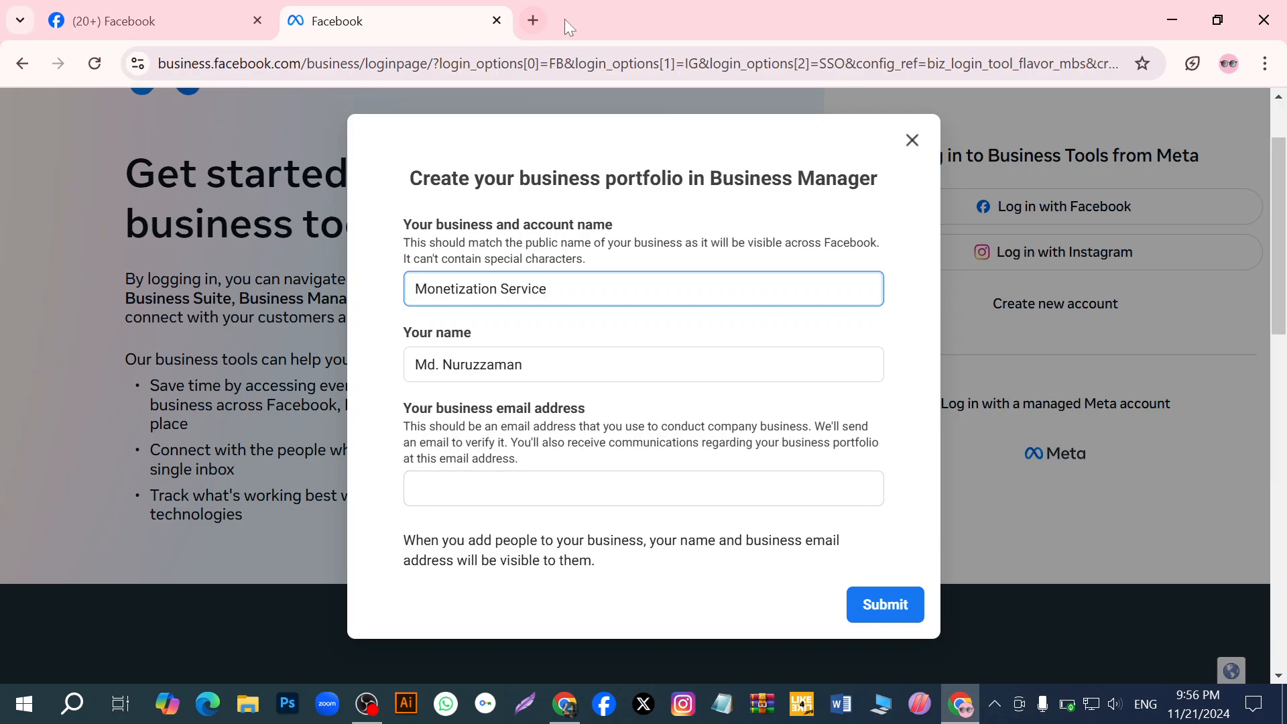
pyautogui.click(533, 21)
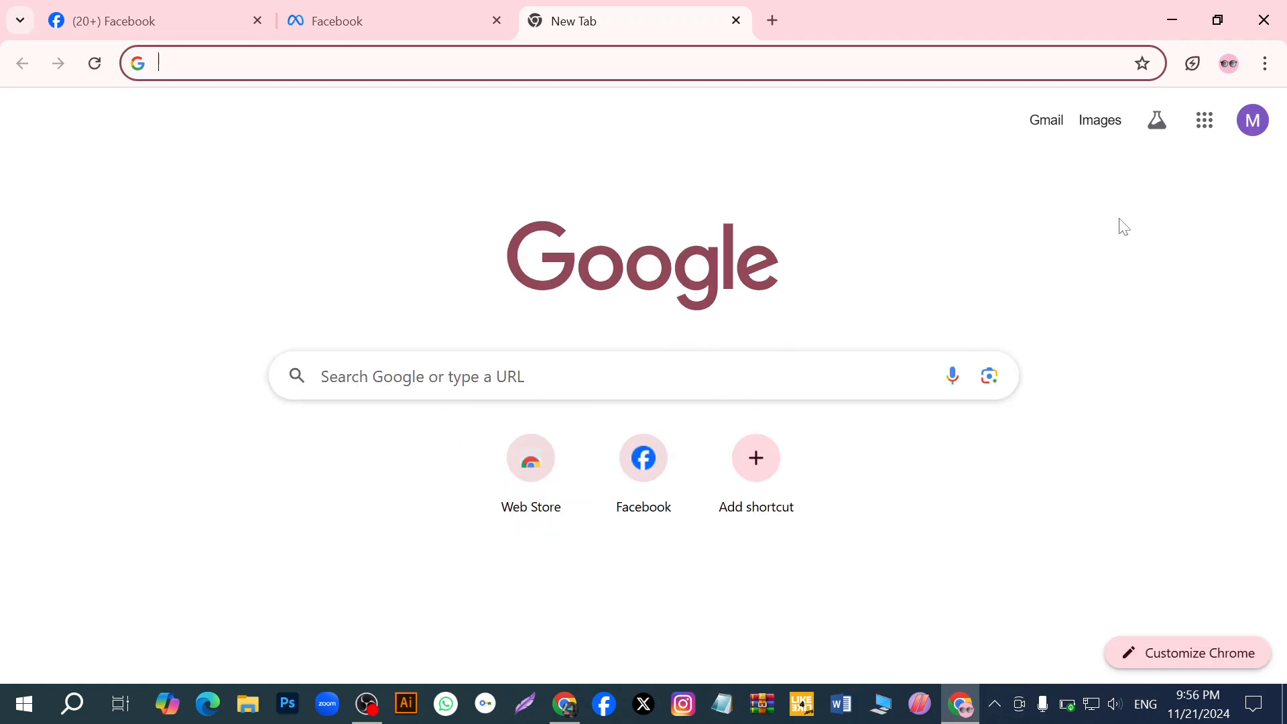
pyautogui.click(1247, 126)
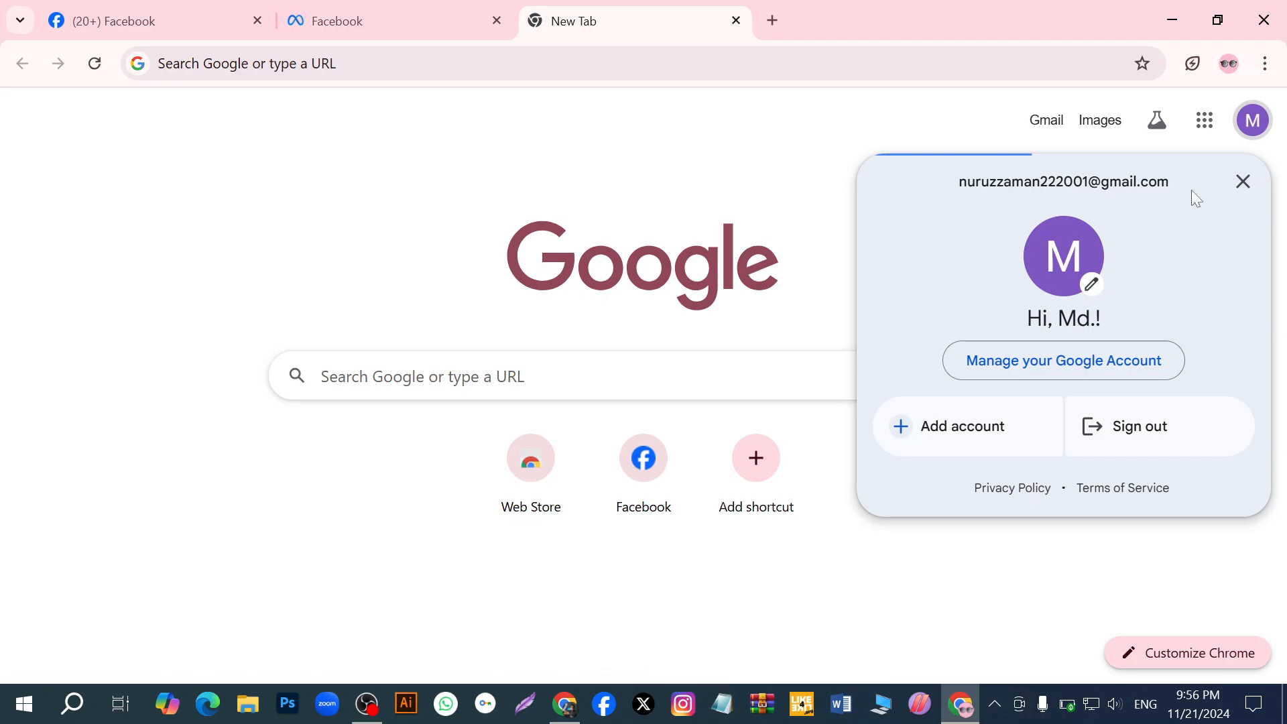
pyautogui.moveTo(1184, 179)
pyautogui.mouseDown()
pyautogui.moveTo(953, 195)
pyautogui.moveTo(1172, 160)
pyautogui.moveTo(1162, 176)
pyautogui.mouseUp()
pyautogui.click(958, 186)
pyautogui.rightClick(1162, 175)
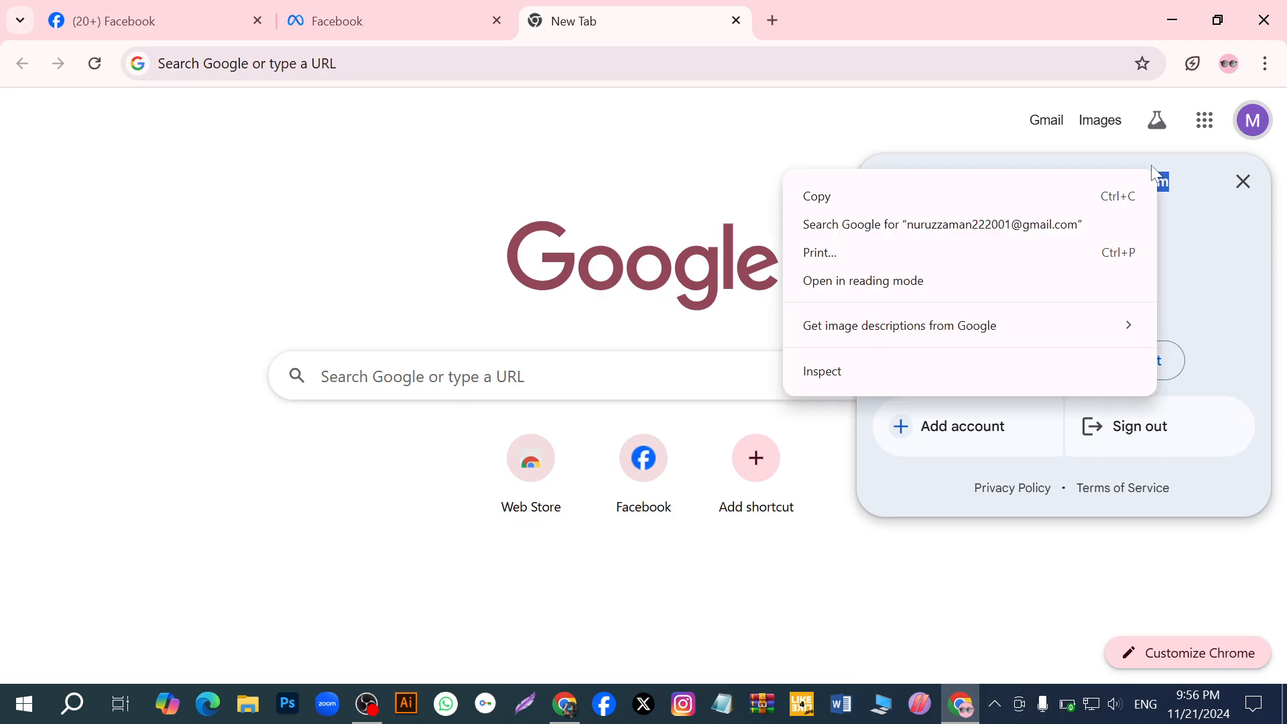
pyautogui.click(917, 195)
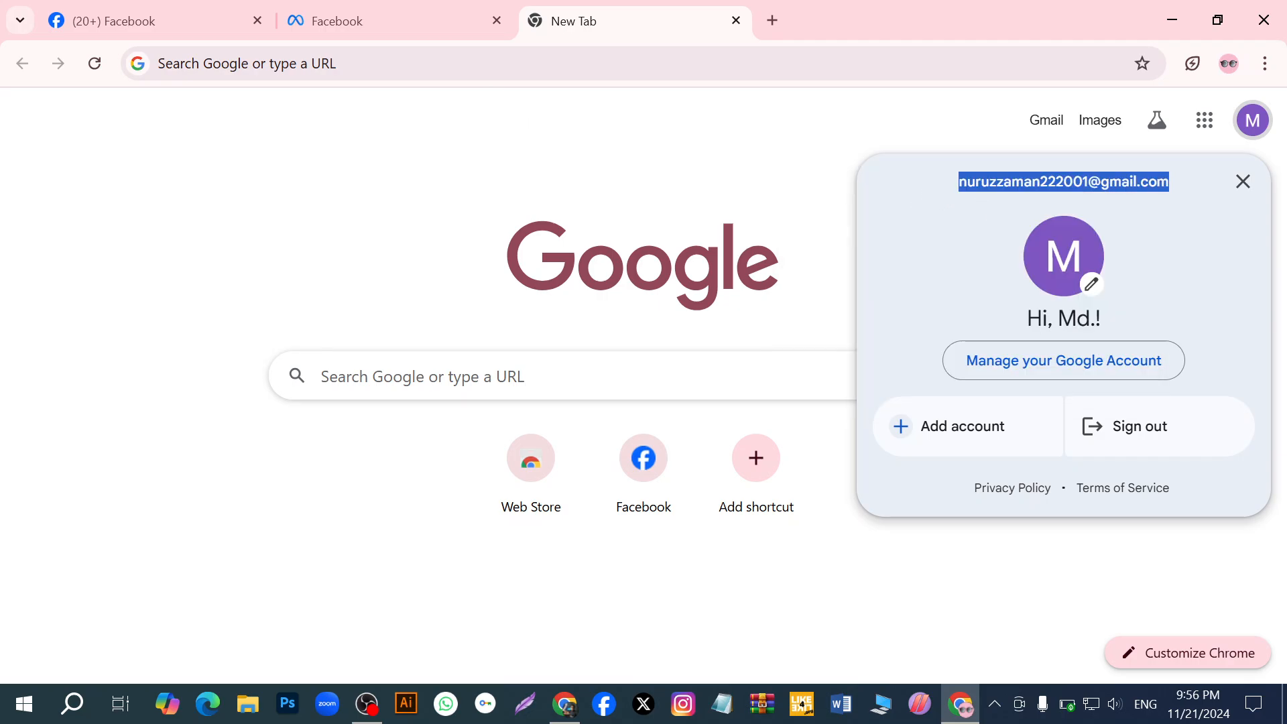
# - Complete the portfolio form with the name Monetization Service bd and the copied business email address, and submit it
pyautogui.click(423, 34)
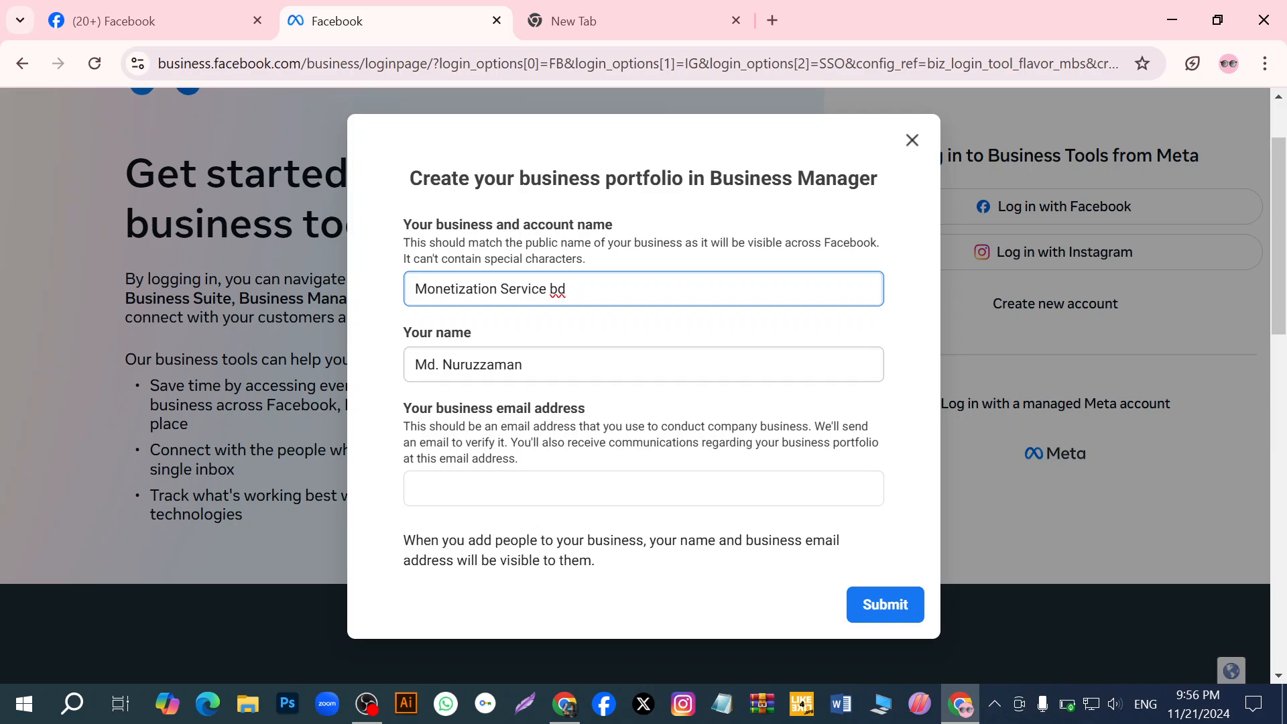
pyautogui.scroll(-1, 634, 523)
pyautogui.click(607, 494)
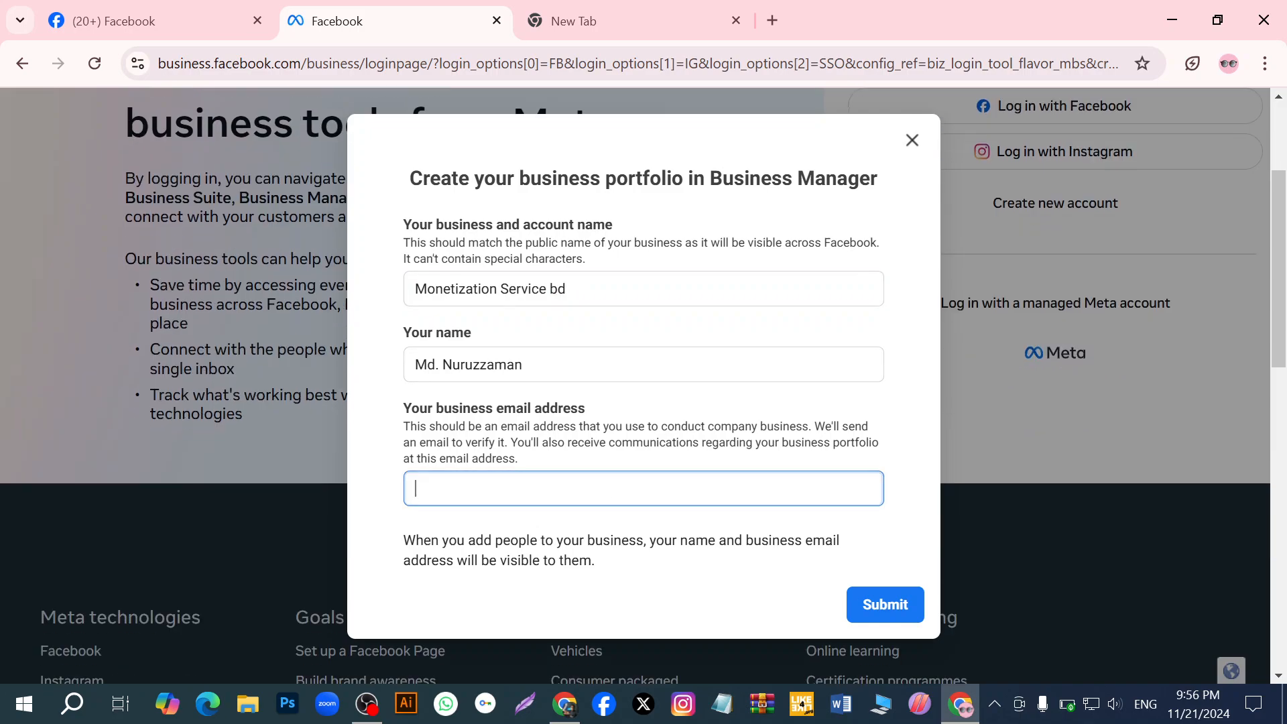
pyautogui.rightClick(607, 489)
pyautogui.click(659, 221)
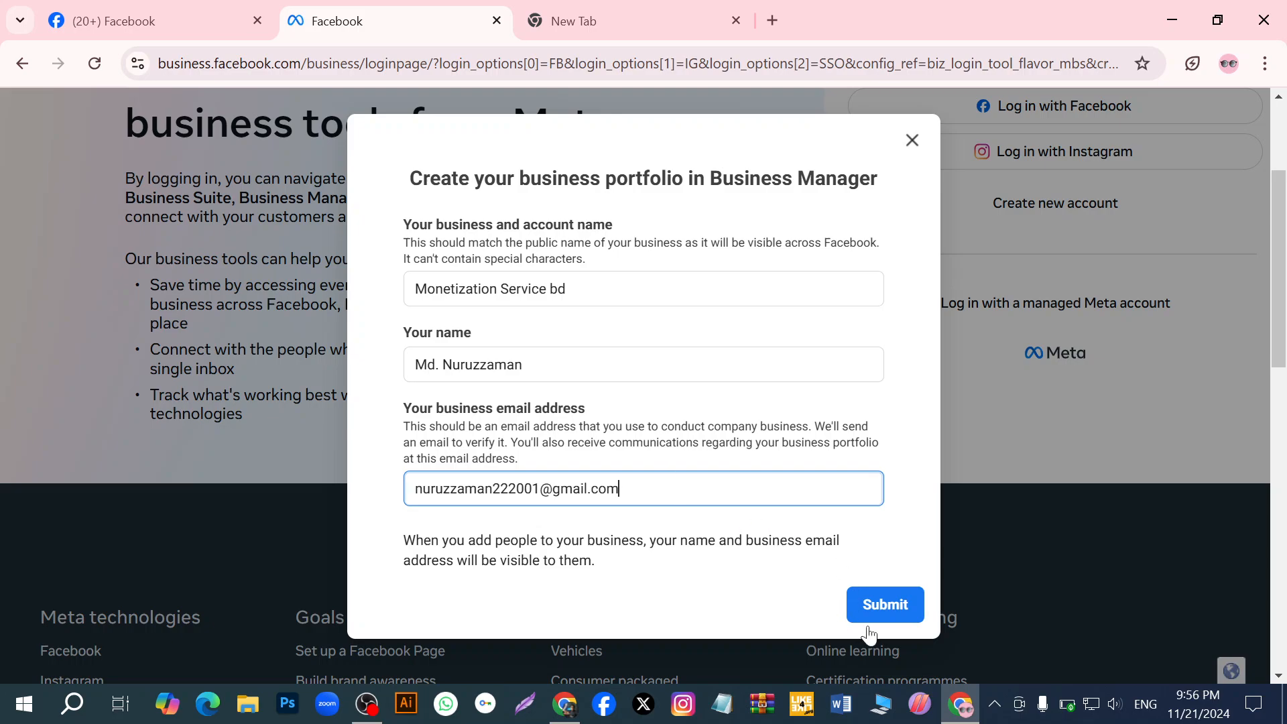
pyautogui.click(898, 606)
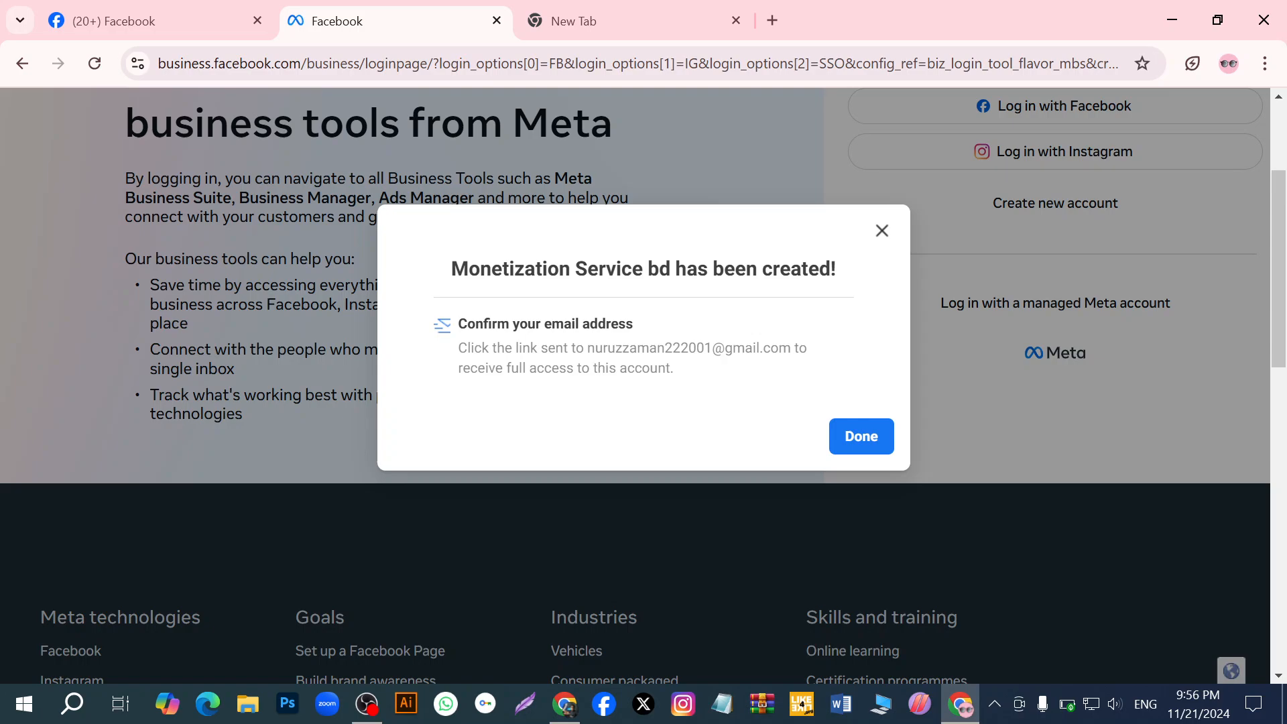
pyautogui.click(850, 436)
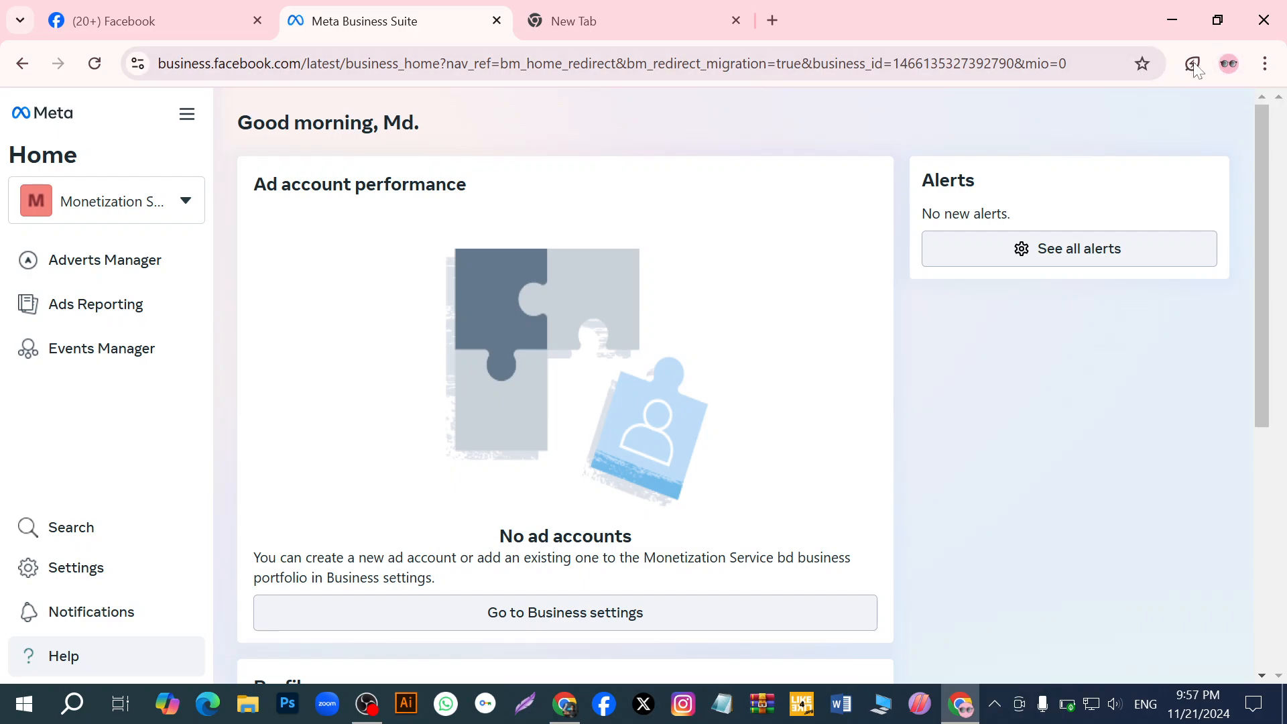
# - Open the Gmail inbox in a new browser tab and dismiss the Chat and Meet tip
pyautogui.click(1229, 65)
pyautogui.click(1228, 63)
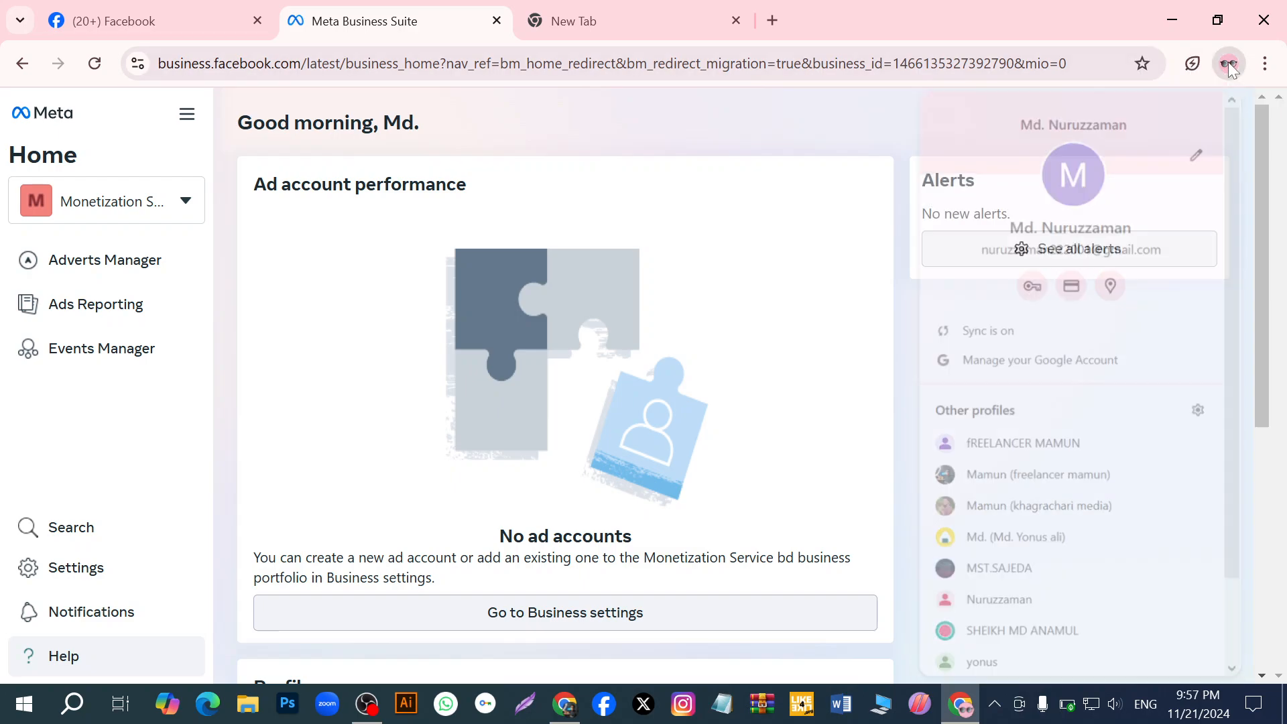
pyautogui.click(773, 21)
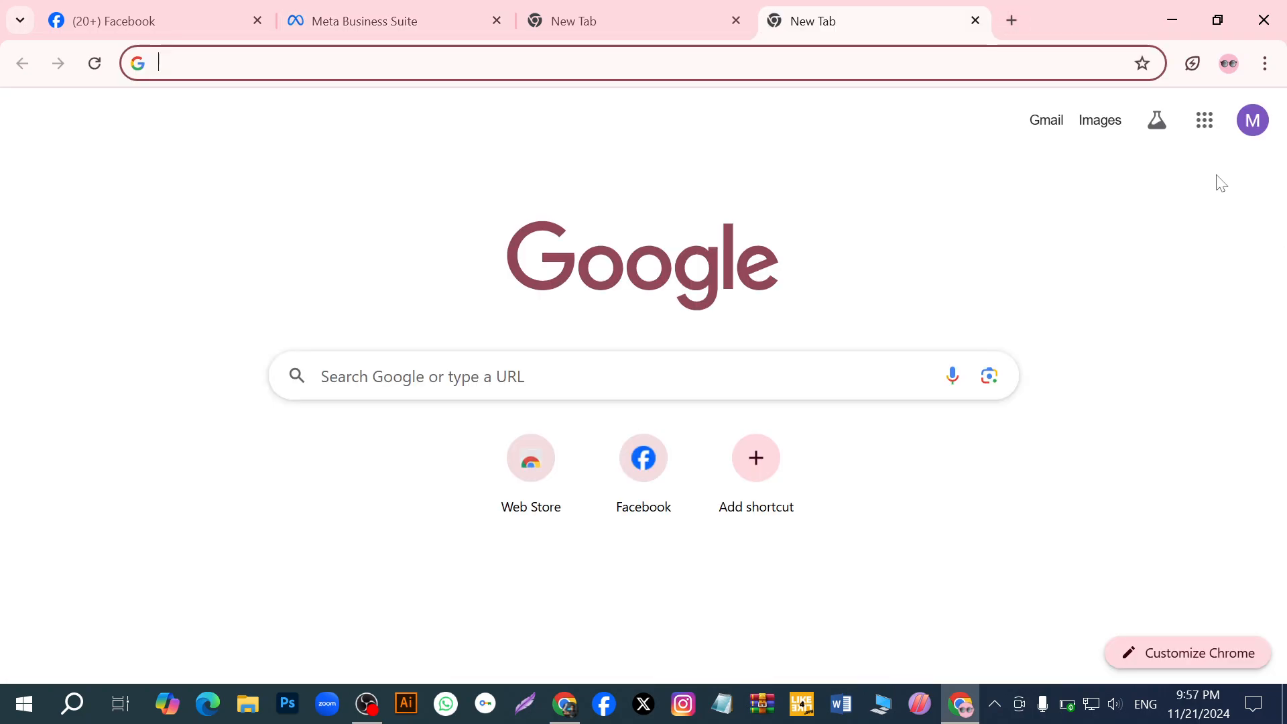
pyautogui.click(1207, 123)
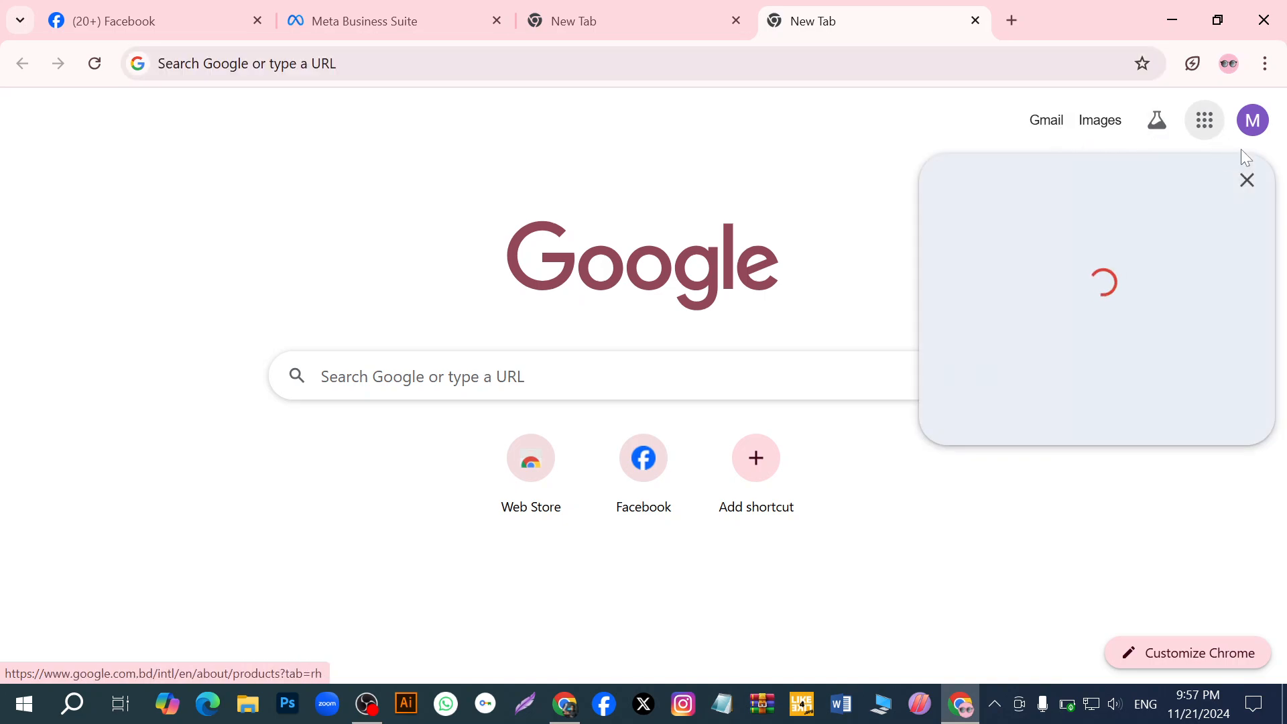
pyautogui.click(1245, 180)
pyautogui.click(1057, 135)
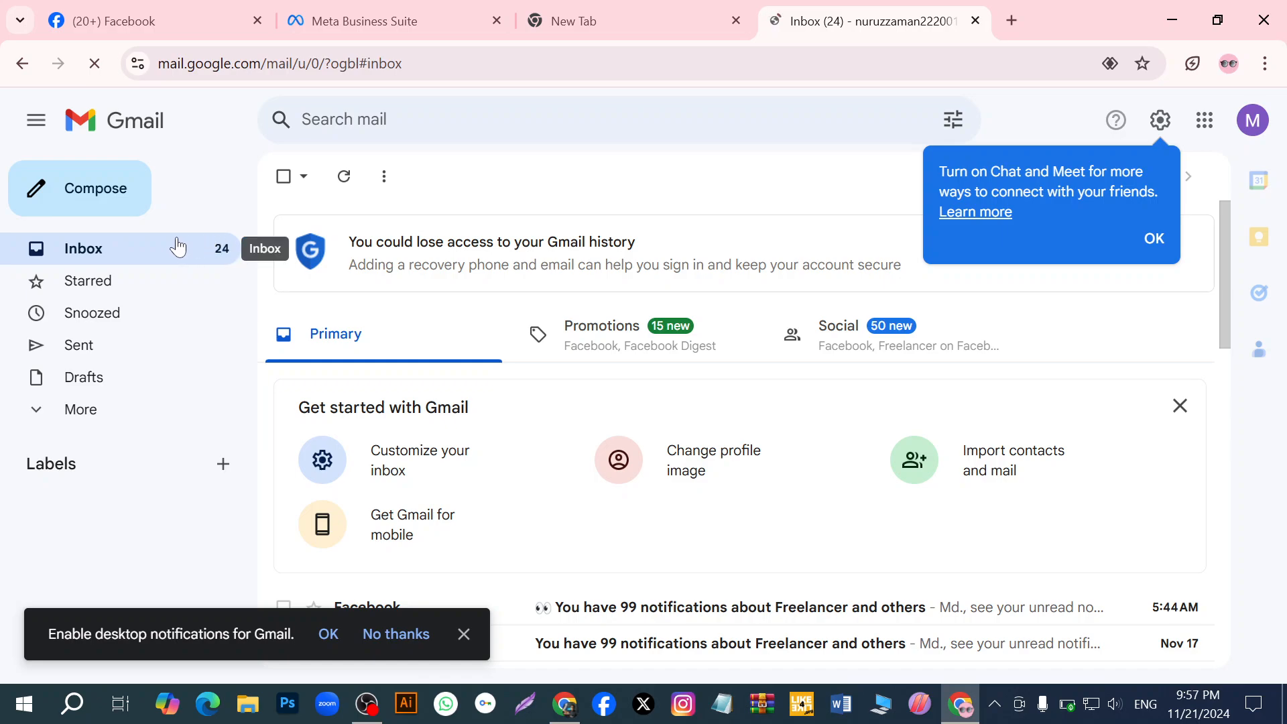
pyautogui.click(1153, 243)
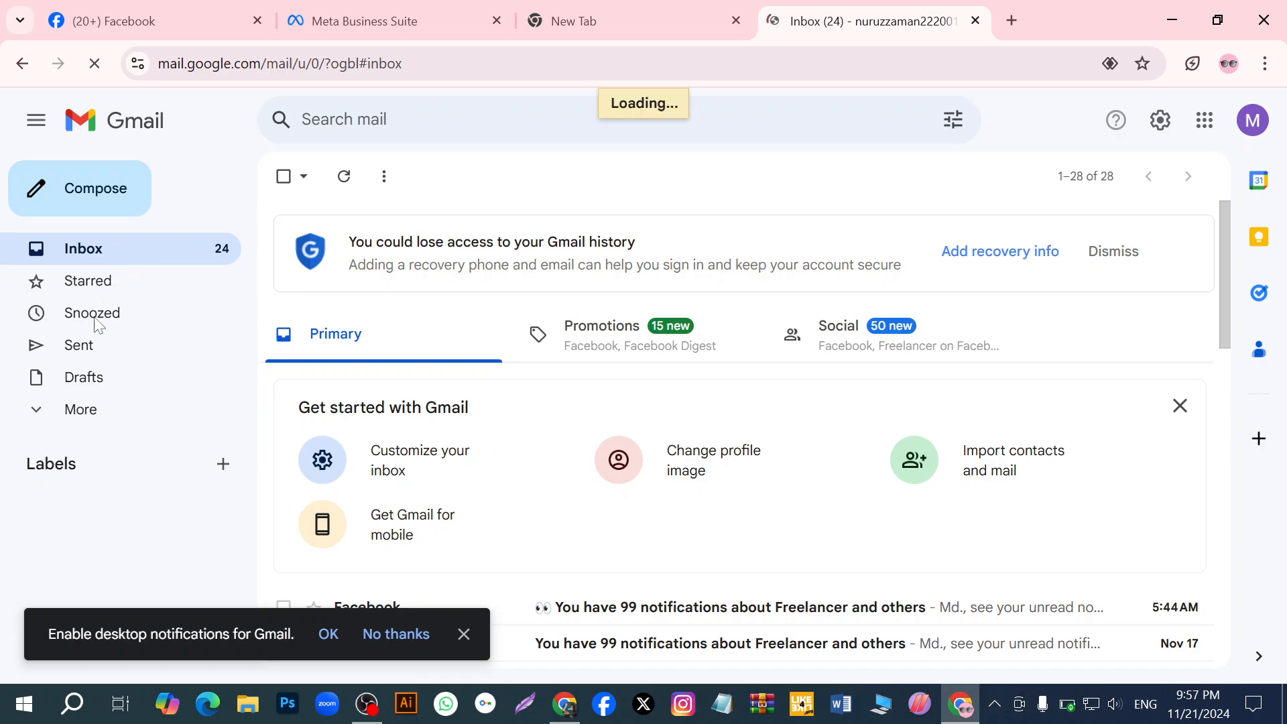
# - Open Facebook's "Confirm your business email address" message from All Mail and confirm the address
pyautogui.click(44, 409)
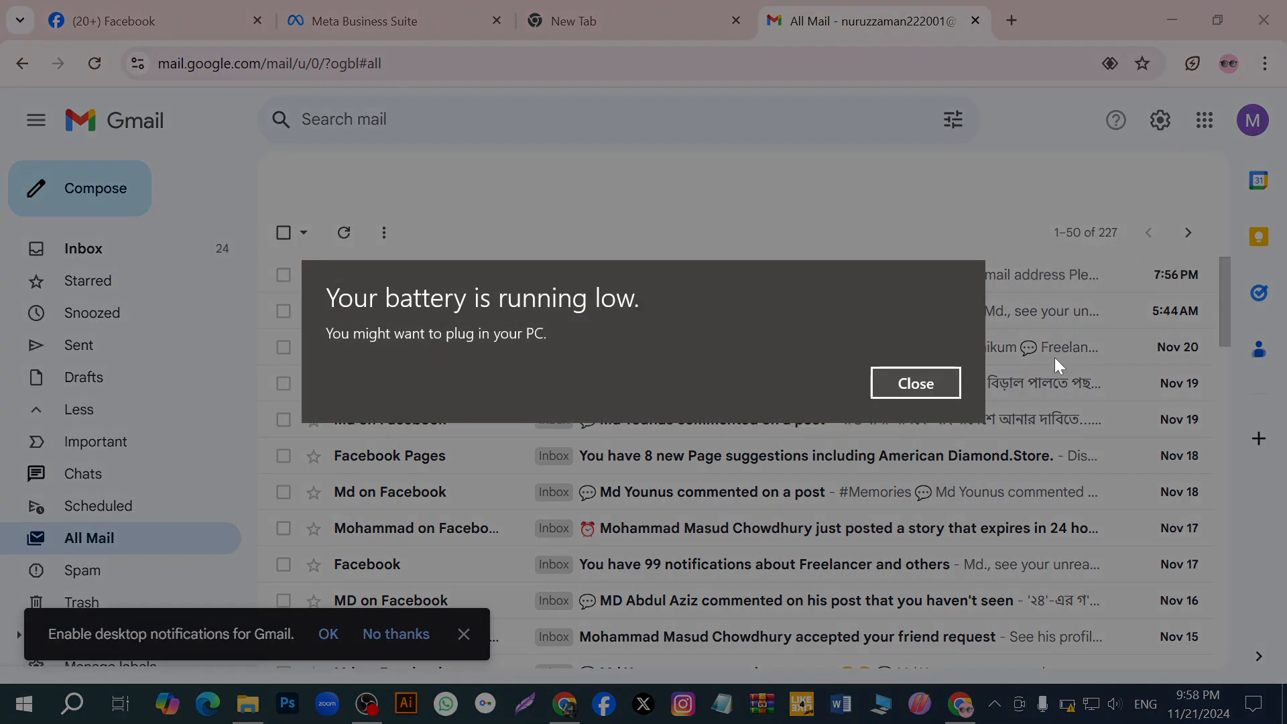
pyautogui.click(908, 383)
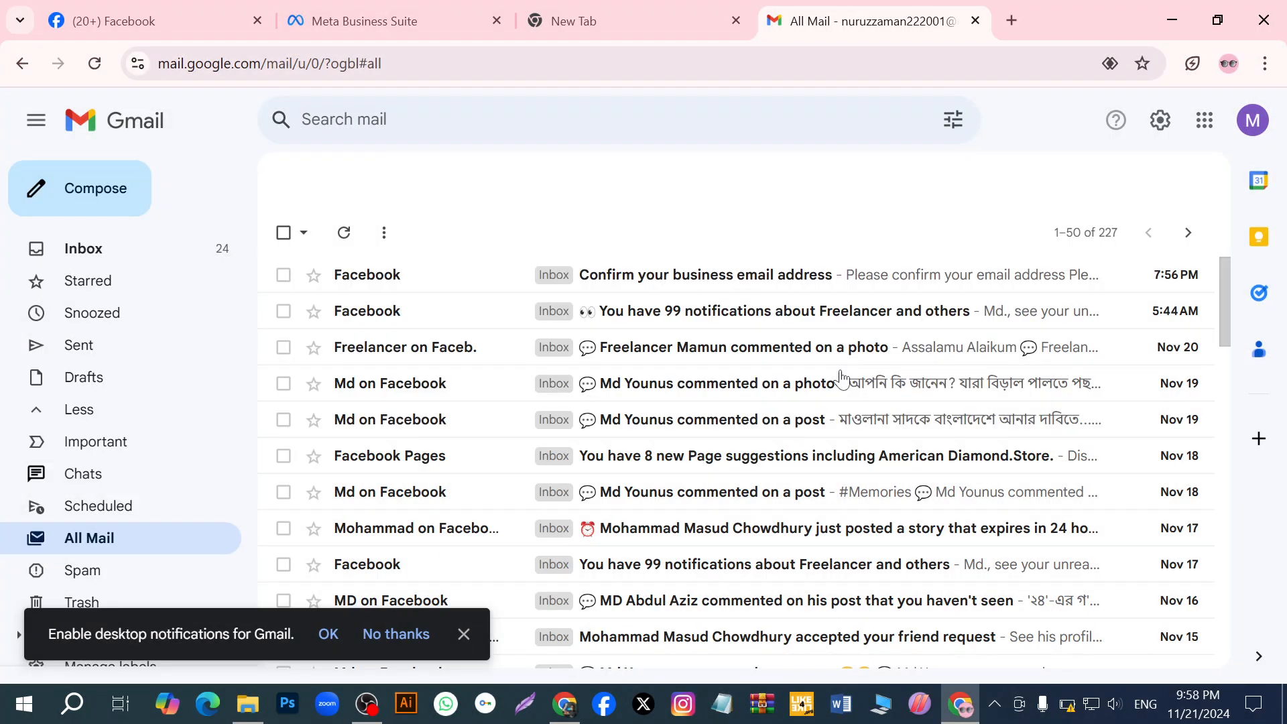
pyautogui.click(638, 282)
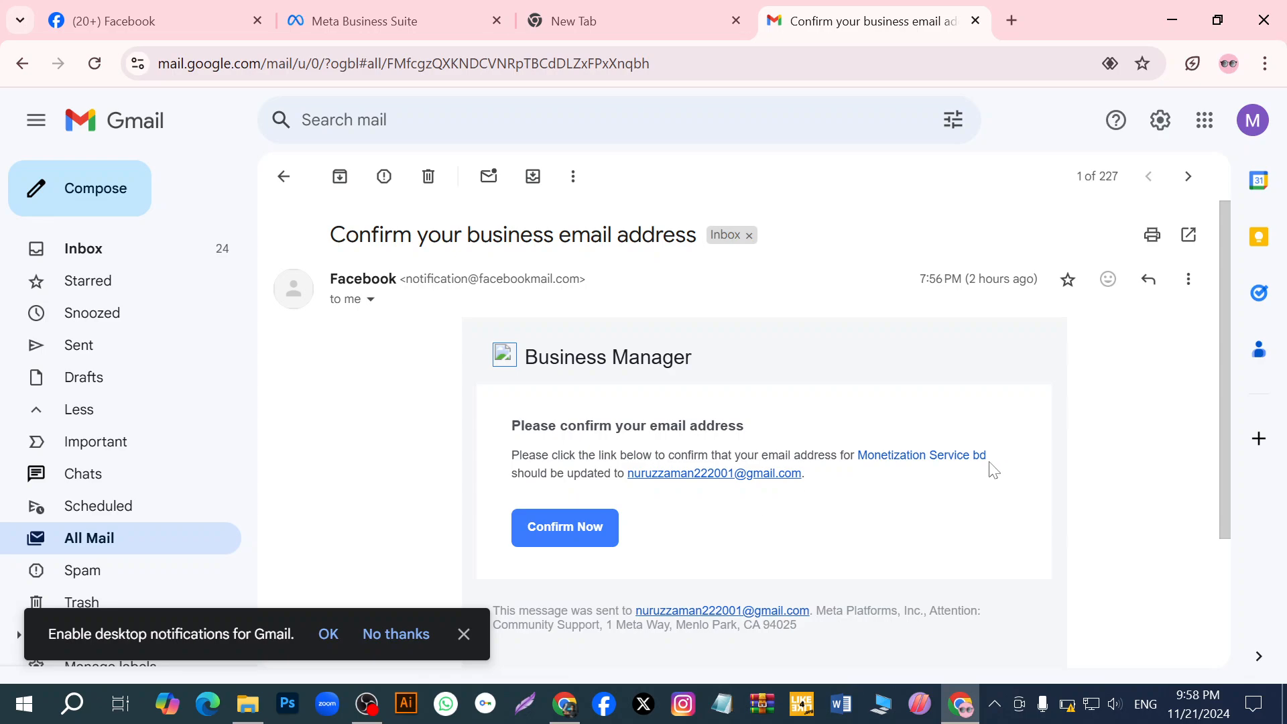
pyautogui.click(549, 530)
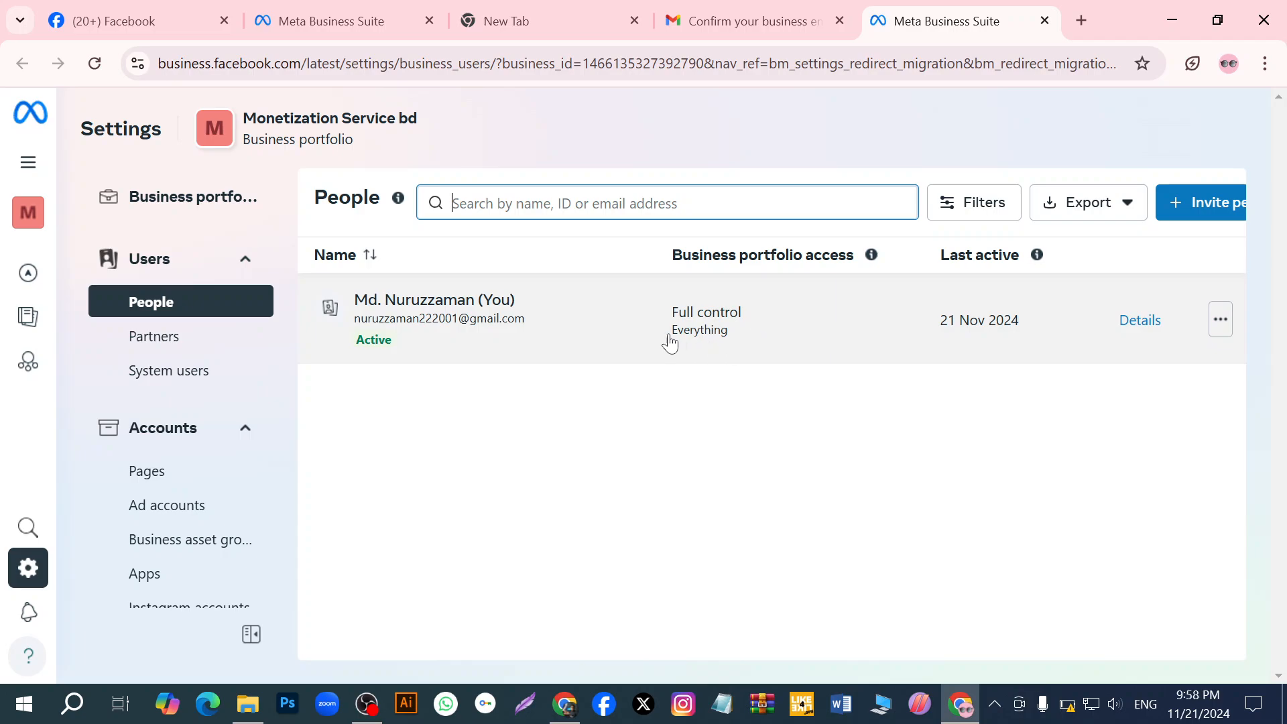
pyautogui.scroll(-3, 223, 493)
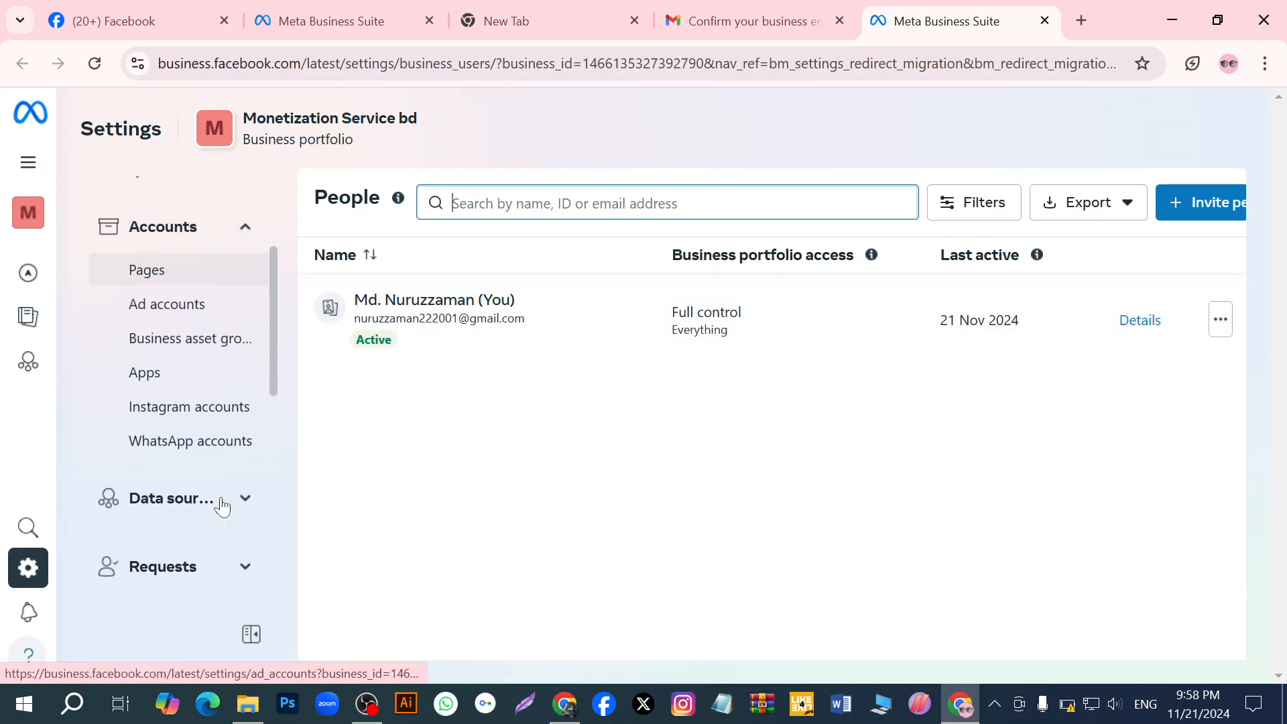
pyautogui.scroll(3, 215, 483)
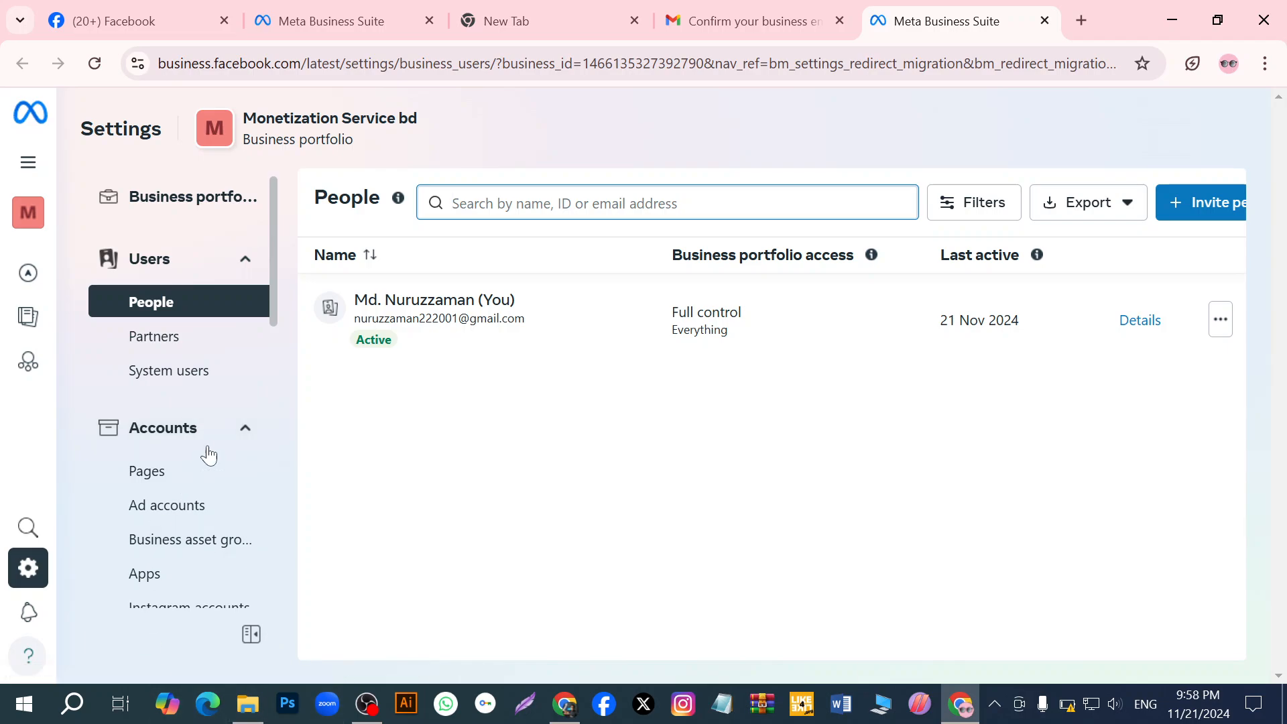
pyautogui.click(367, 704)
pyautogui.click(1262, 489)
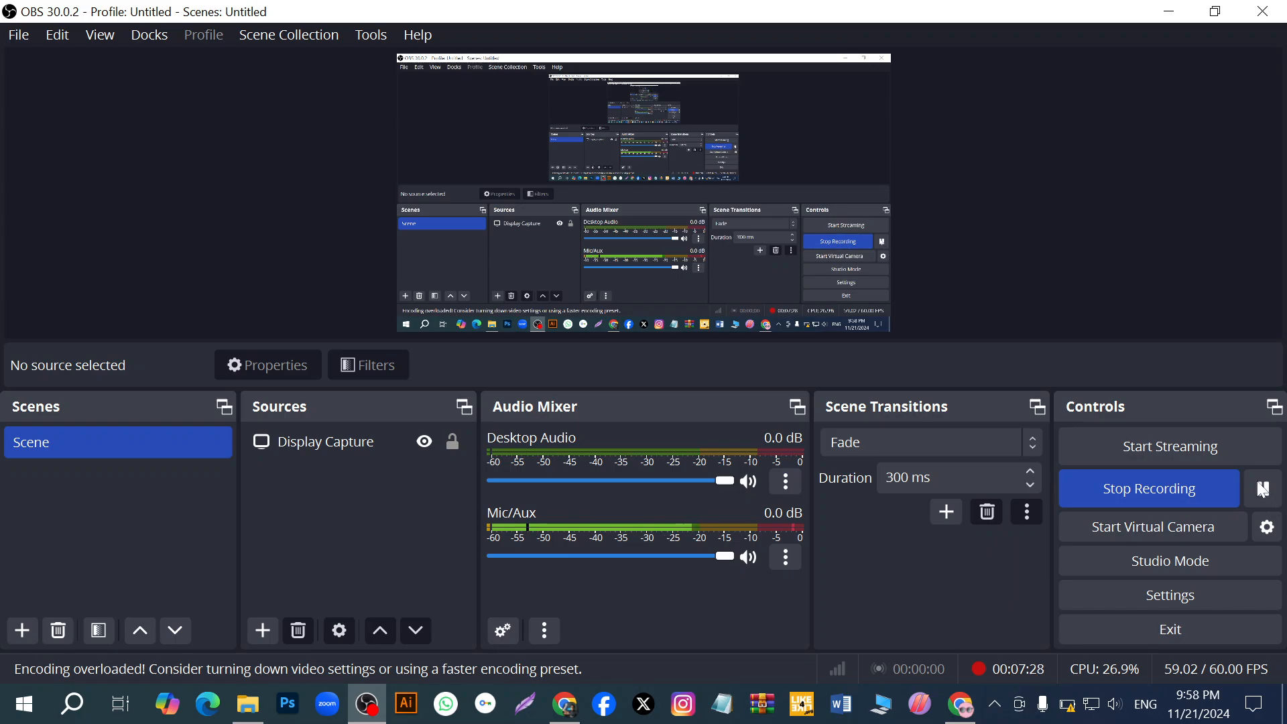
pyautogui.click(1263, 488)
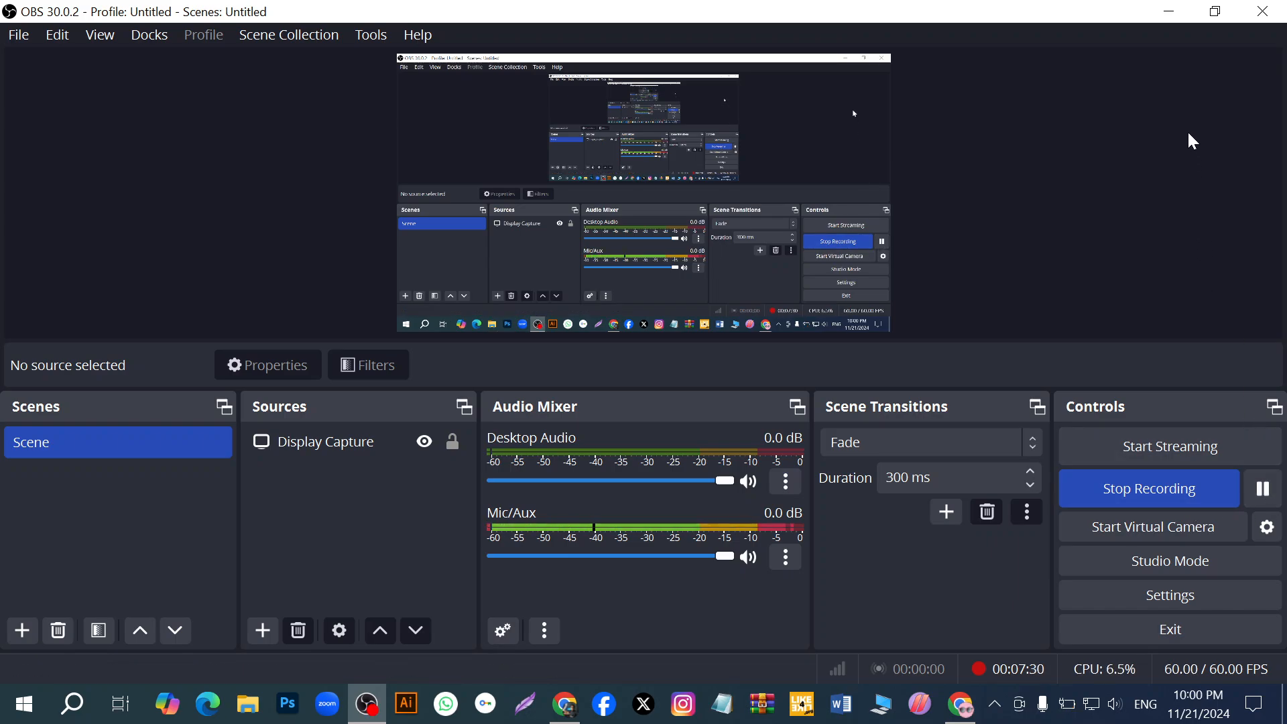
pyautogui.click(1169, 12)
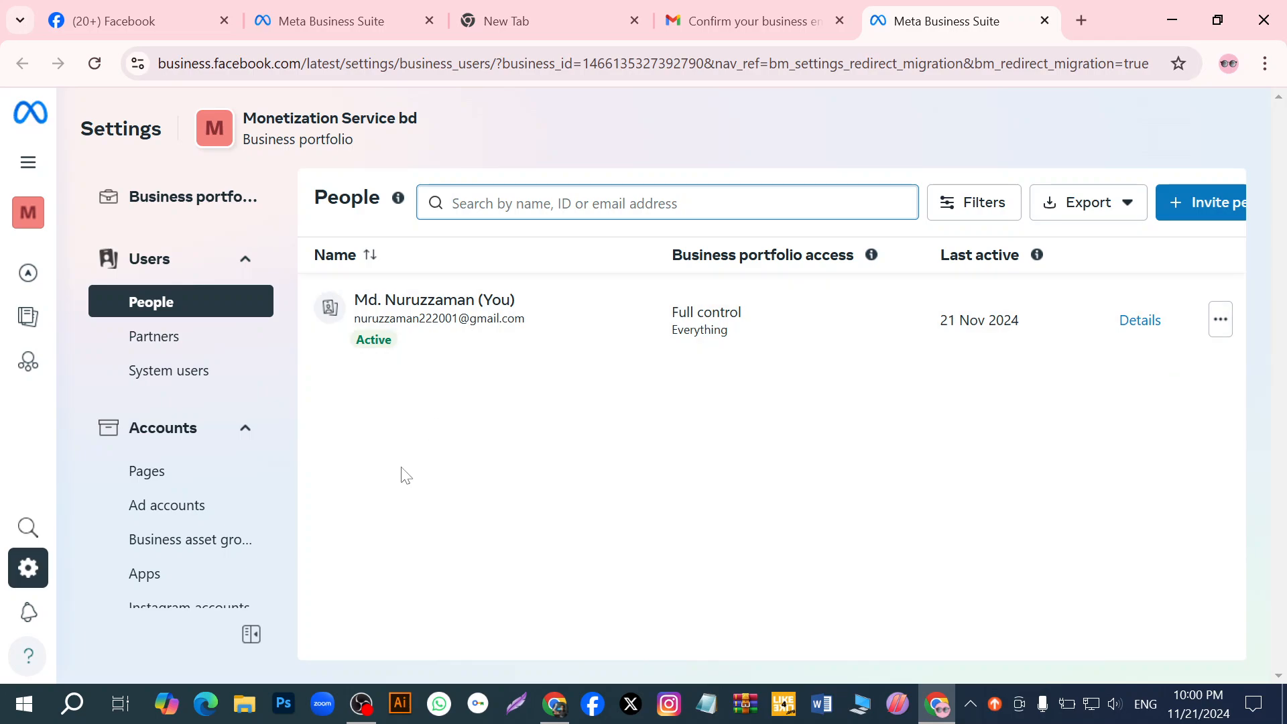
# - Look through the settings sections of the Monetization Service bd portfolio and check the list of business portfolios
pyautogui.scroll(-1, 109, 501)
pyautogui.scroll(-3, 110, 501)
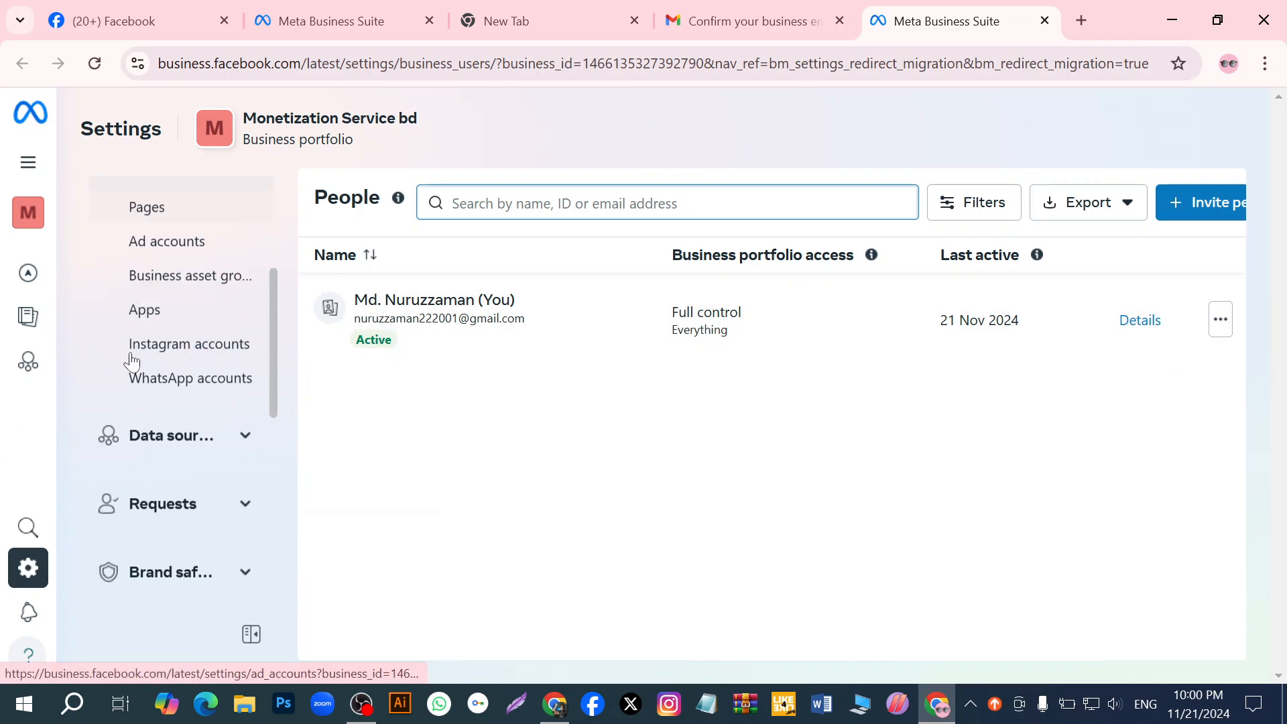
pyautogui.scroll(-3, 152, 422)
pyautogui.scroll(1, 159, 435)
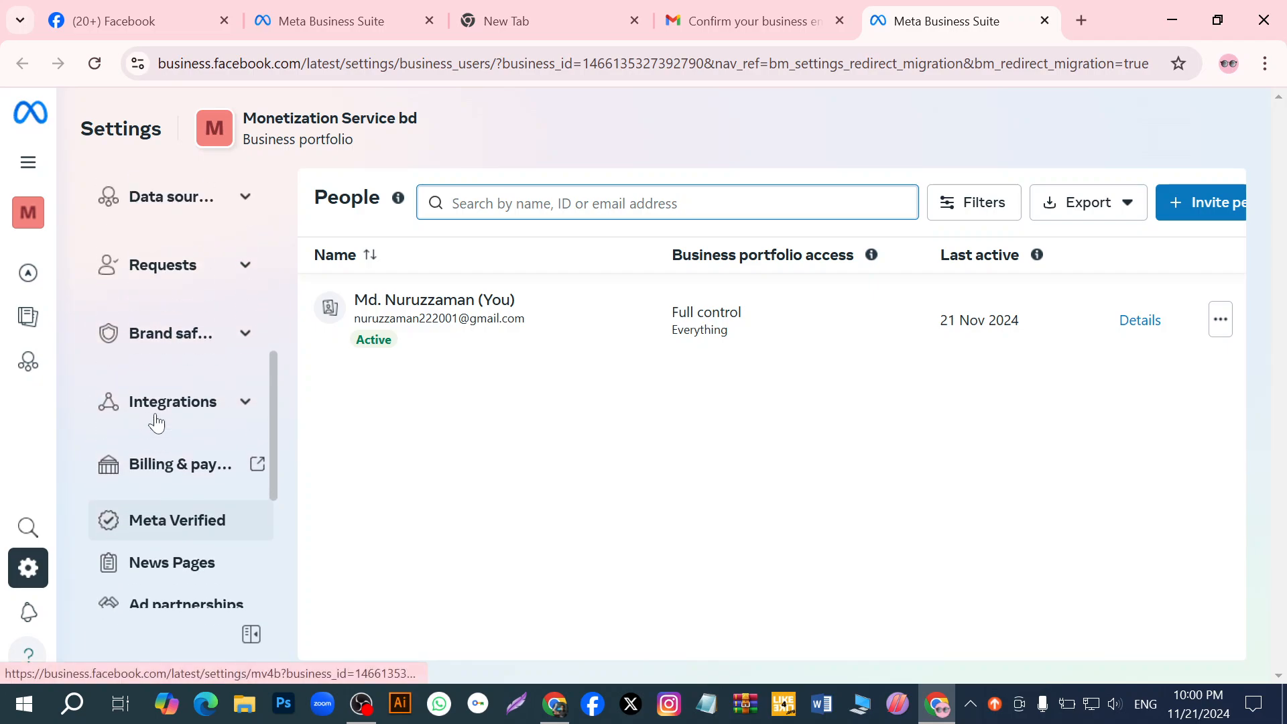
pyautogui.scroll(4, 158, 442)
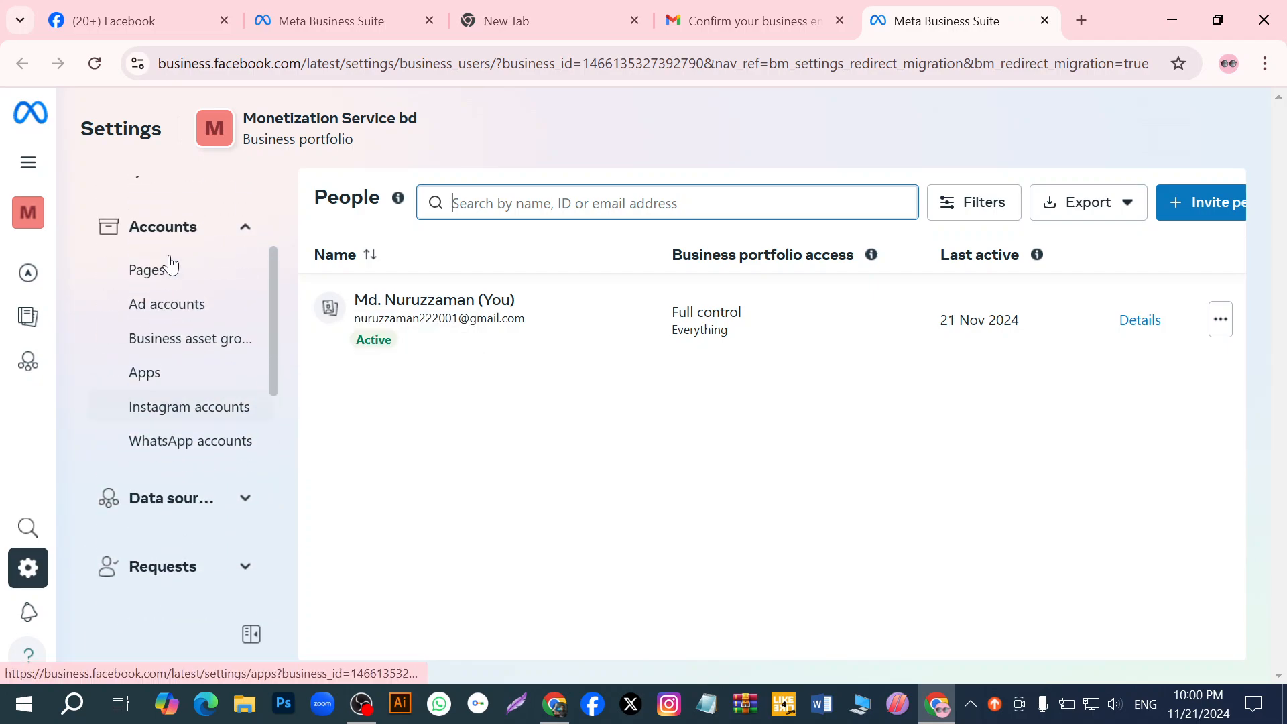
pyautogui.click(33, 577)
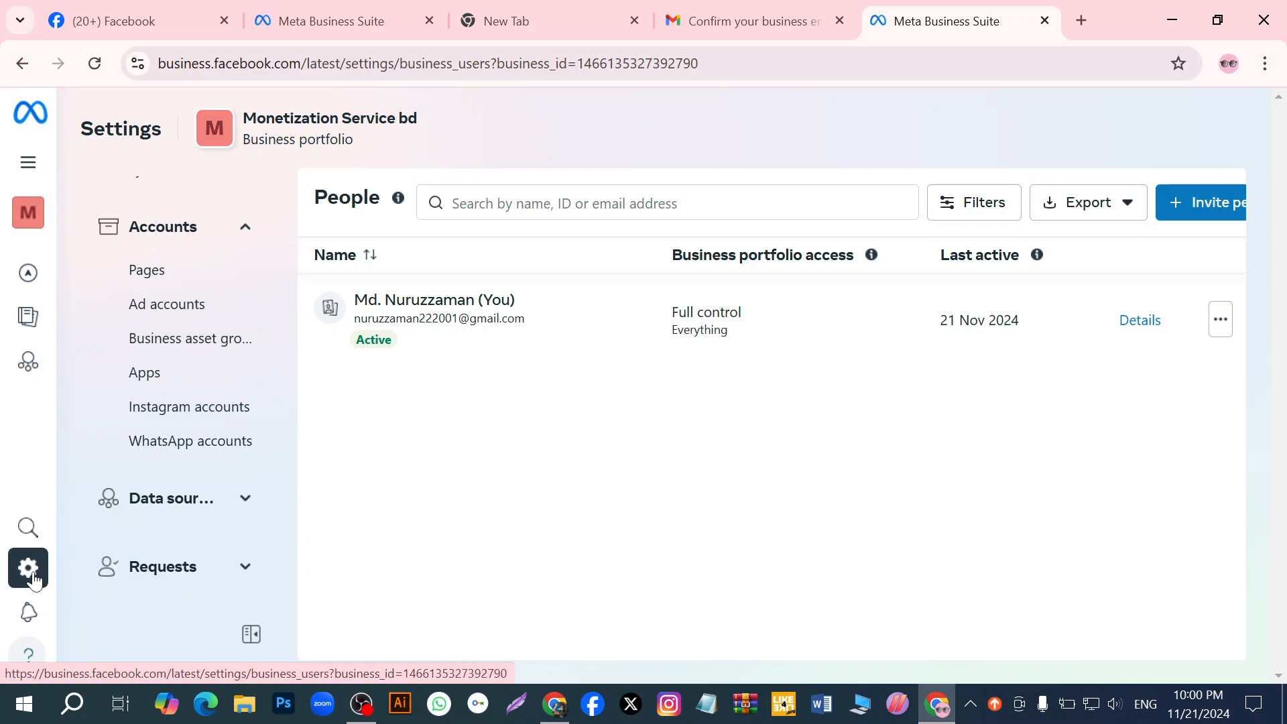
pyautogui.moveTo(29, 222)
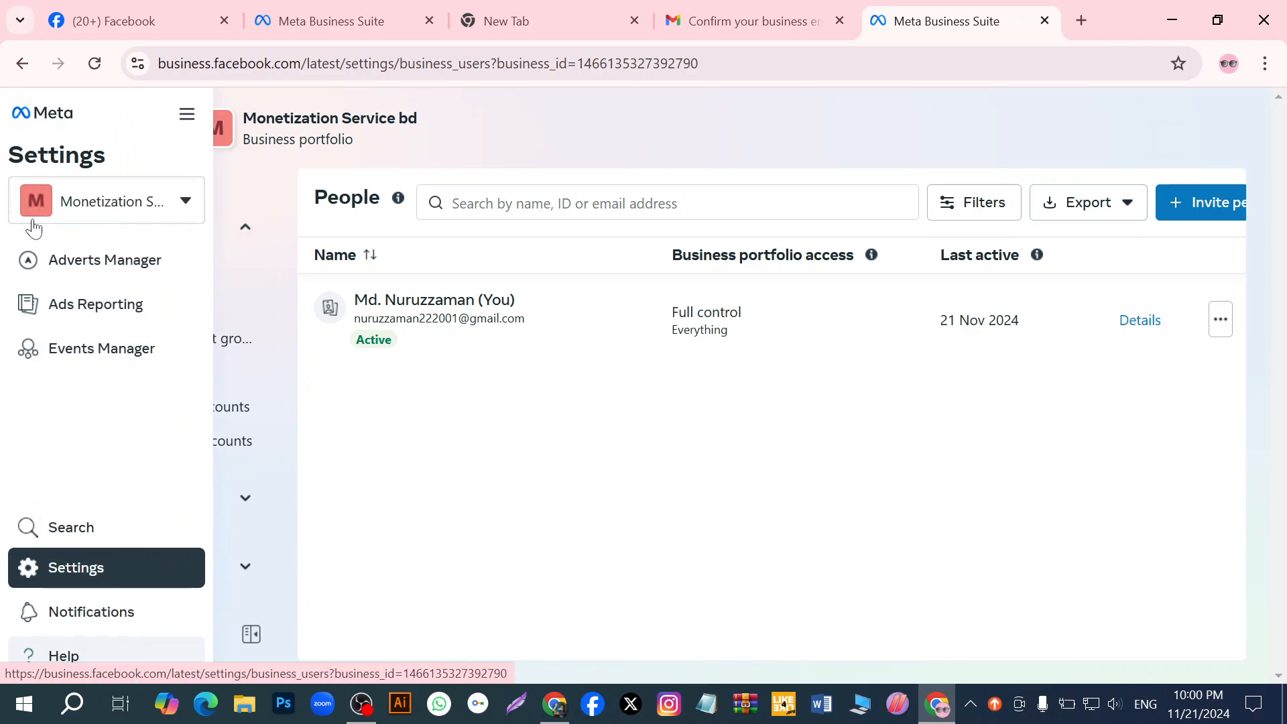
pyautogui.click(186, 203)
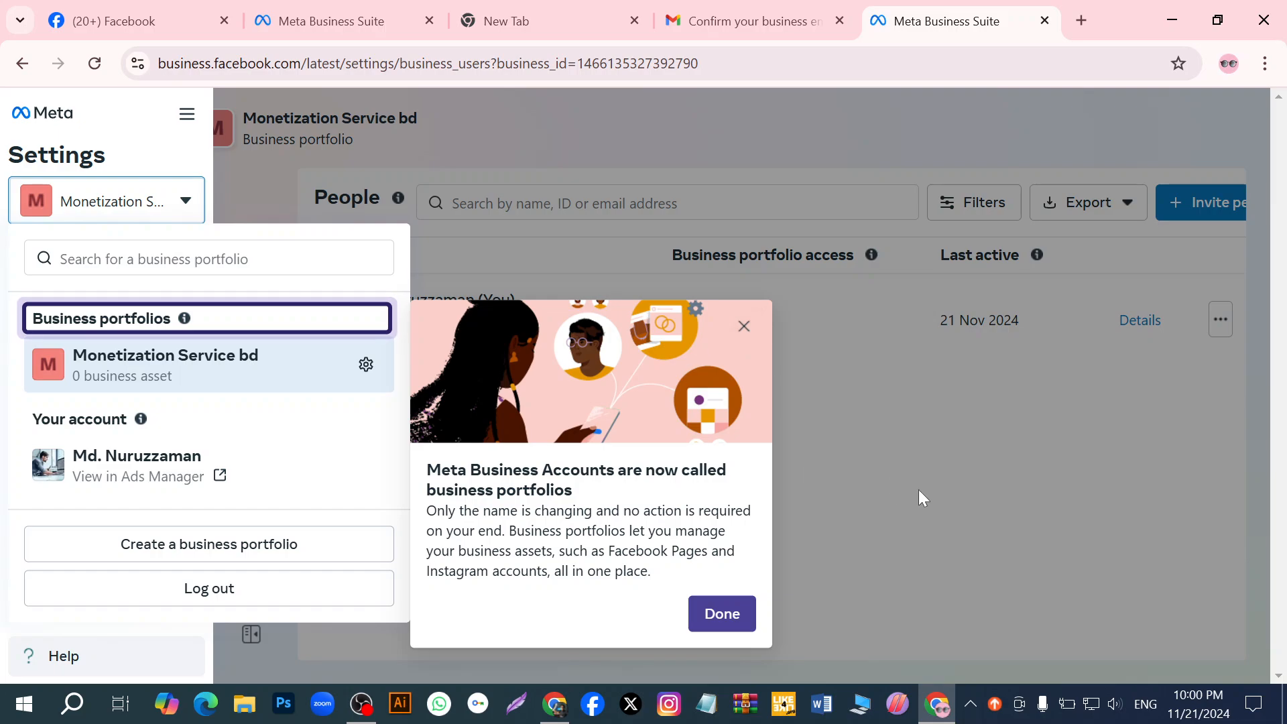
pyautogui.click(963, 521)
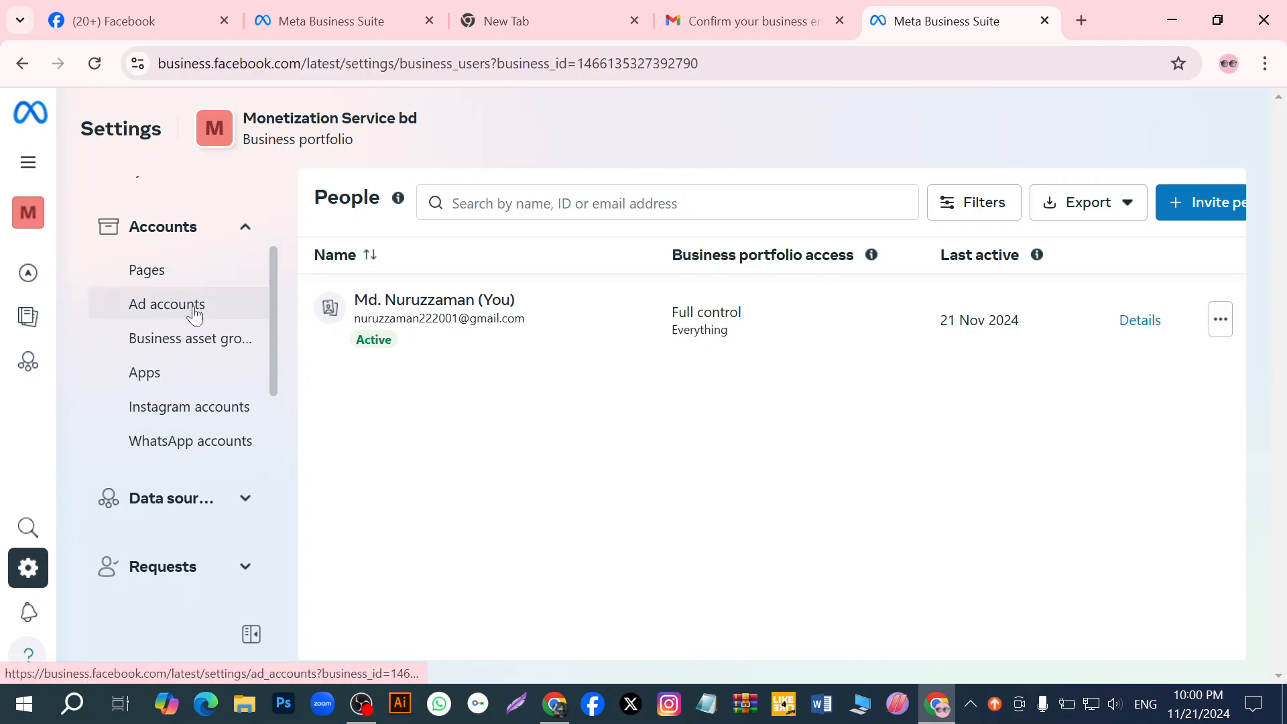
# - View the portfolio's Pages, Ad accounts, Business asset groups and Apps settings one after another
pyautogui.click(194, 279)
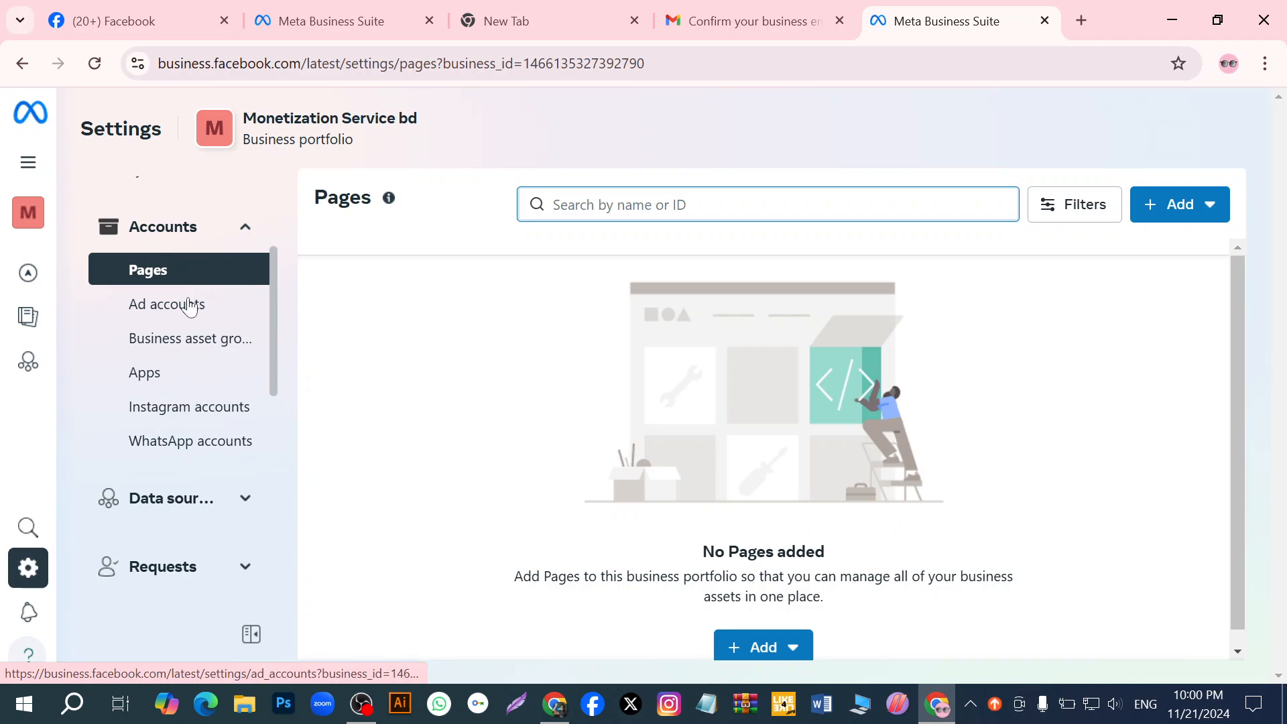
pyautogui.click(190, 305)
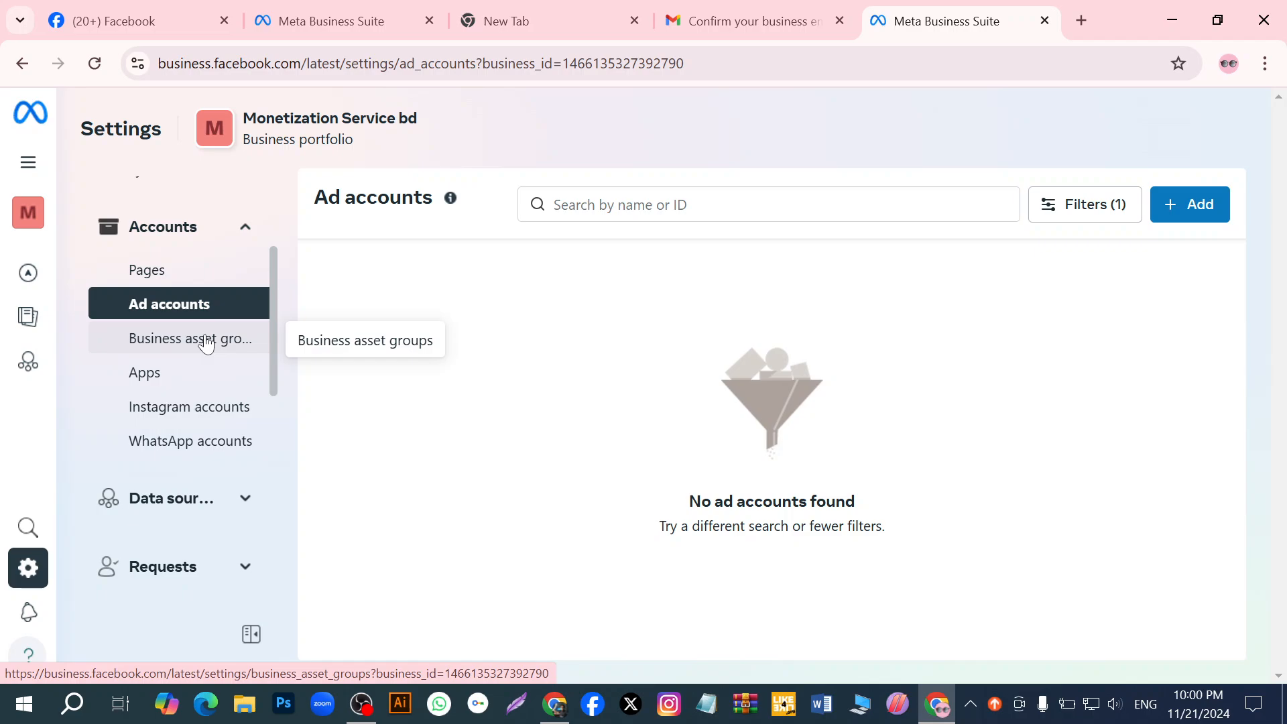
pyautogui.click(206, 342)
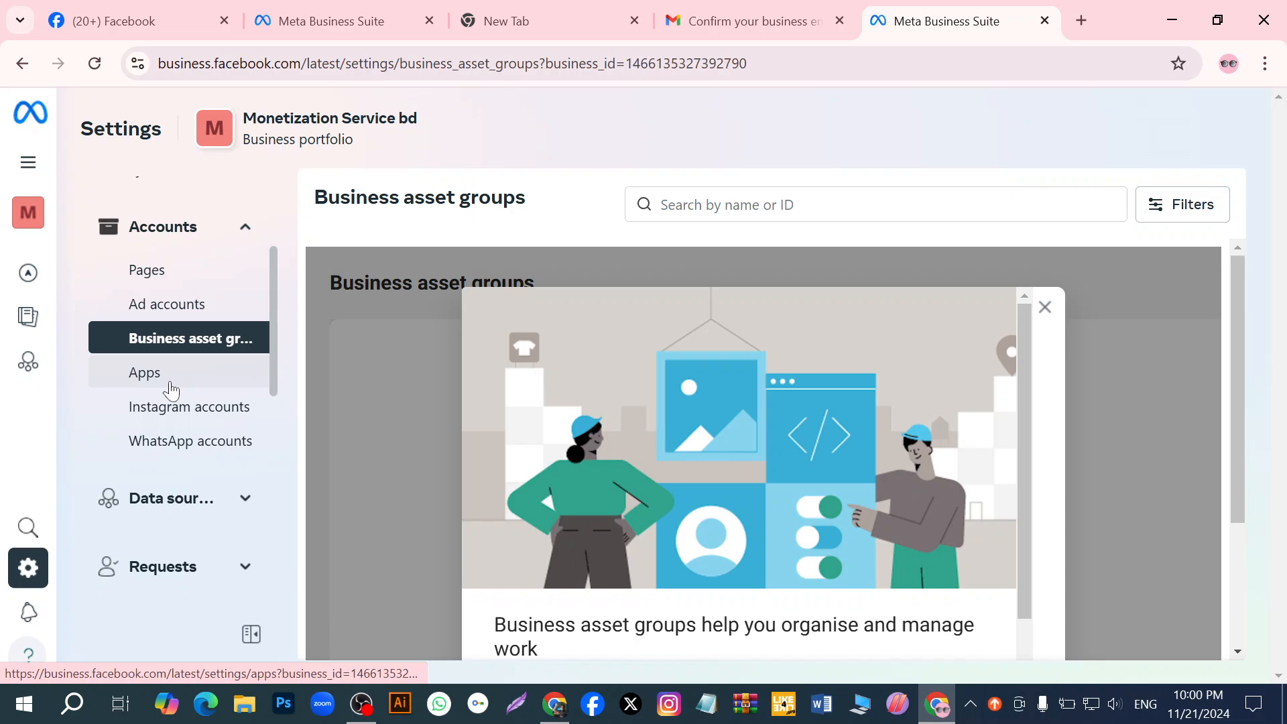
pyautogui.click(171, 387)
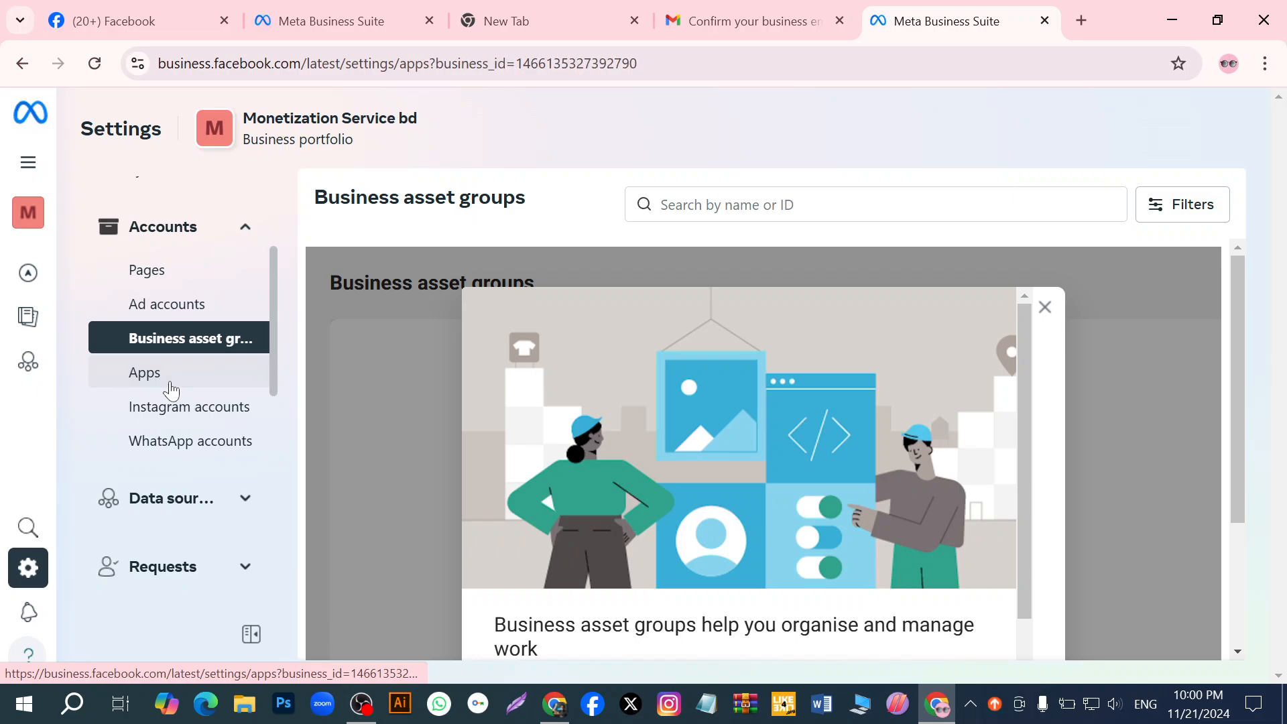
# - View the portfolio's Instagram accounts and WhatsApp accounts settings and the entries under Data sources
pyautogui.click(185, 415)
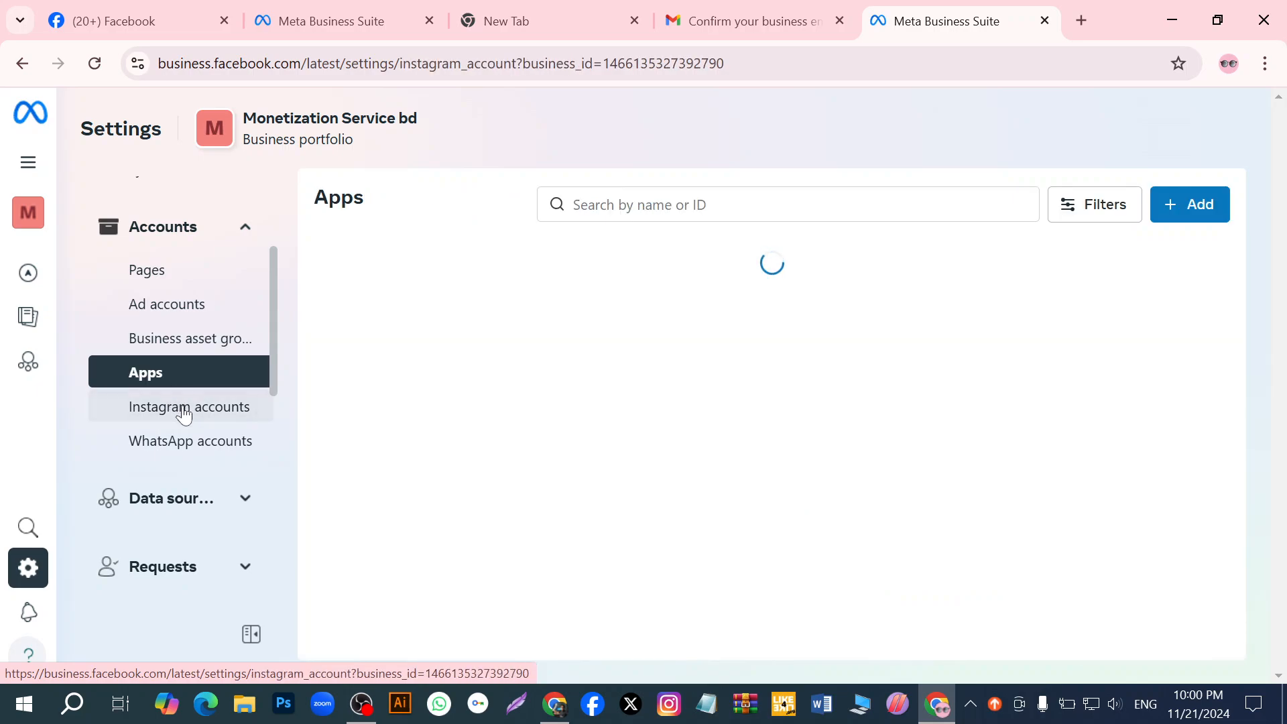
pyautogui.click(185, 446)
pyautogui.scroll(-3, 186, 416)
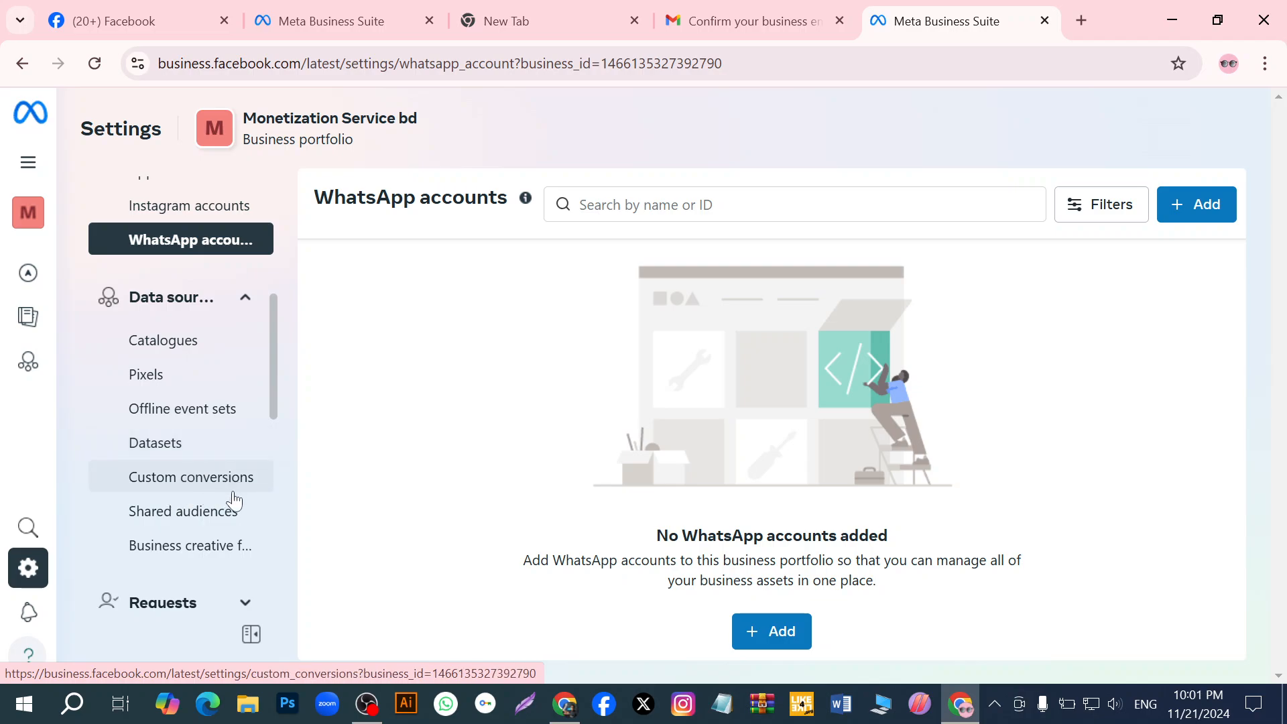
pyautogui.scroll(-2, 236, 497)
pyautogui.scroll(2, 241, 483)
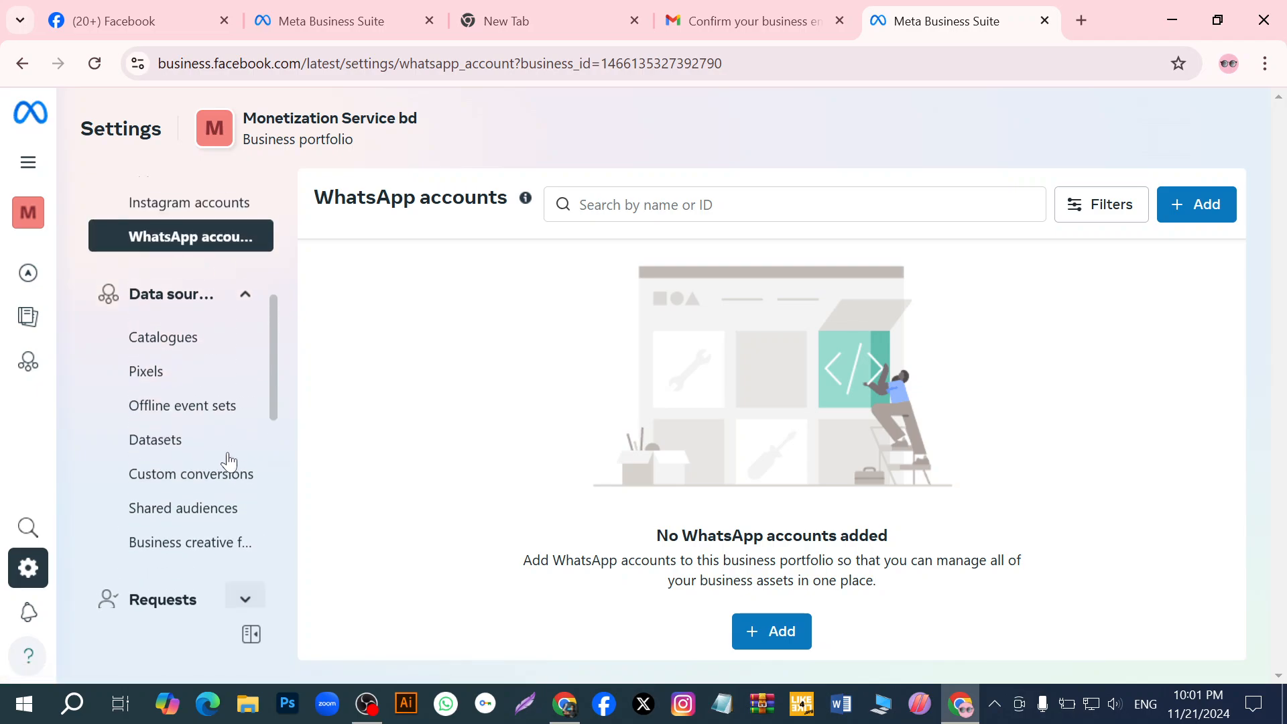
pyautogui.click(242, 299)
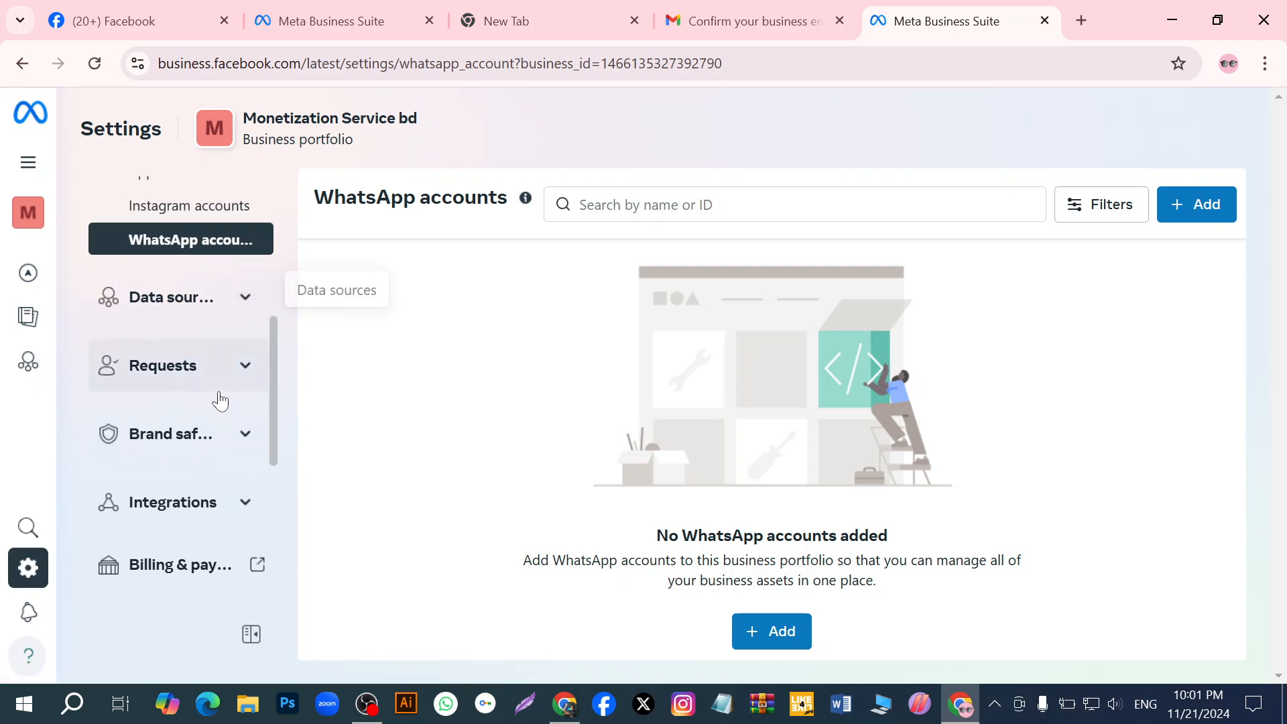
# - Look through the settings sections down to Language settings and show the entries under Brand safety and suitability
pyautogui.scroll(-1, 228, 442)
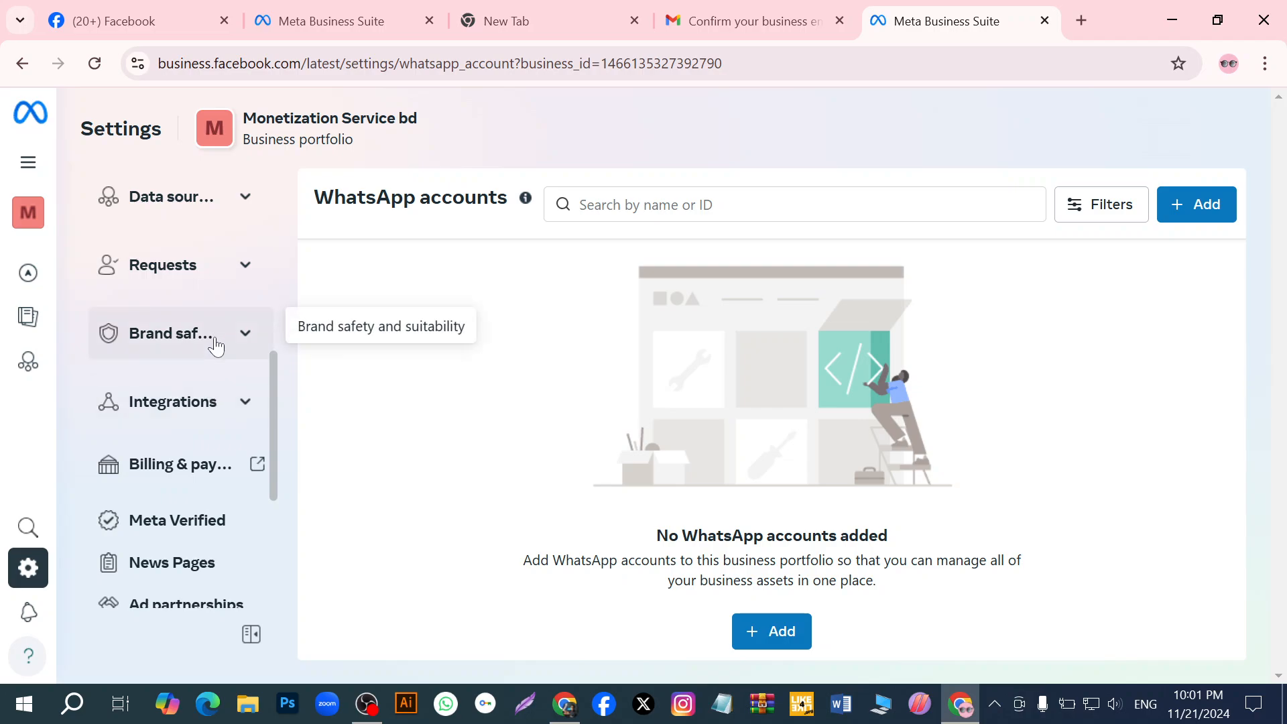
pyautogui.scroll(-1, 216, 347)
pyautogui.scroll(-2, 179, 449)
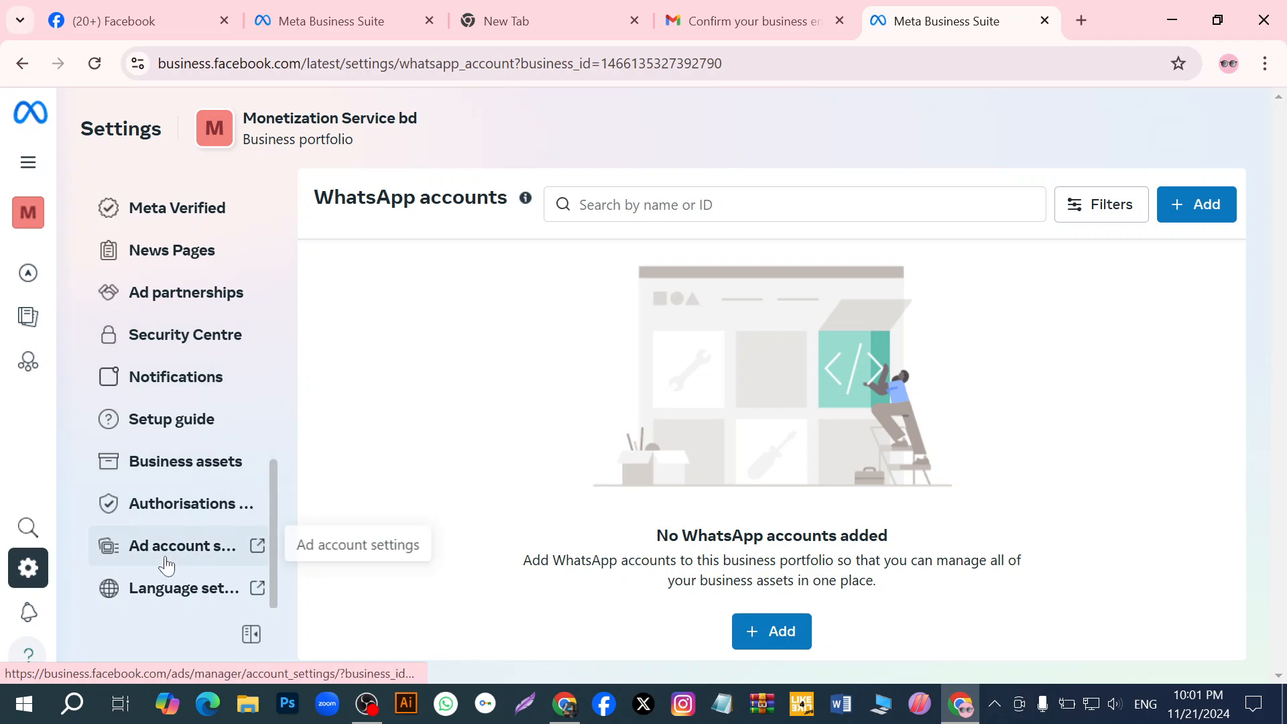
pyautogui.scroll(4, 197, 436)
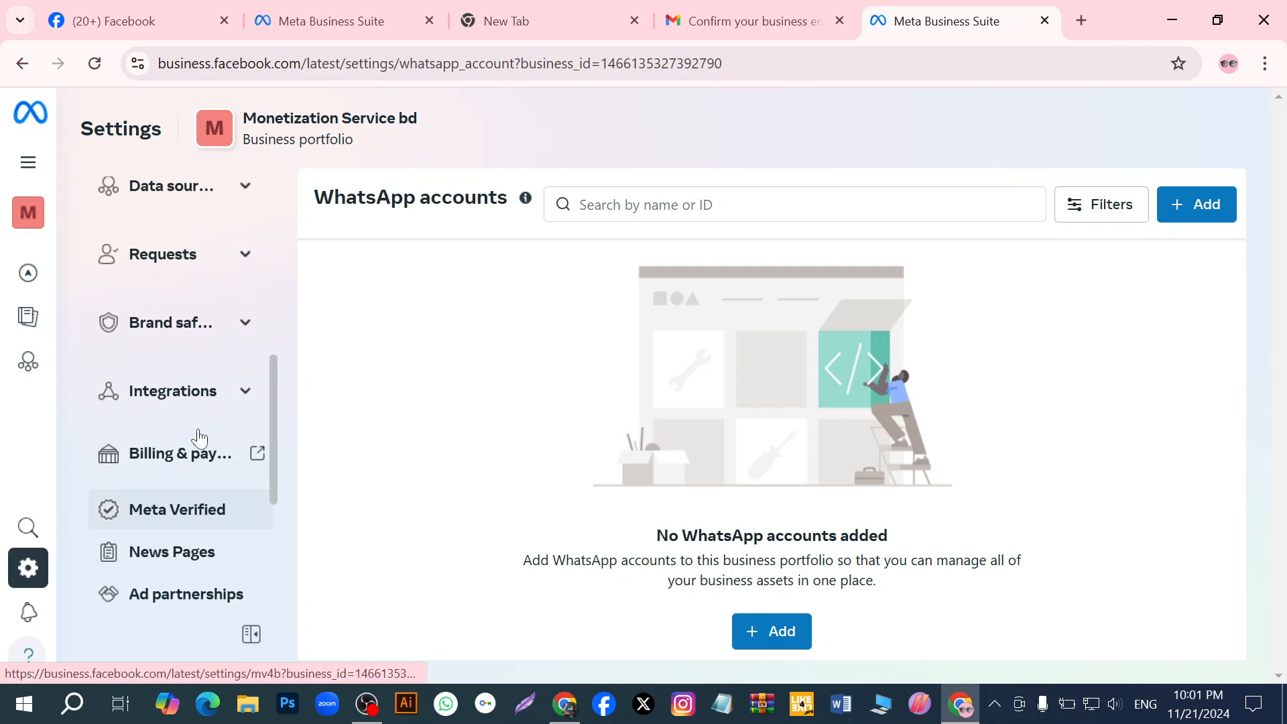
pyautogui.click(229, 330)
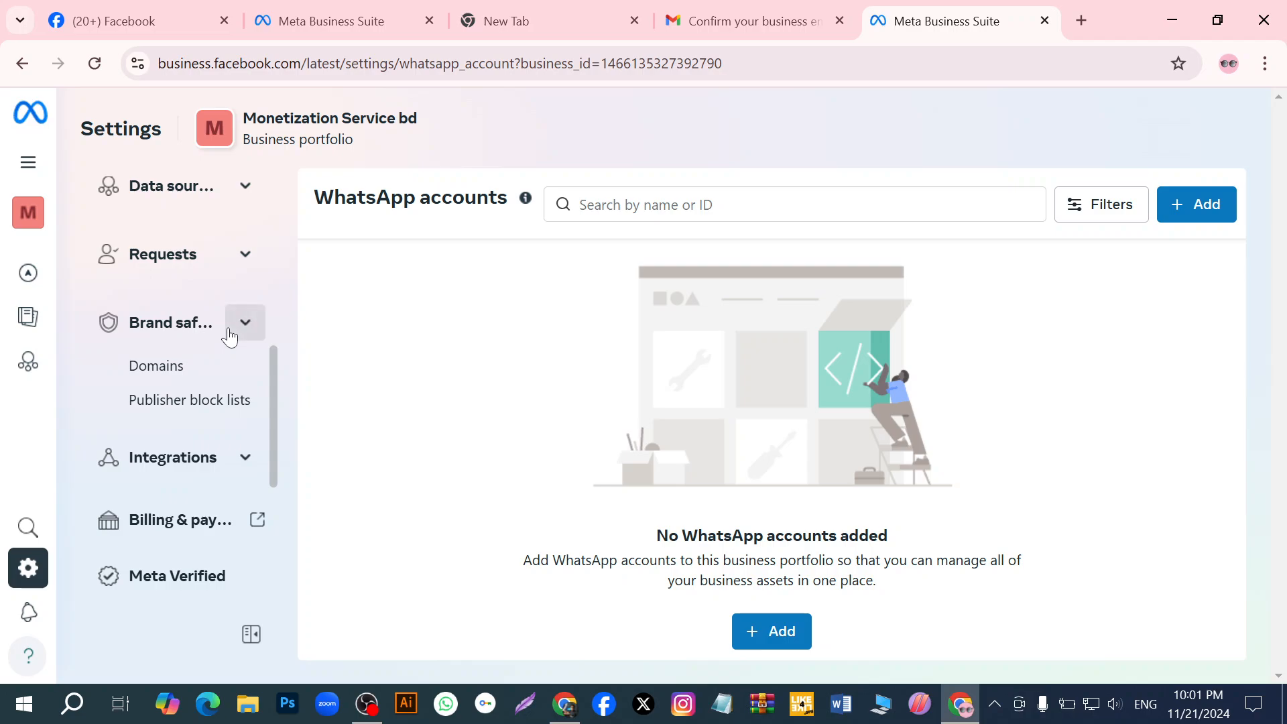
pyautogui.click(242, 325)
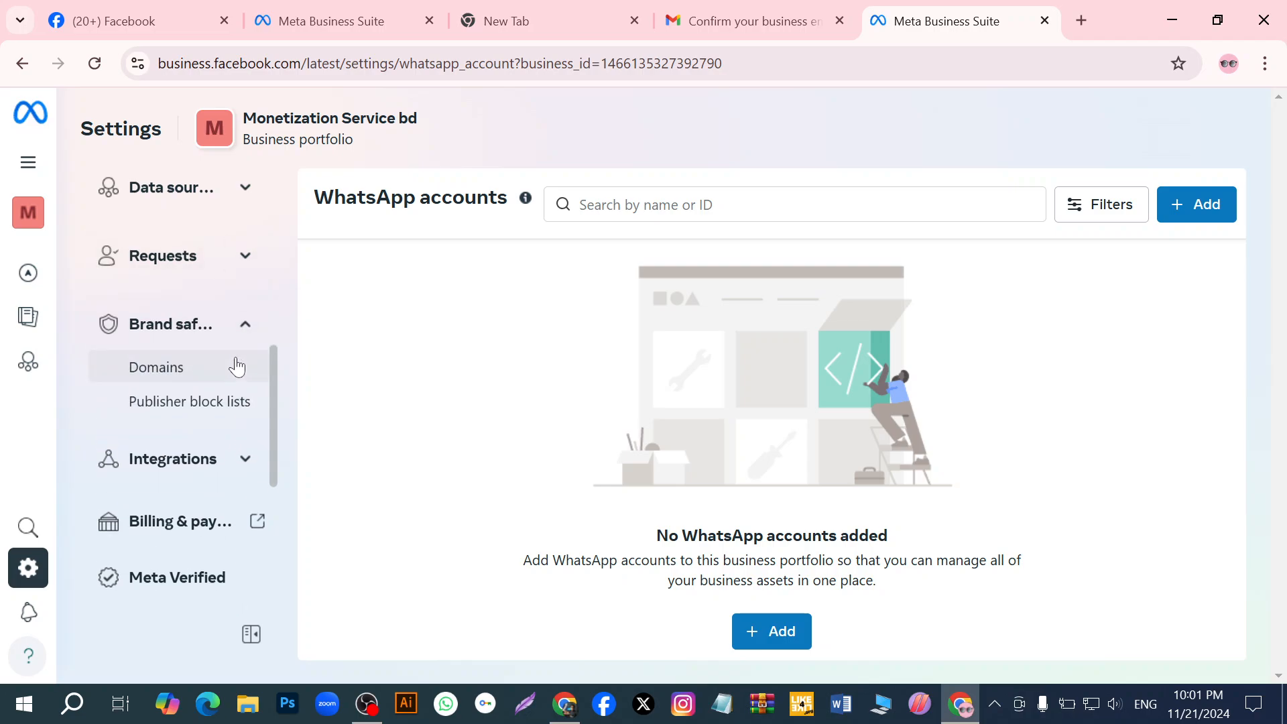
# - Check the Data sources entries again and look over the whole list of settings sections
pyautogui.scroll(3, 235, 367)
pyautogui.click(221, 394)
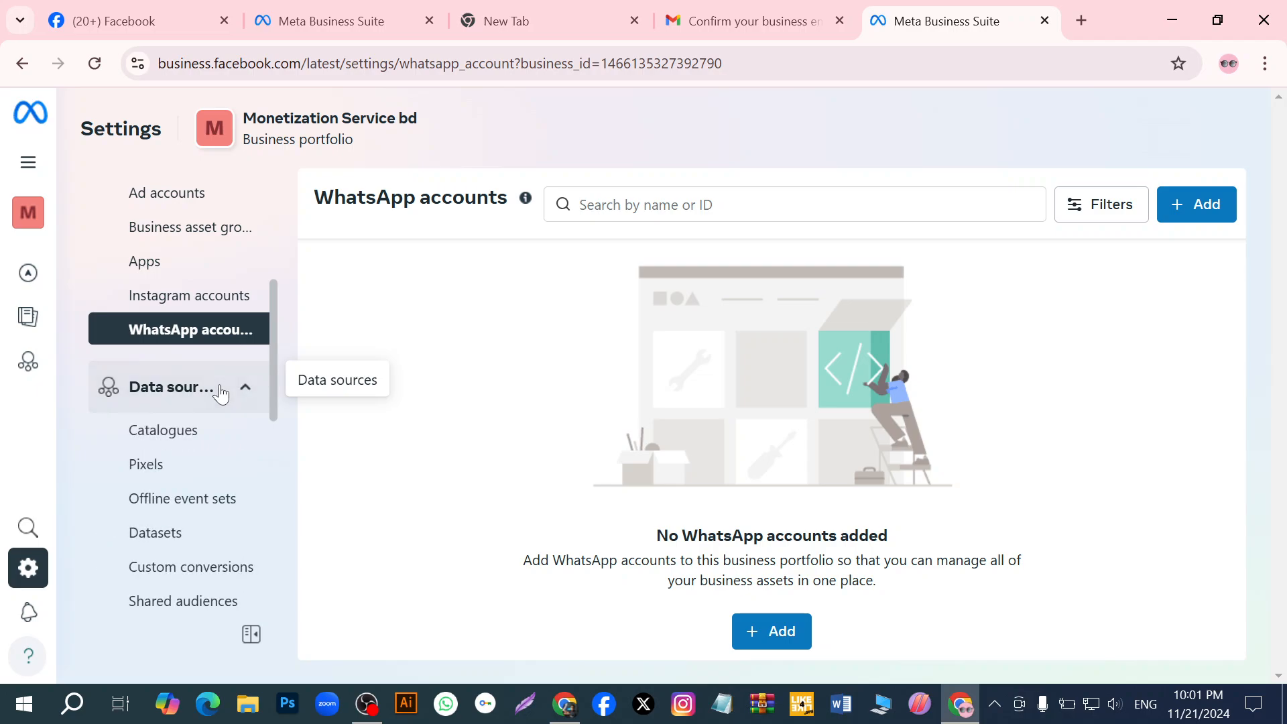
pyautogui.scroll(-6, 195, 416)
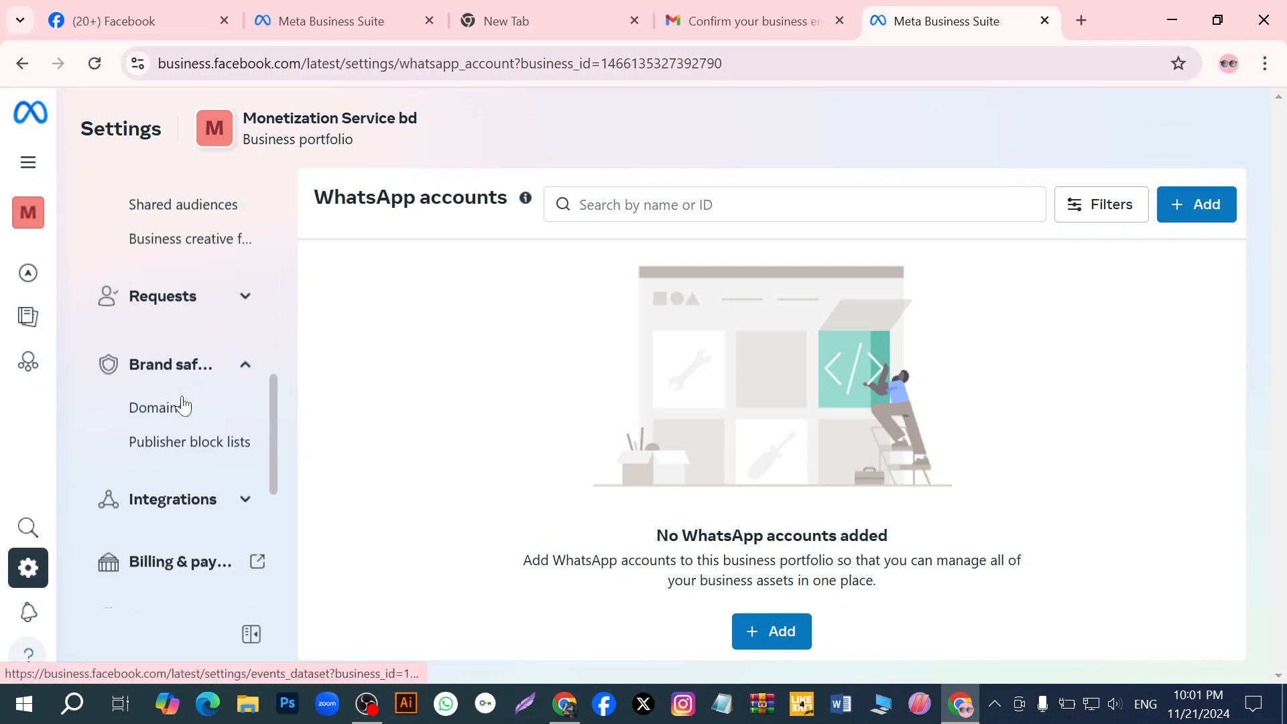
pyautogui.scroll(4, 179, 405)
pyautogui.scroll(-4, 181, 397)
pyautogui.scroll(7, 174, 397)
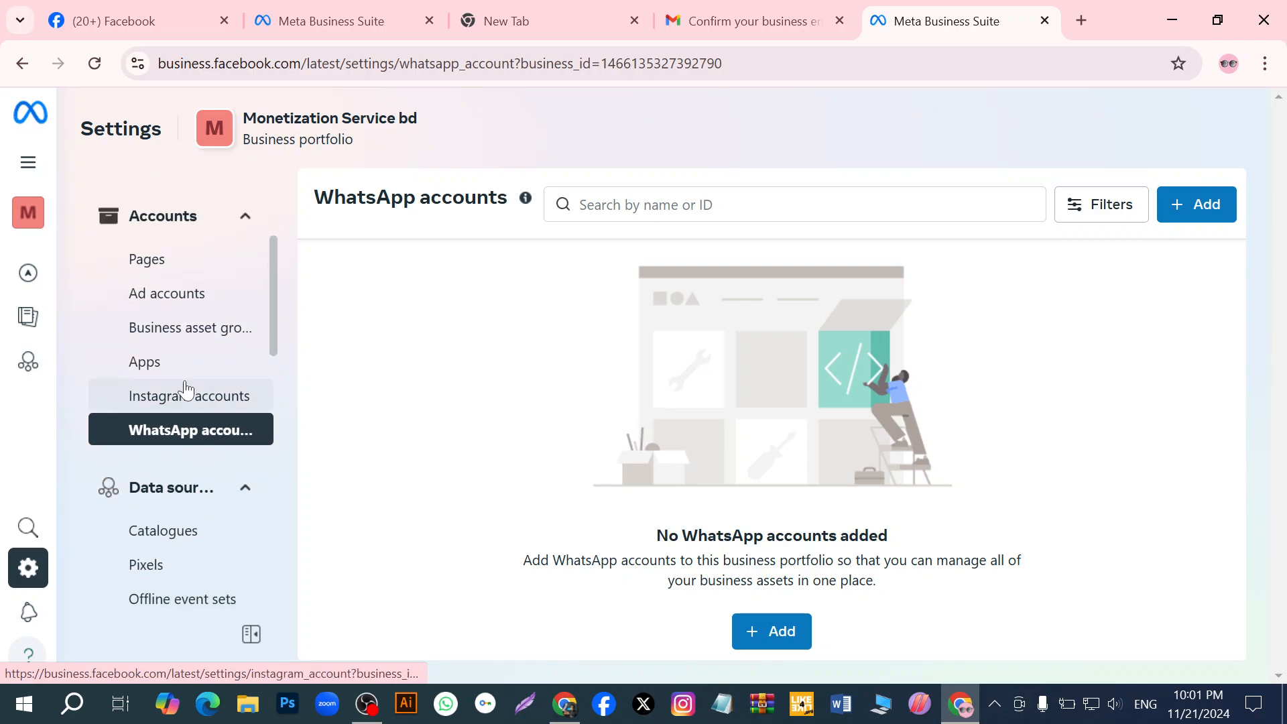
pyautogui.click(246, 486)
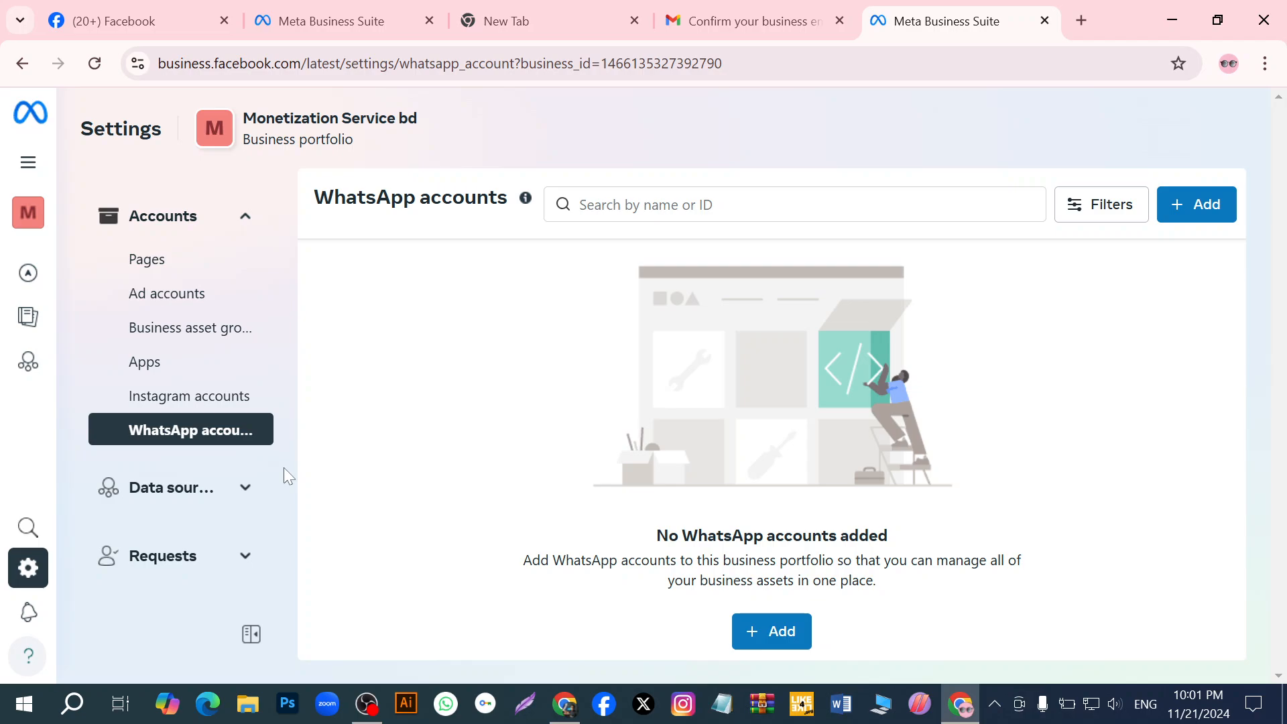
pyautogui.scroll(2, 195, 379)
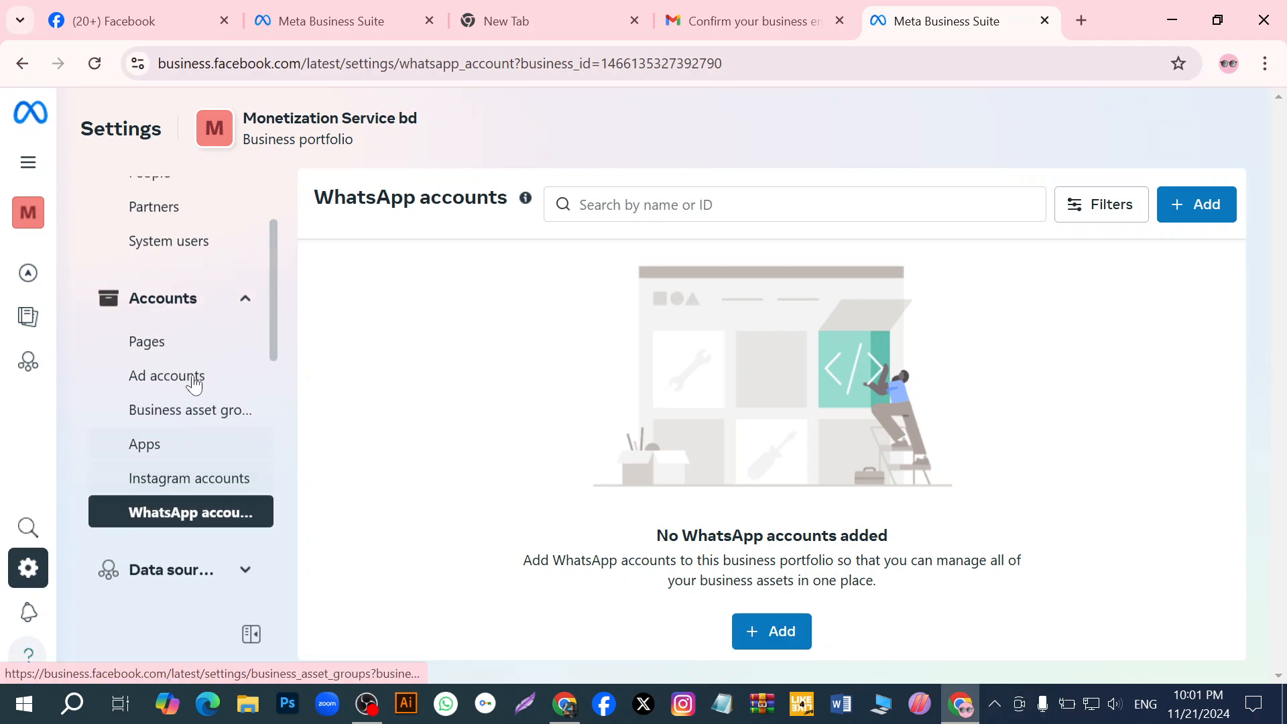
pyautogui.scroll(-10, 194, 383)
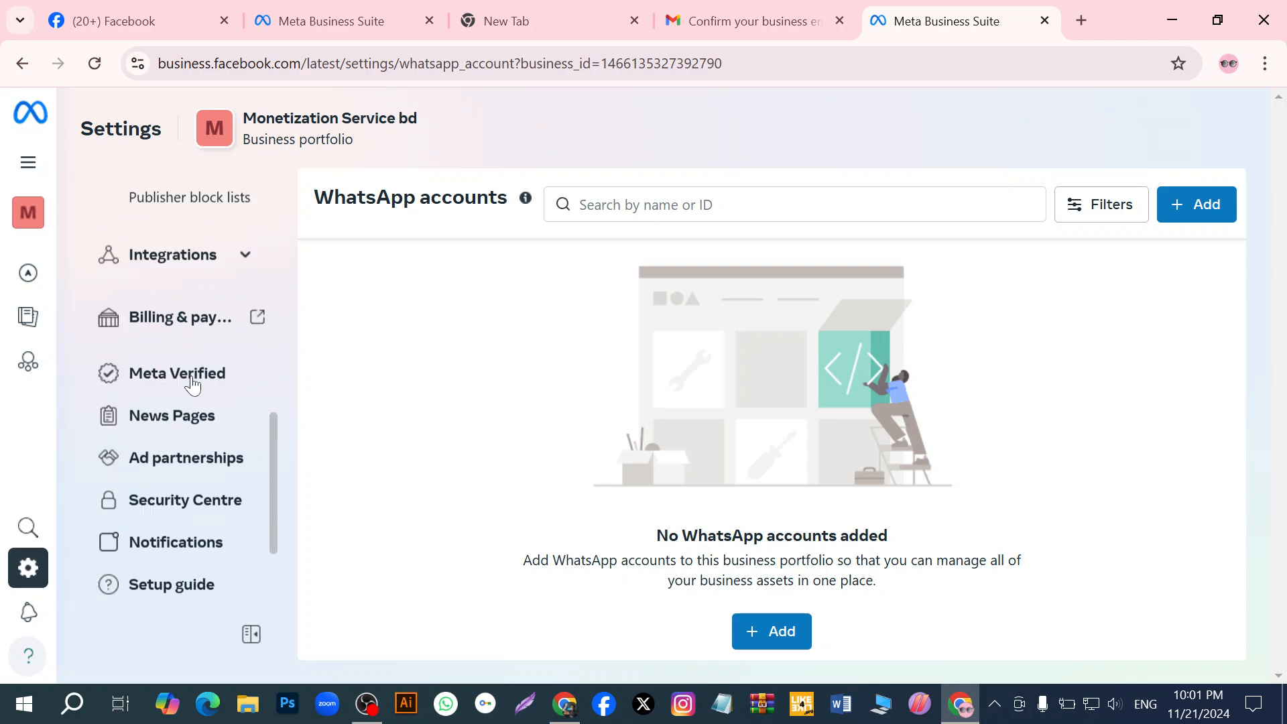
pyautogui.scroll(10, 191, 378)
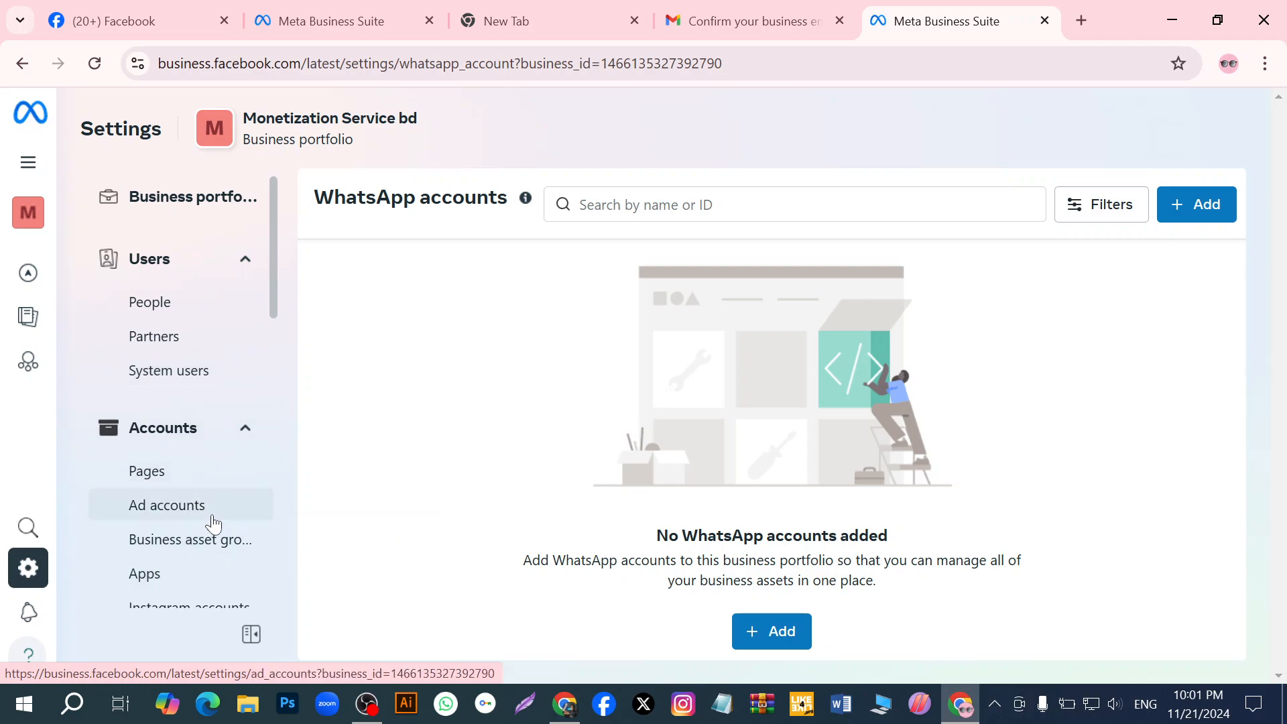
pyautogui.click(369, 703)
pyautogui.click(1264, 492)
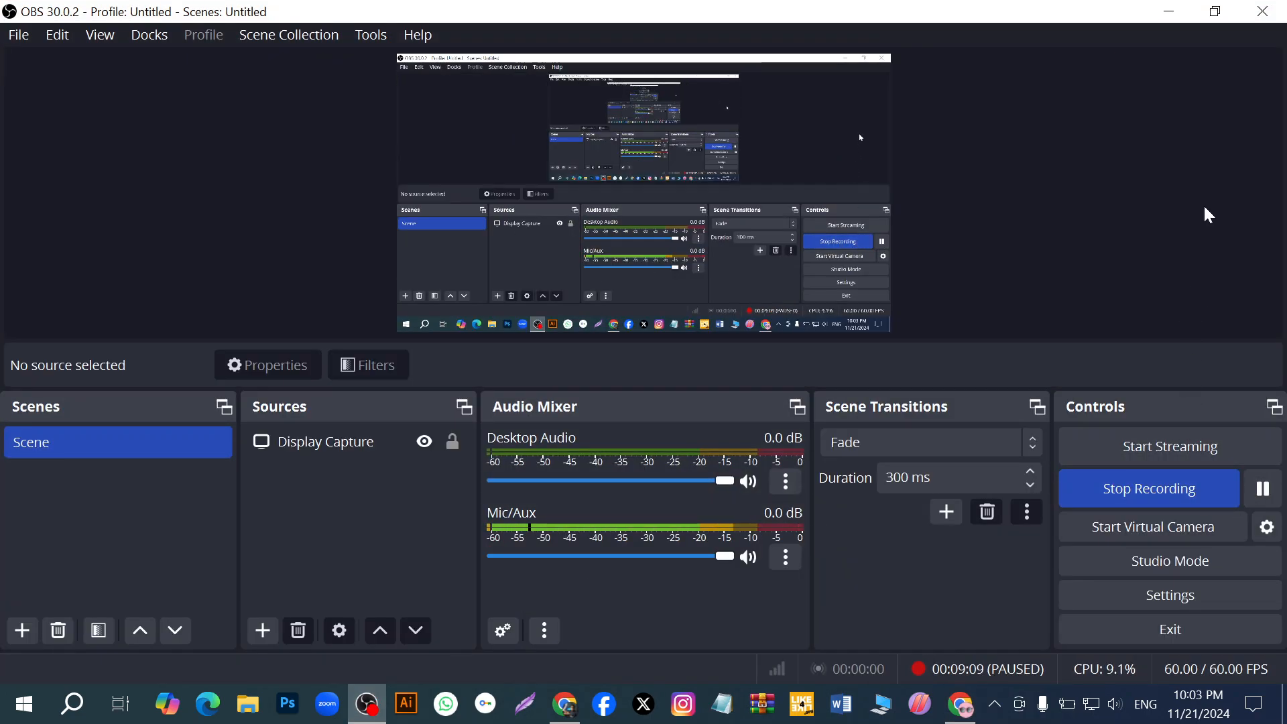
pyautogui.click(1263, 493)
pyautogui.click(1171, 16)
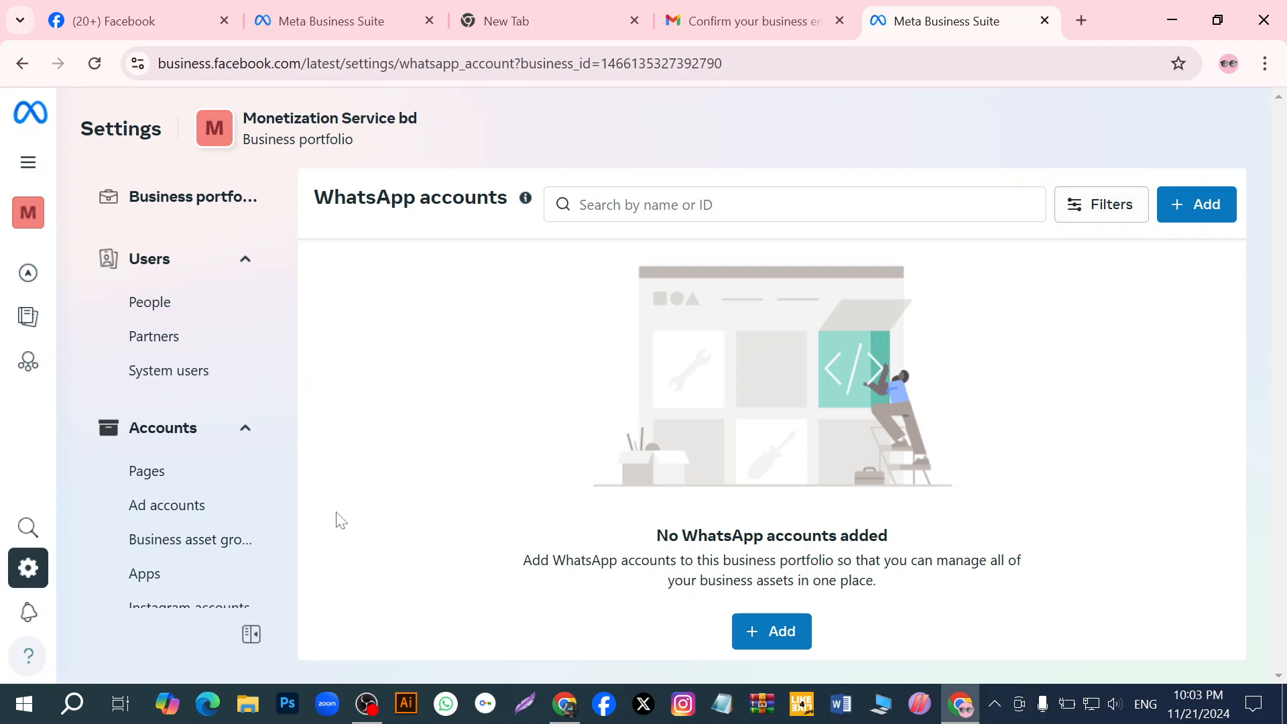
# - View the Business assets settings of the portfolio and look over the other settings sections
pyautogui.scroll(-9, 147, 563)
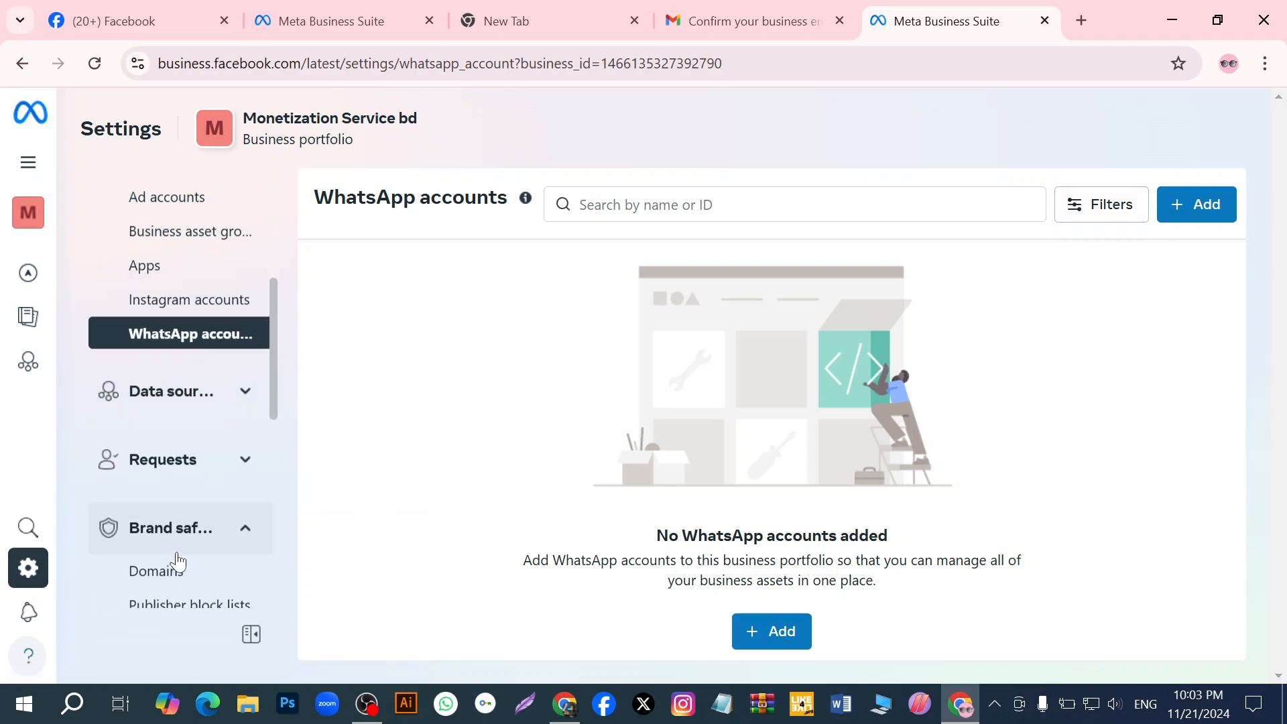
pyautogui.scroll(-2, 178, 562)
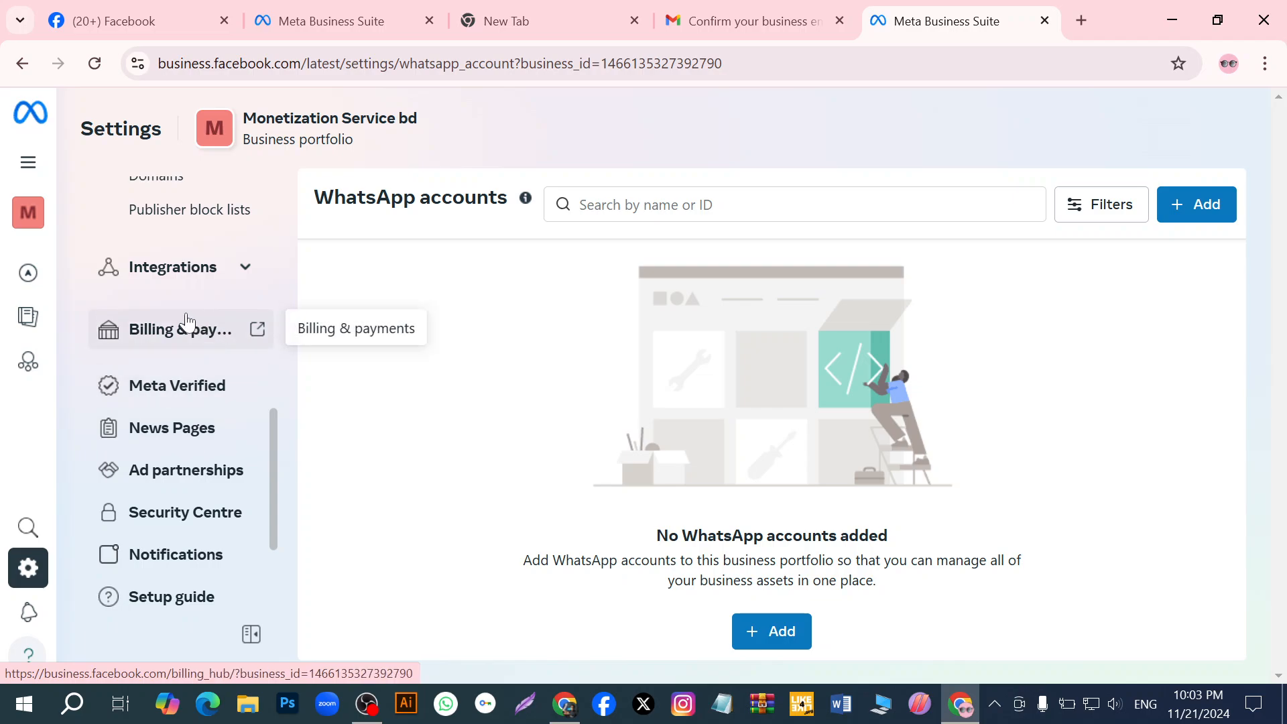
pyautogui.scroll(-3, 179, 345)
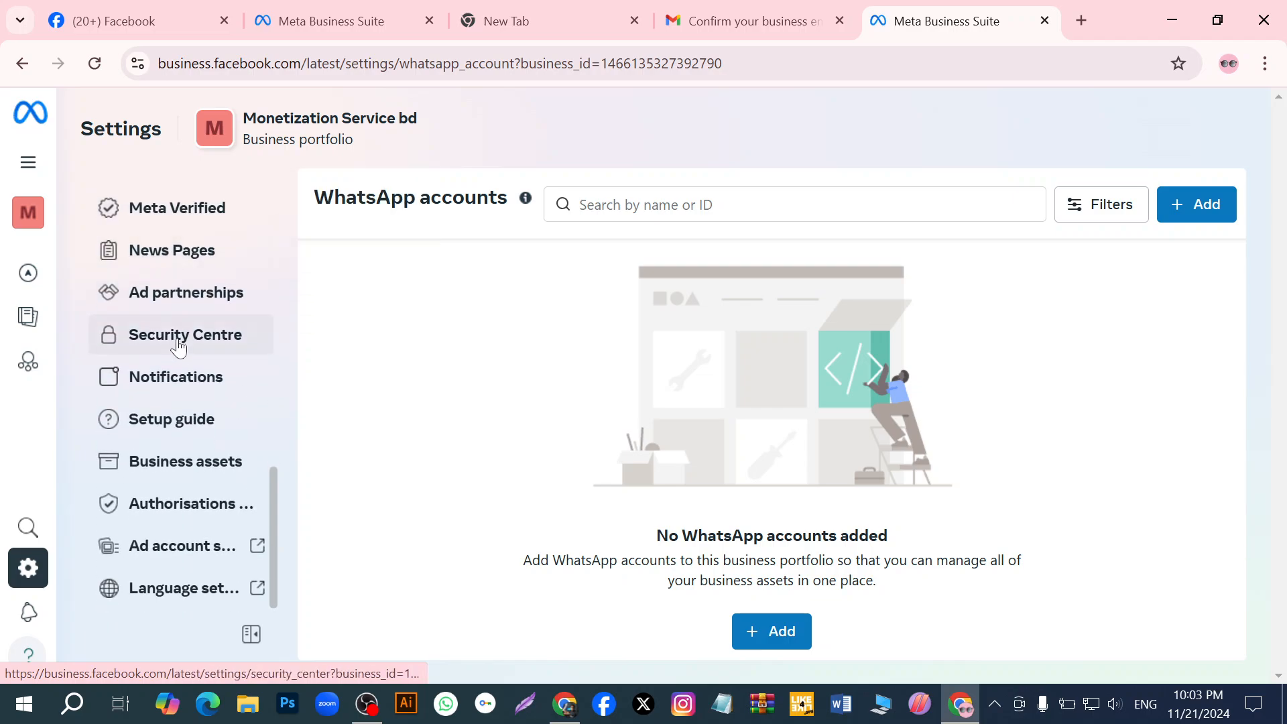
pyautogui.click(214, 473)
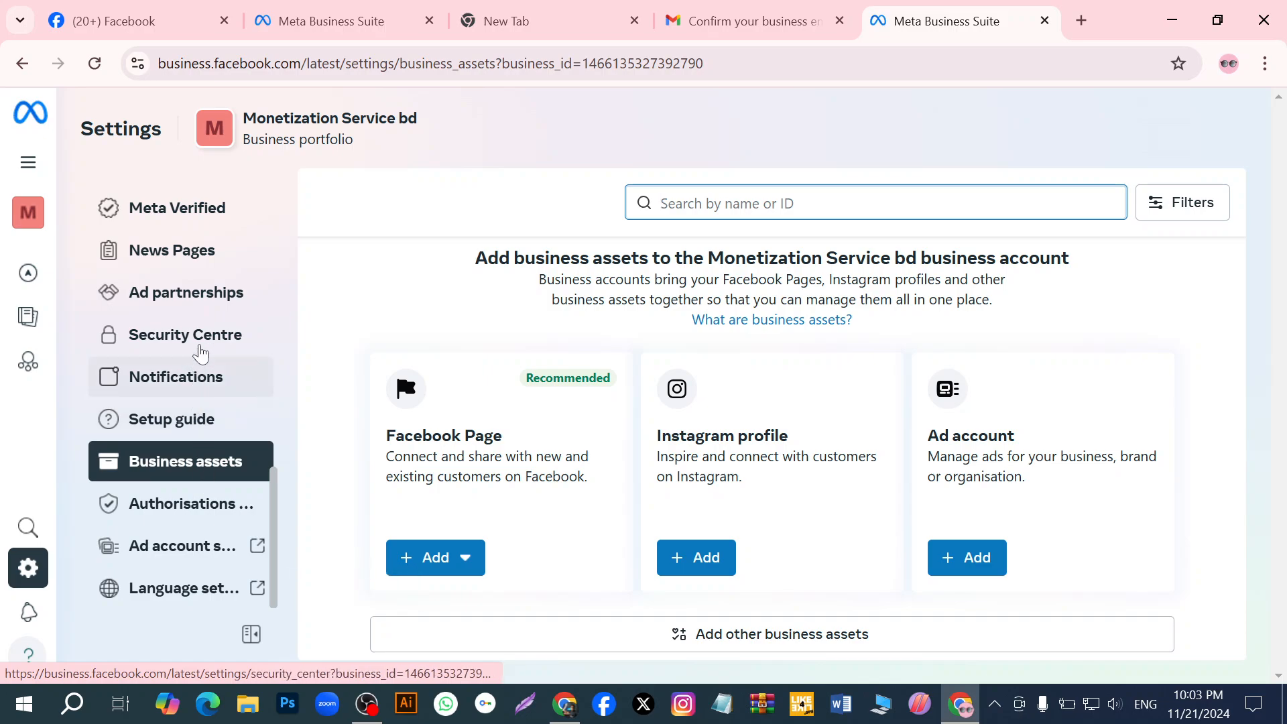
pyautogui.scroll(6, 215, 345)
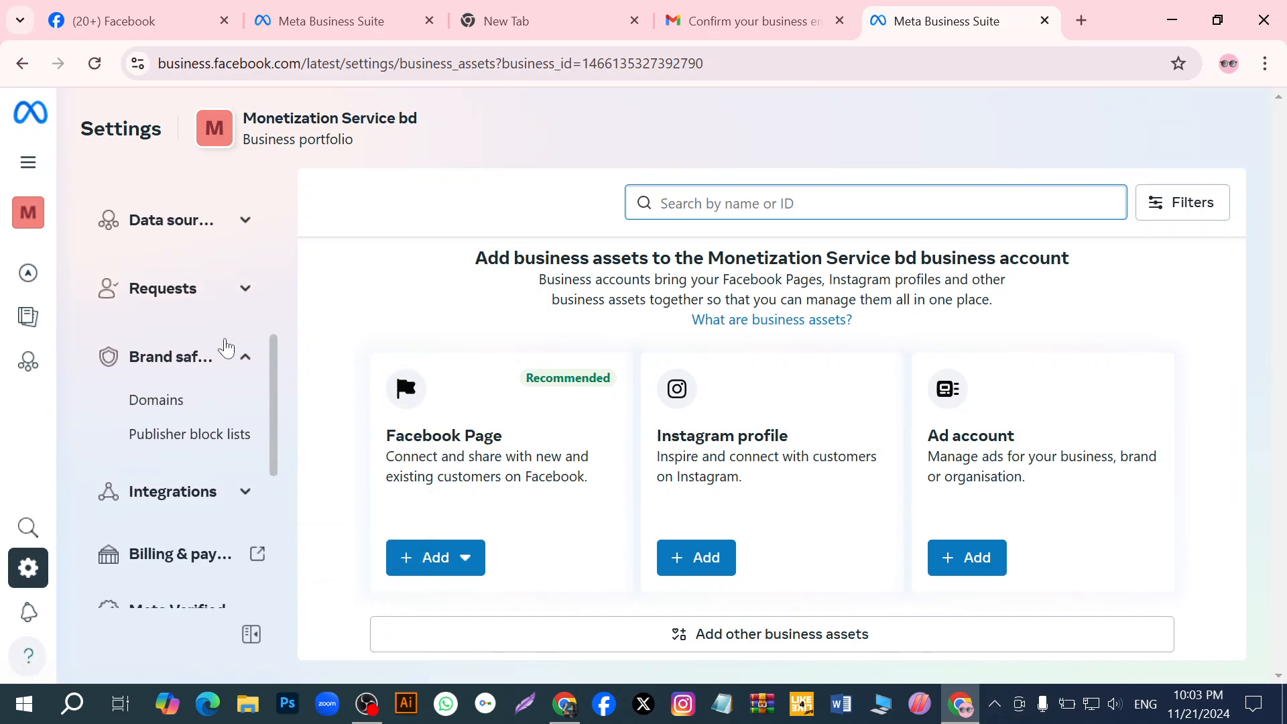
pyautogui.scroll(8, 225, 345)
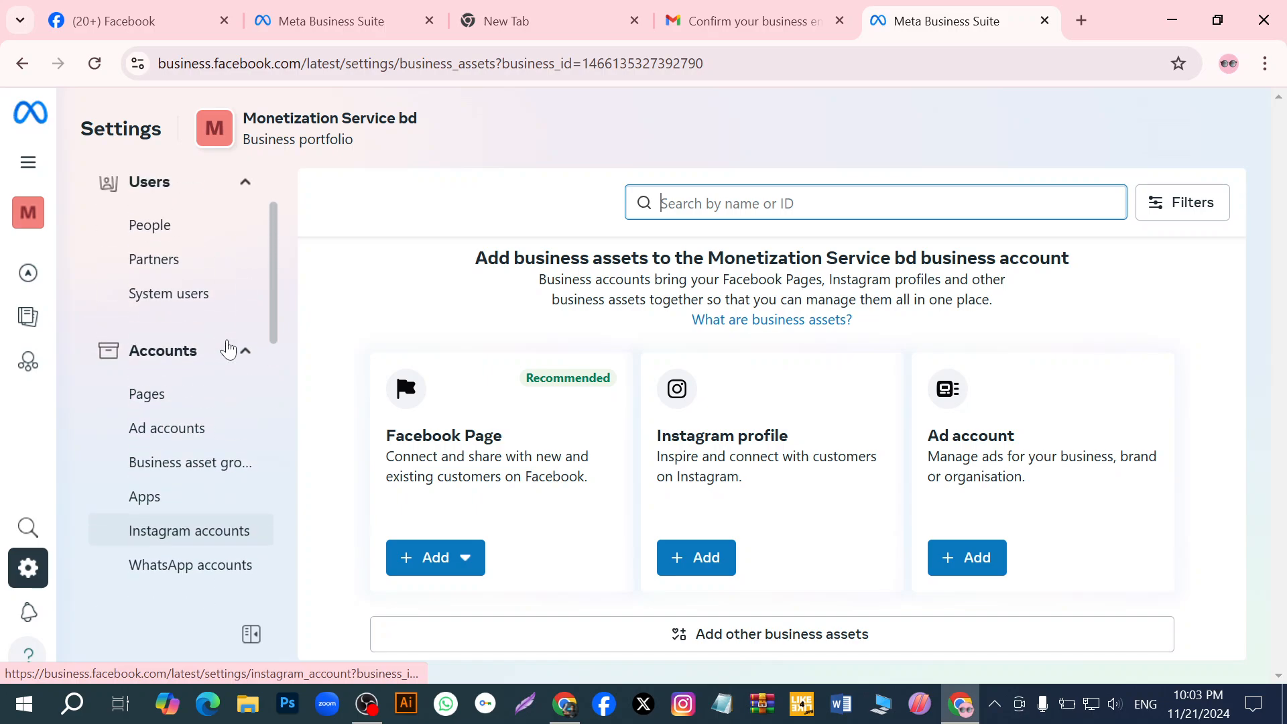
pyautogui.scroll(-2, 228, 349)
pyautogui.scroll(-2, 228, 349)
pyautogui.scroll(5, 228, 350)
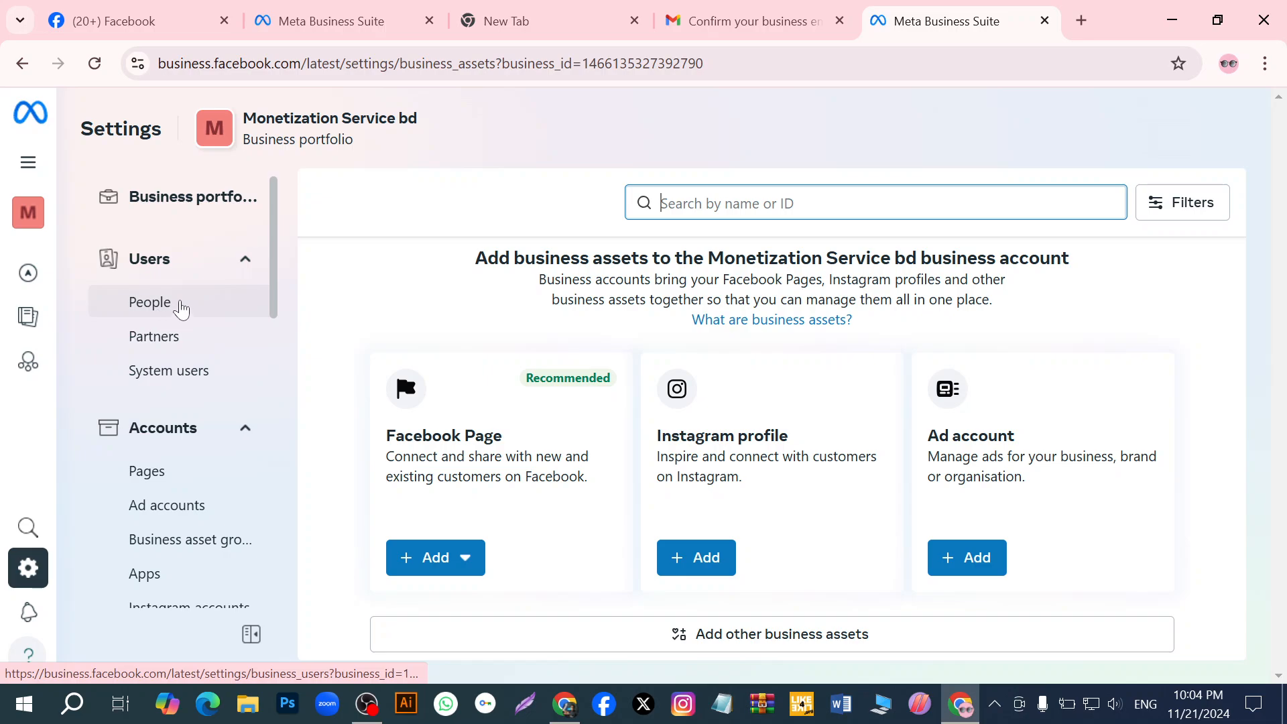
# - Return to the main portfolio settings with the People list and look over the Users and Accounts sections
pyautogui.moveTo(32, 274)
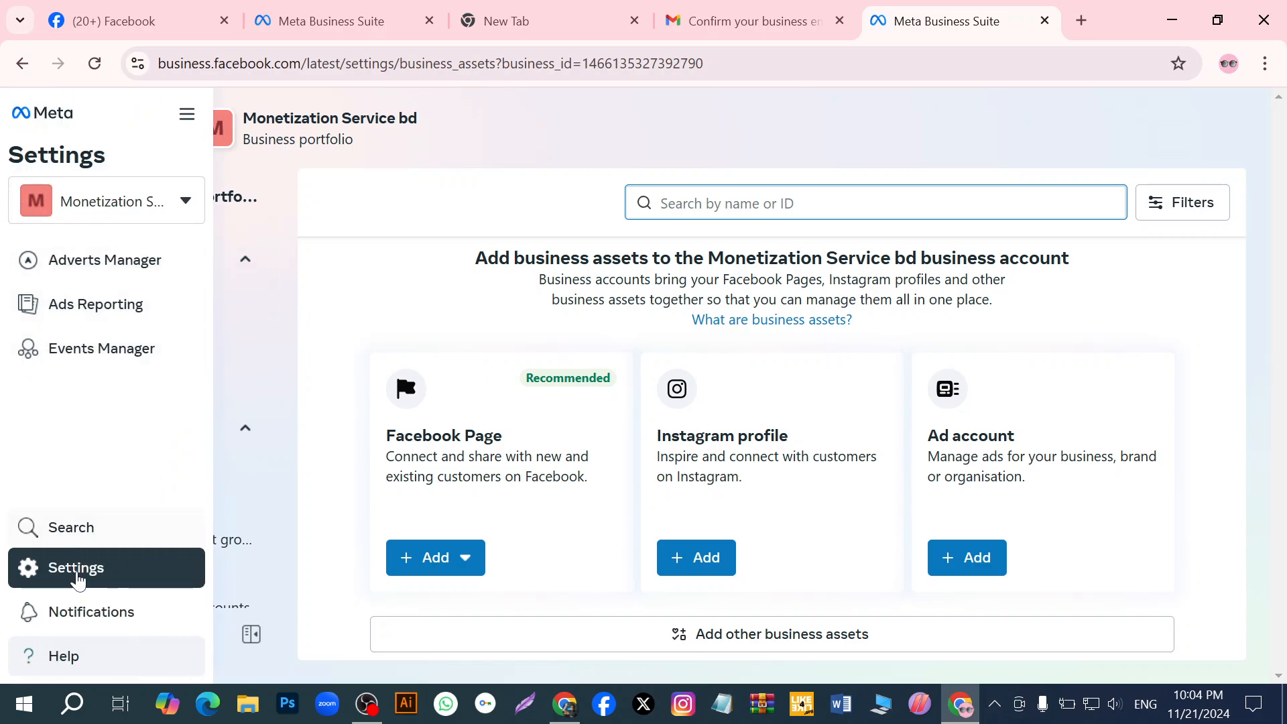
pyautogui.click(78, 575)
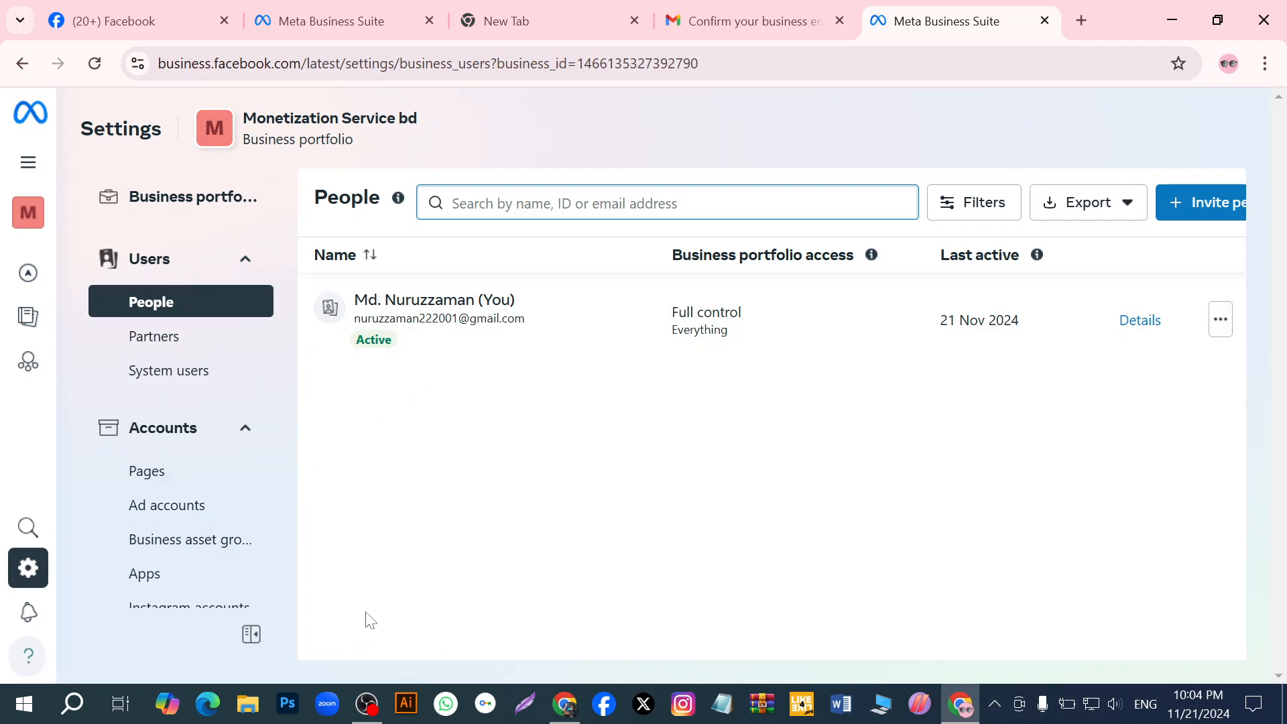
pyautogui.scroll(-2, 184, 567)
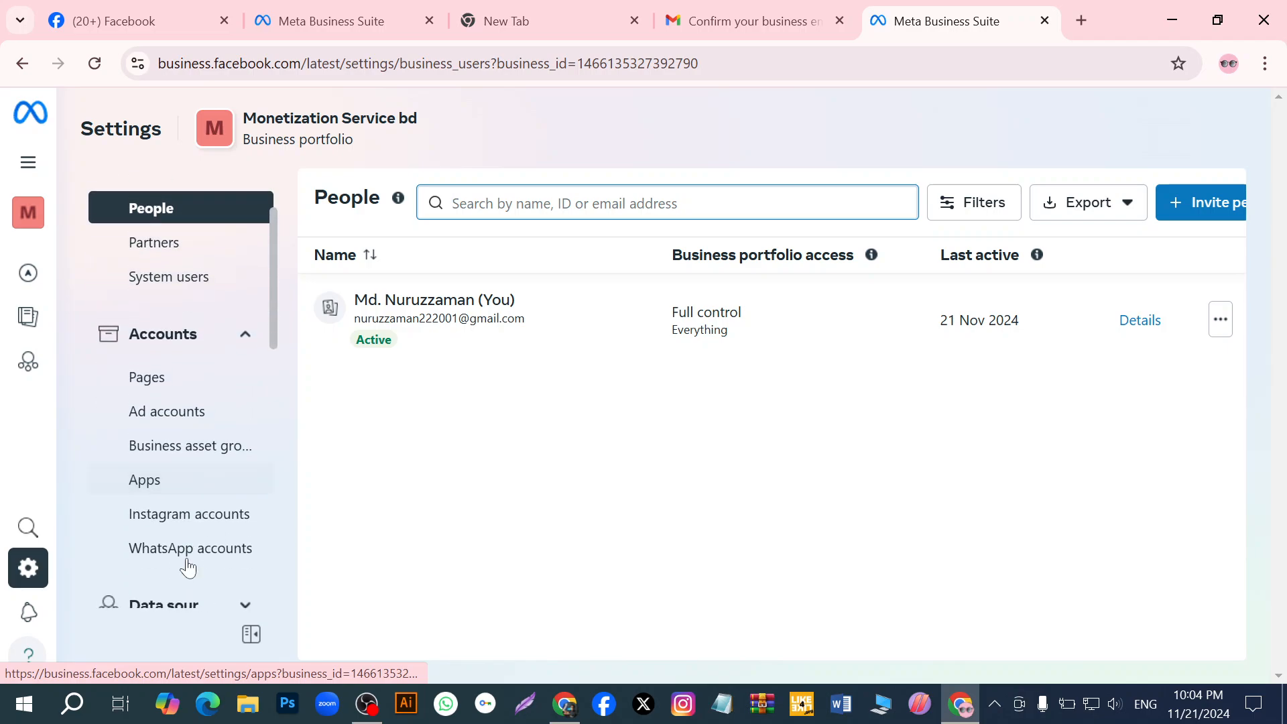
pyautogui.scroll(2, 121, 469)
pyautogui.scroll(-4, 178, 486)
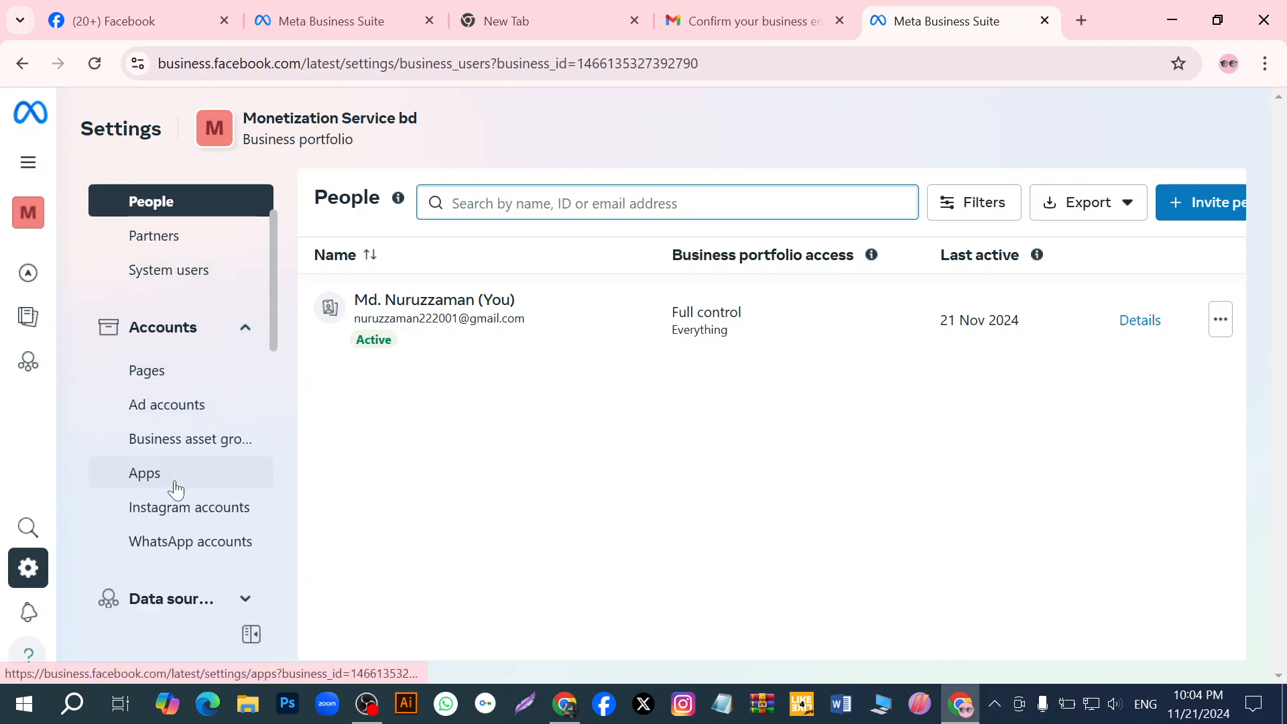
pyautogui.scroll(4, 214, 496)
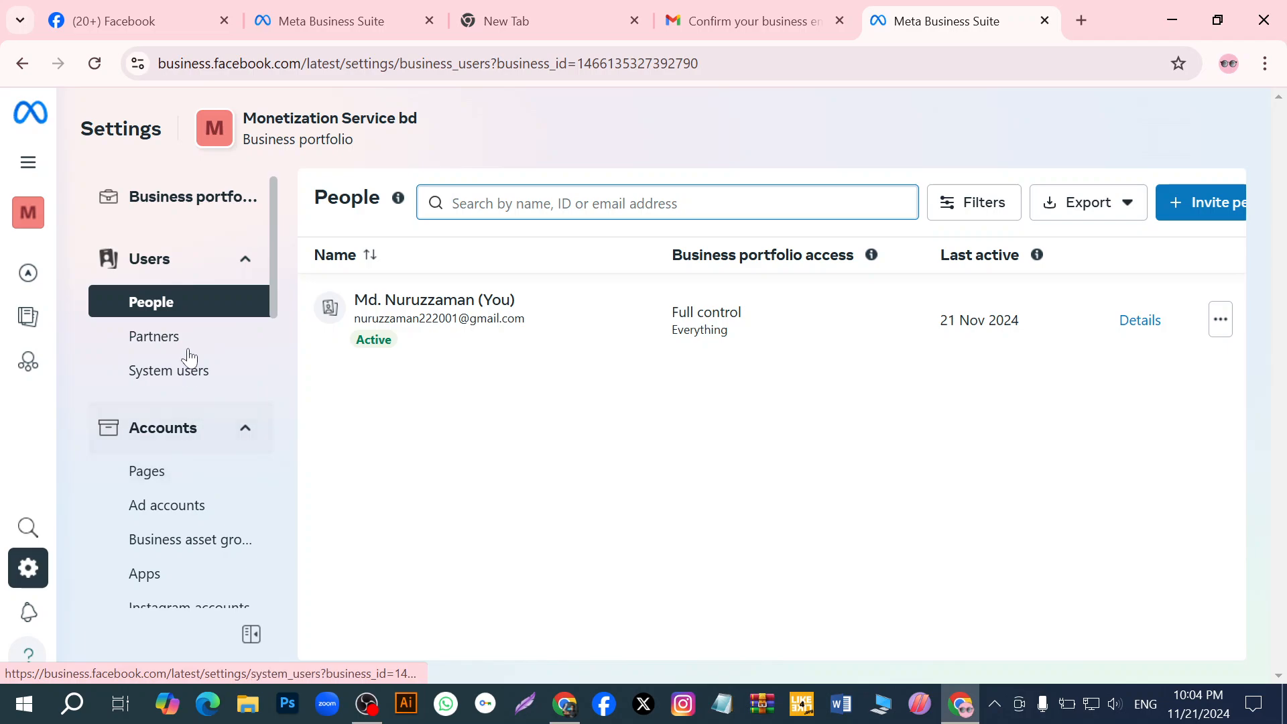
# - Start creating a new ad account in the portfolio's Ad accounts settings and enter its name
pyautogui.click(189, 516)
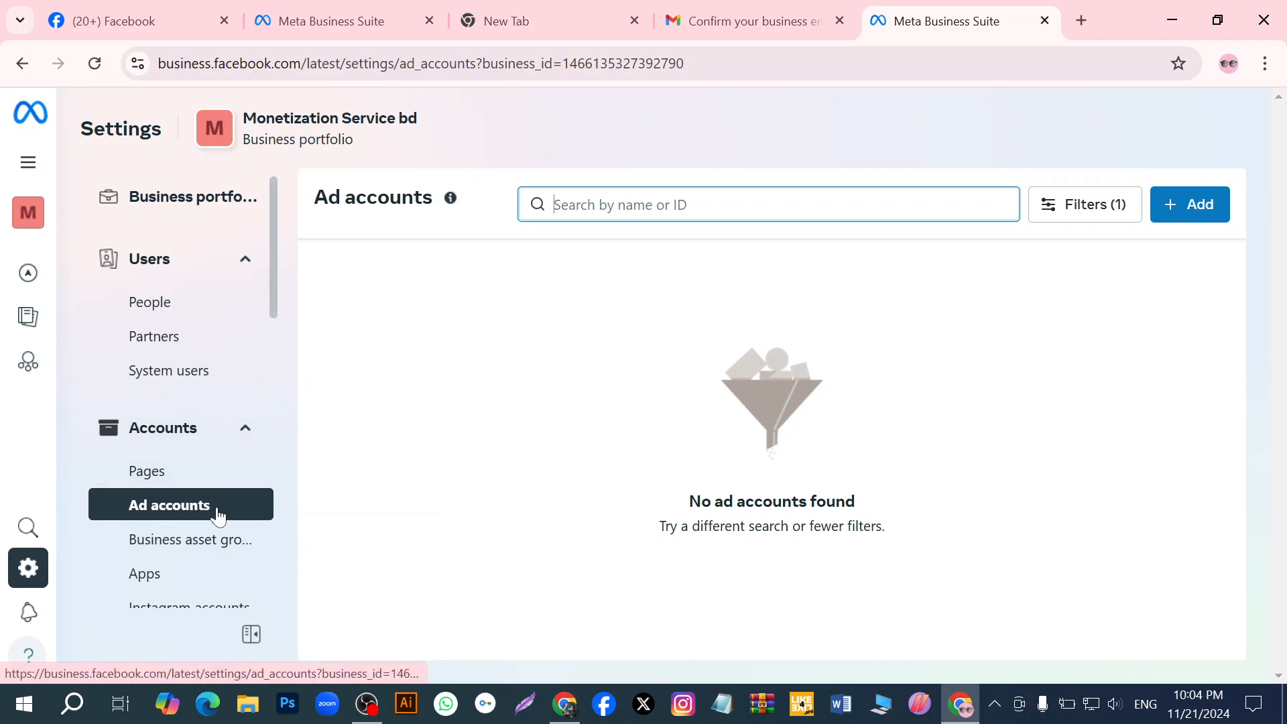
pyautogui.click(1177, 211)
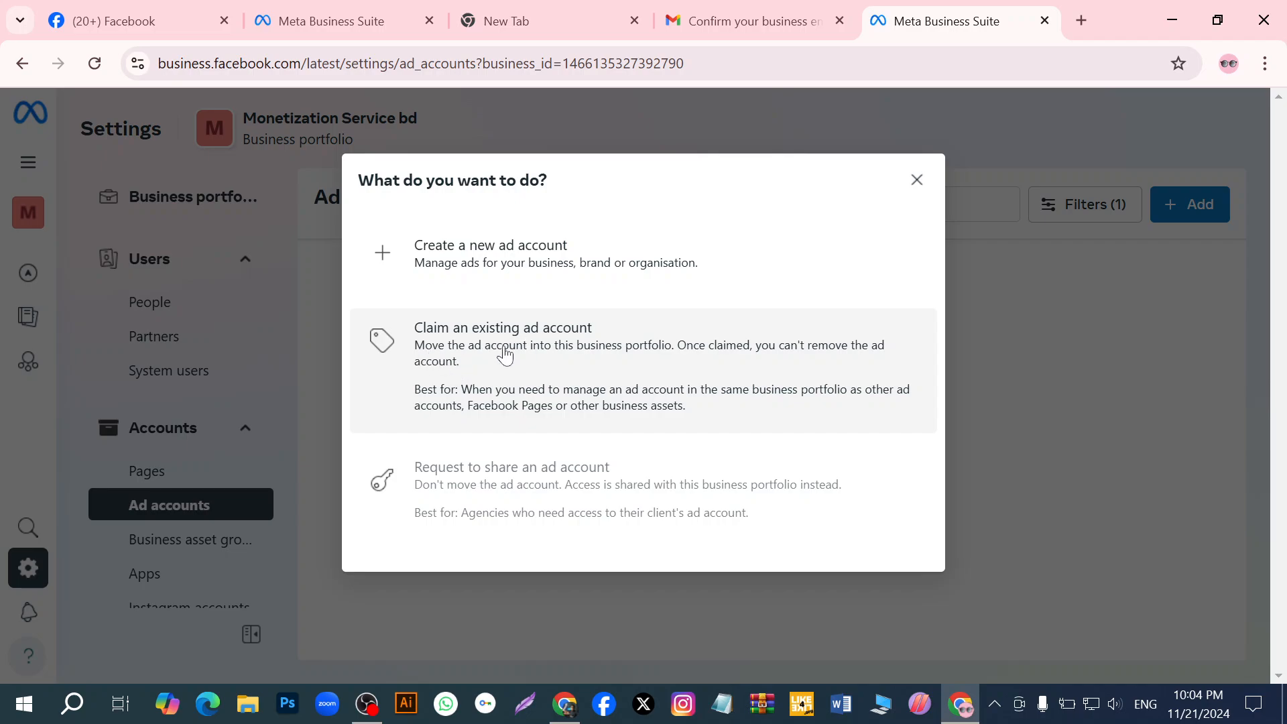
pyautogui.moveTo(505, 480)
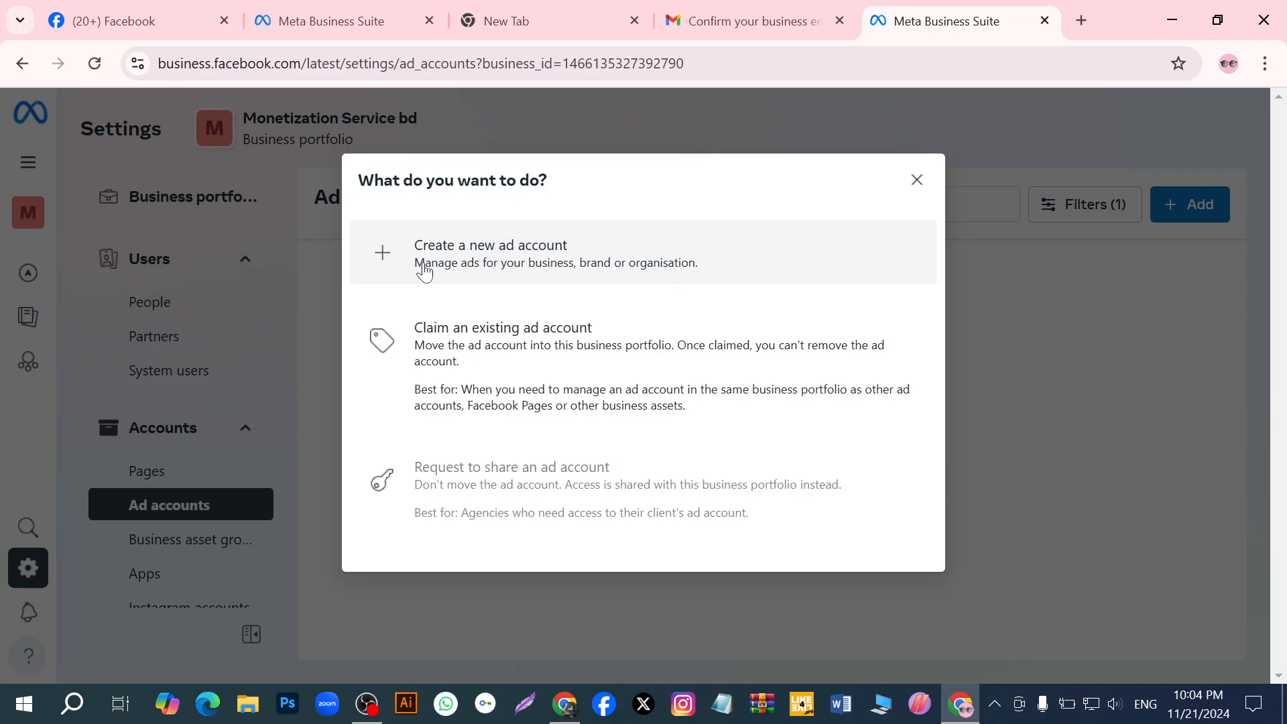
pyautogui.click(424, 270)
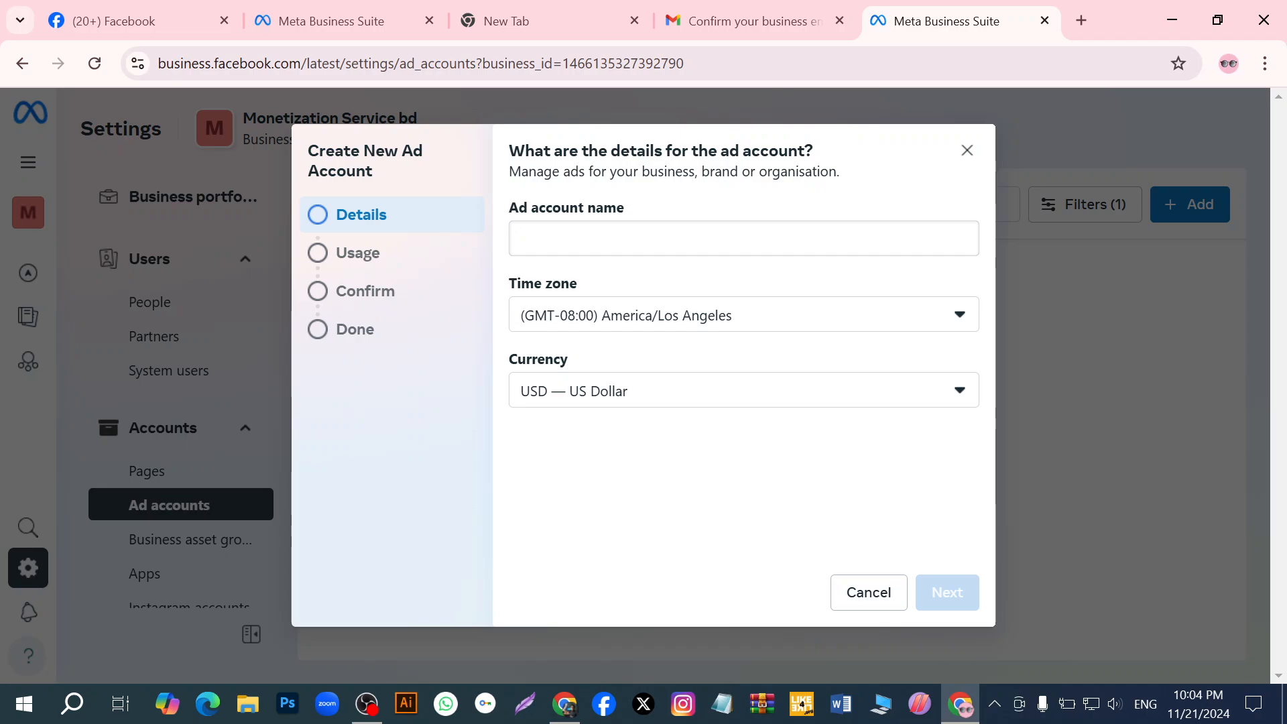
pyautogui.click(603, 238)
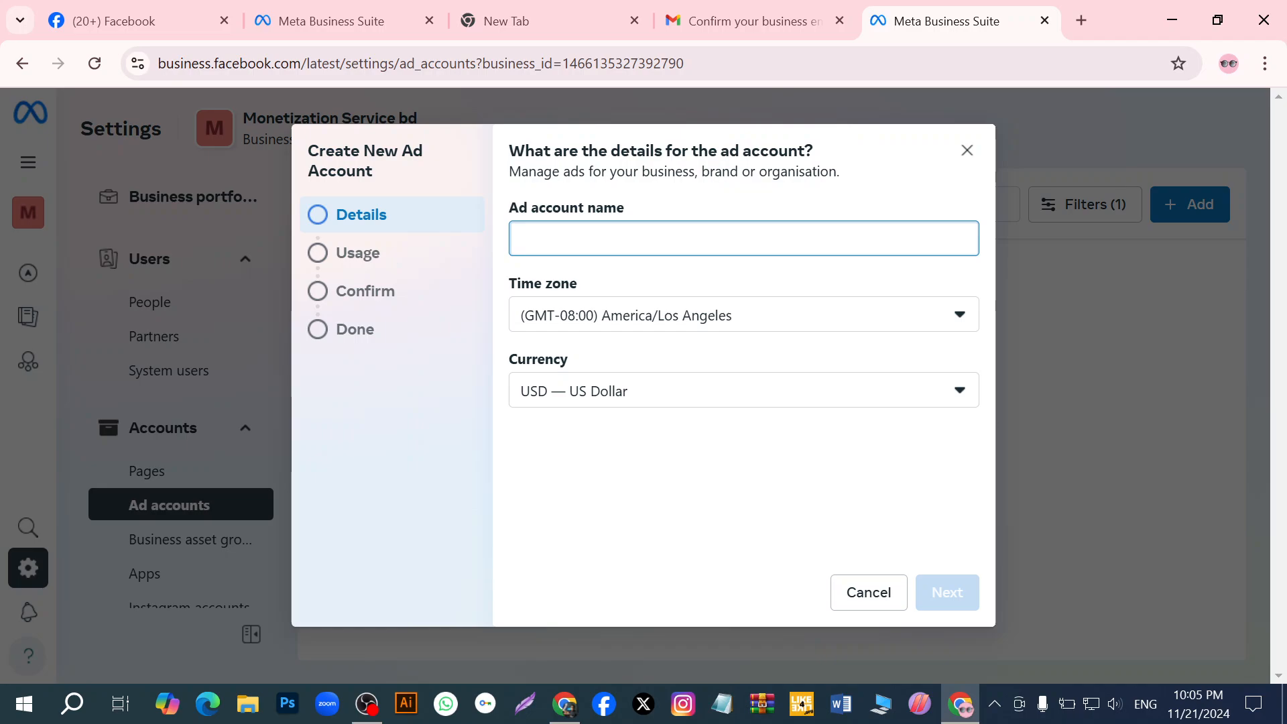
pyautogui.write('m')
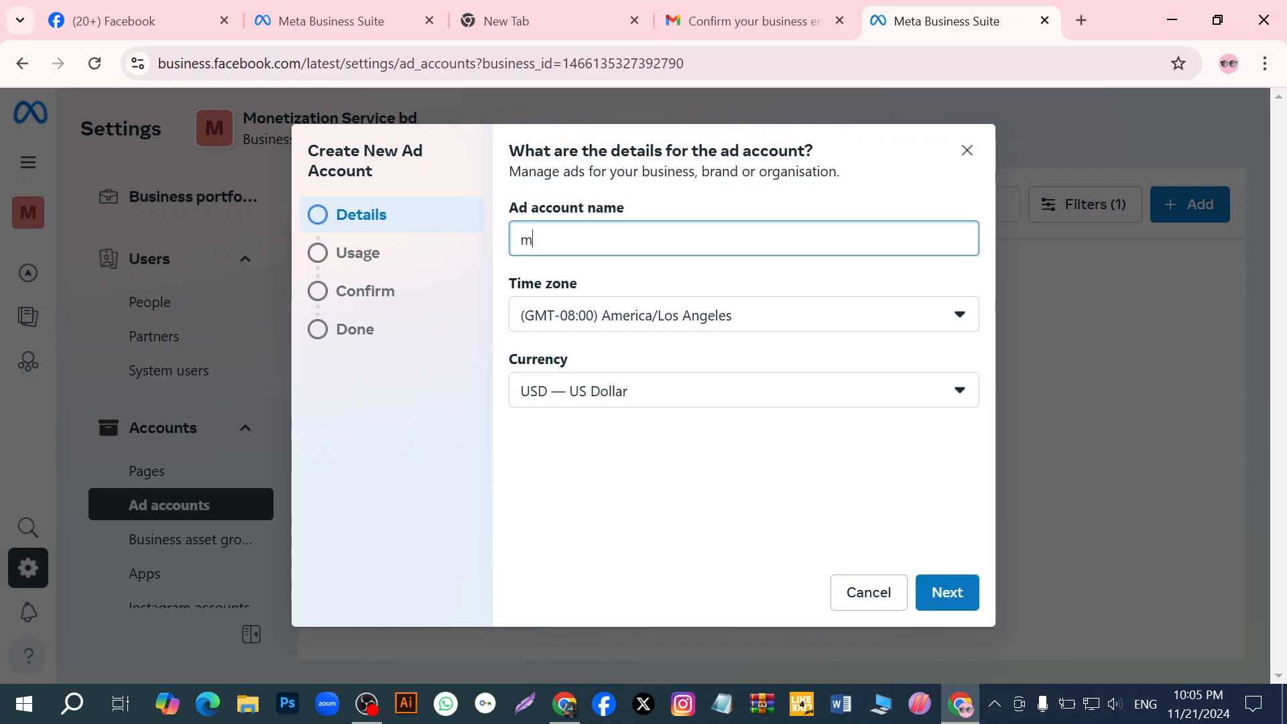
pyautogui.press('BackSpace')
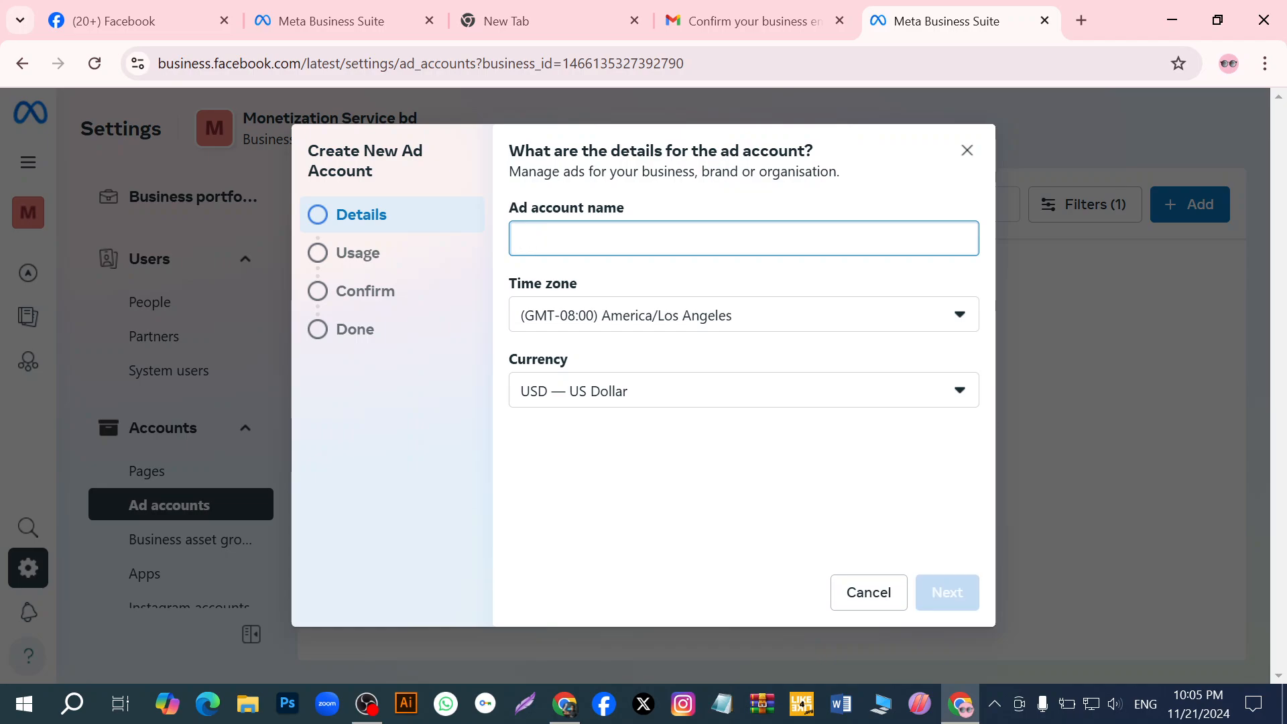
pyautogui.write('Mamun bd')
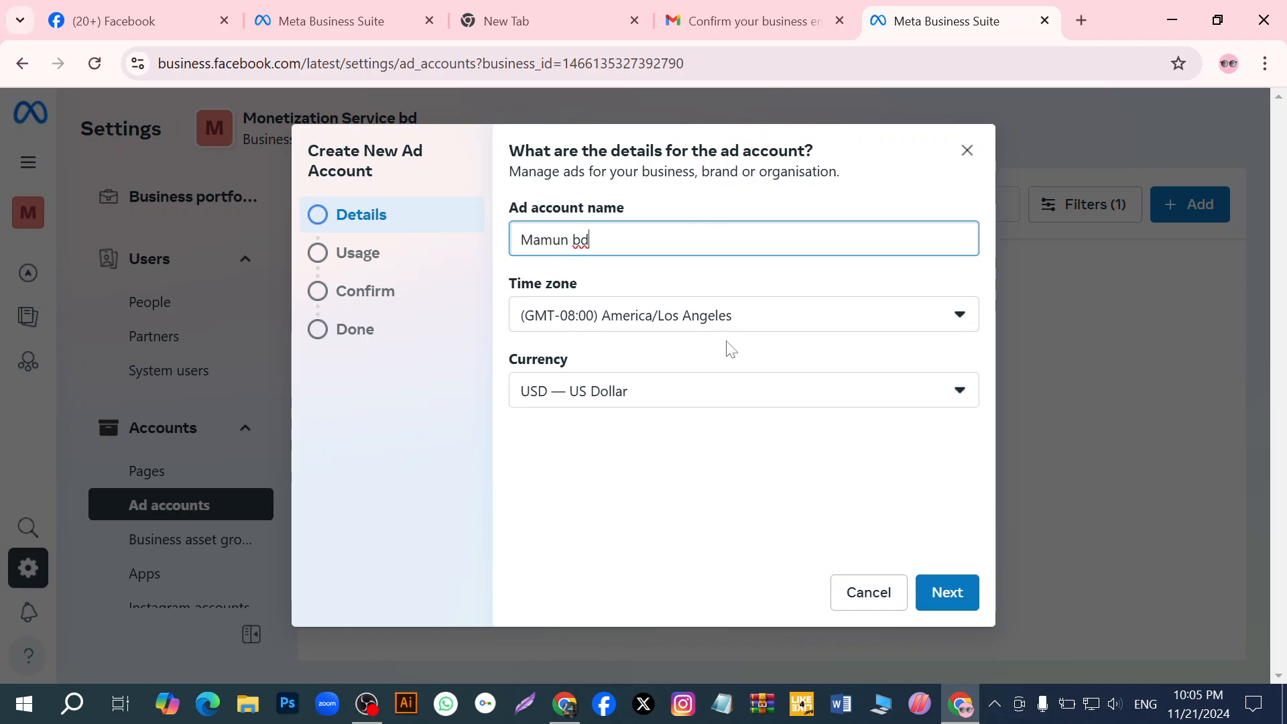
# - Set the ad account's time zone to (GMT+06:00) Asia/Dhaka, keep US Dollar as its currency, and continue to the usage question
pyautogui.click(950, 327)
pyautogui.click(950, 327)
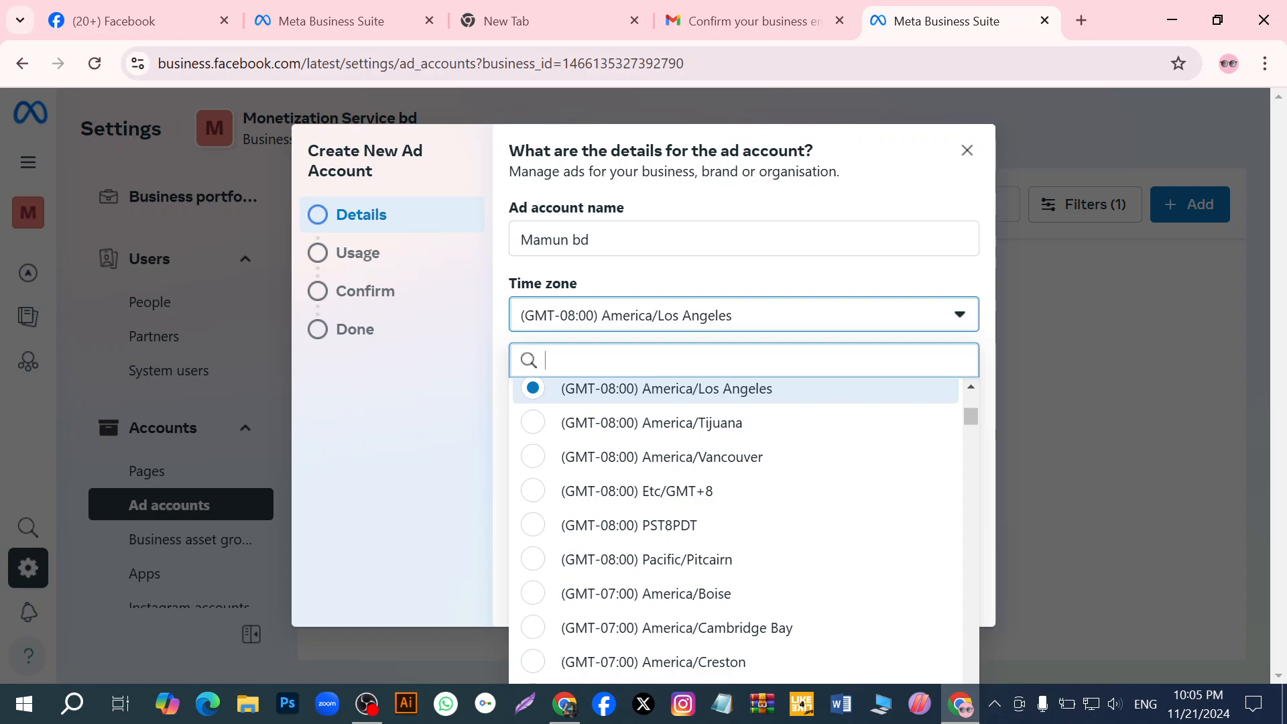
pyautogui.write('d')
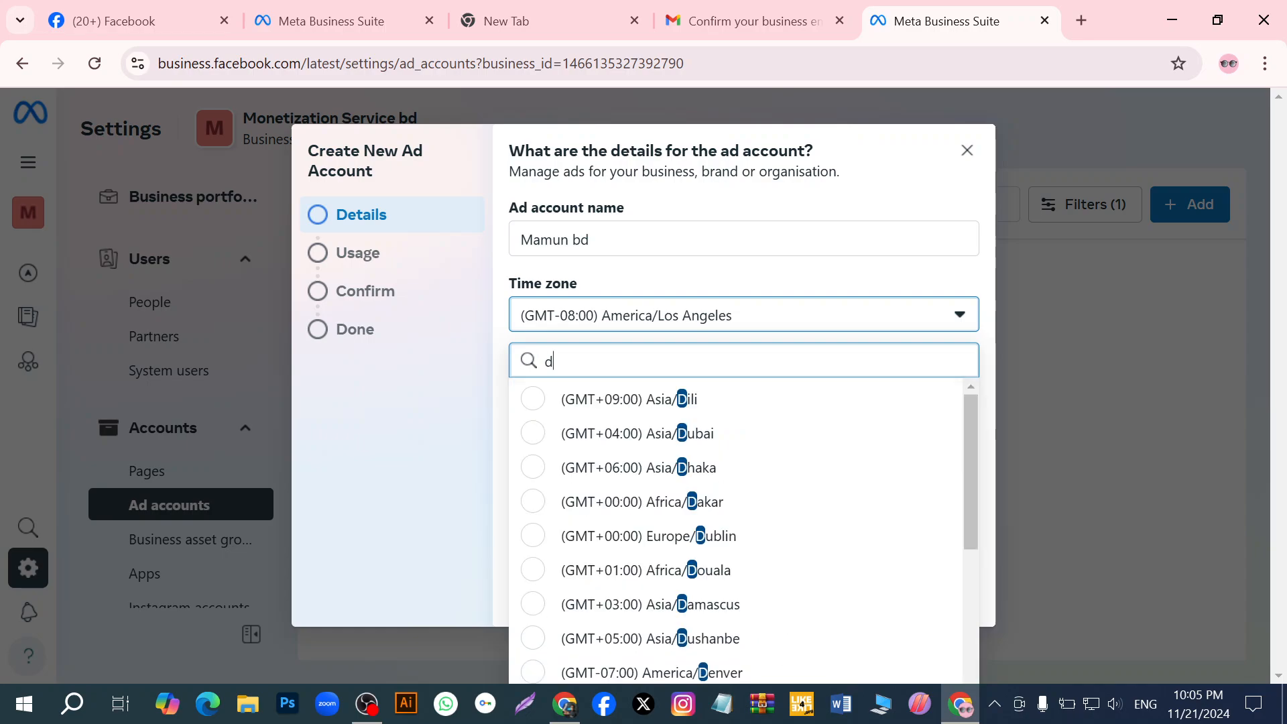
pyautogui.write('h')
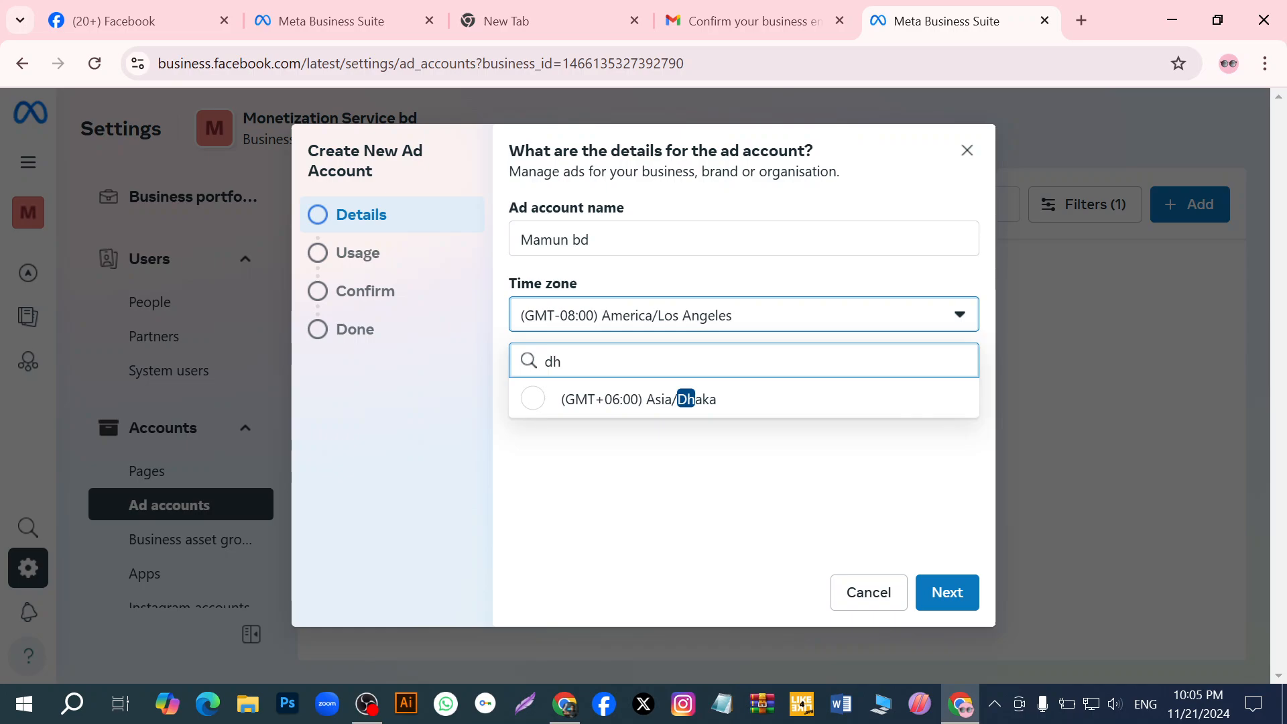
pyautogui.click(529, 401)
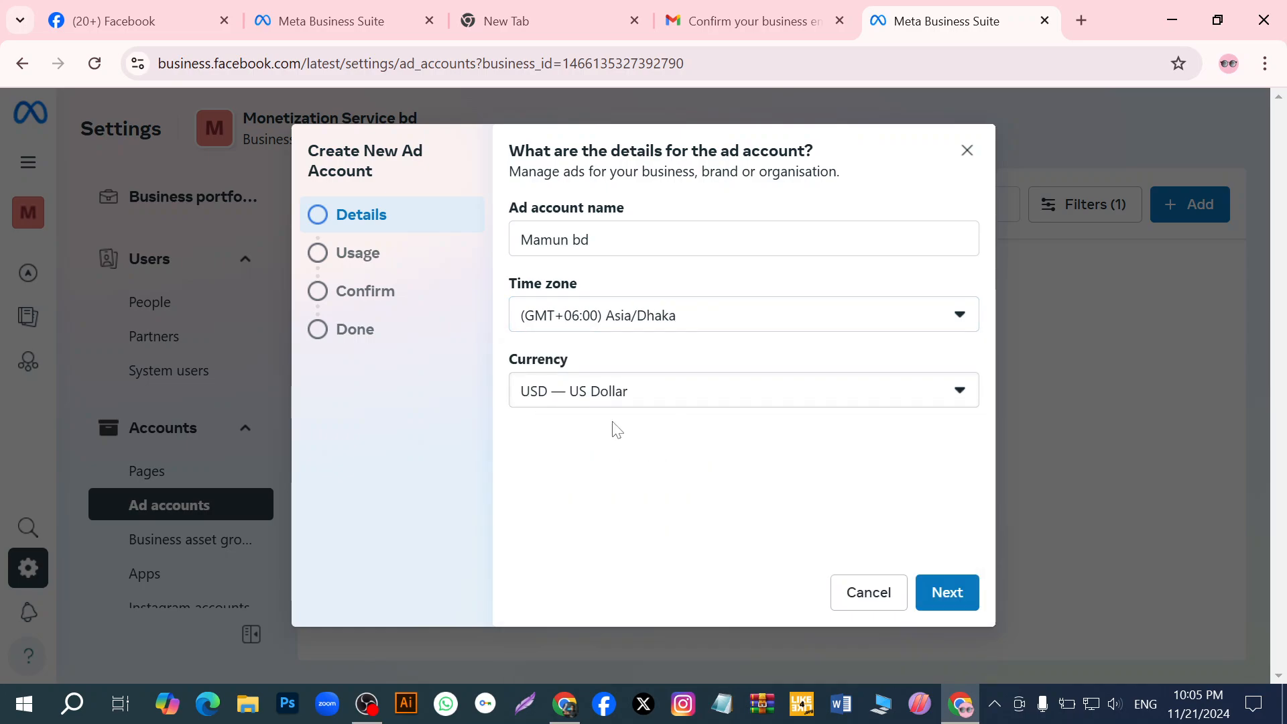
pyautogui.click(959, 391)
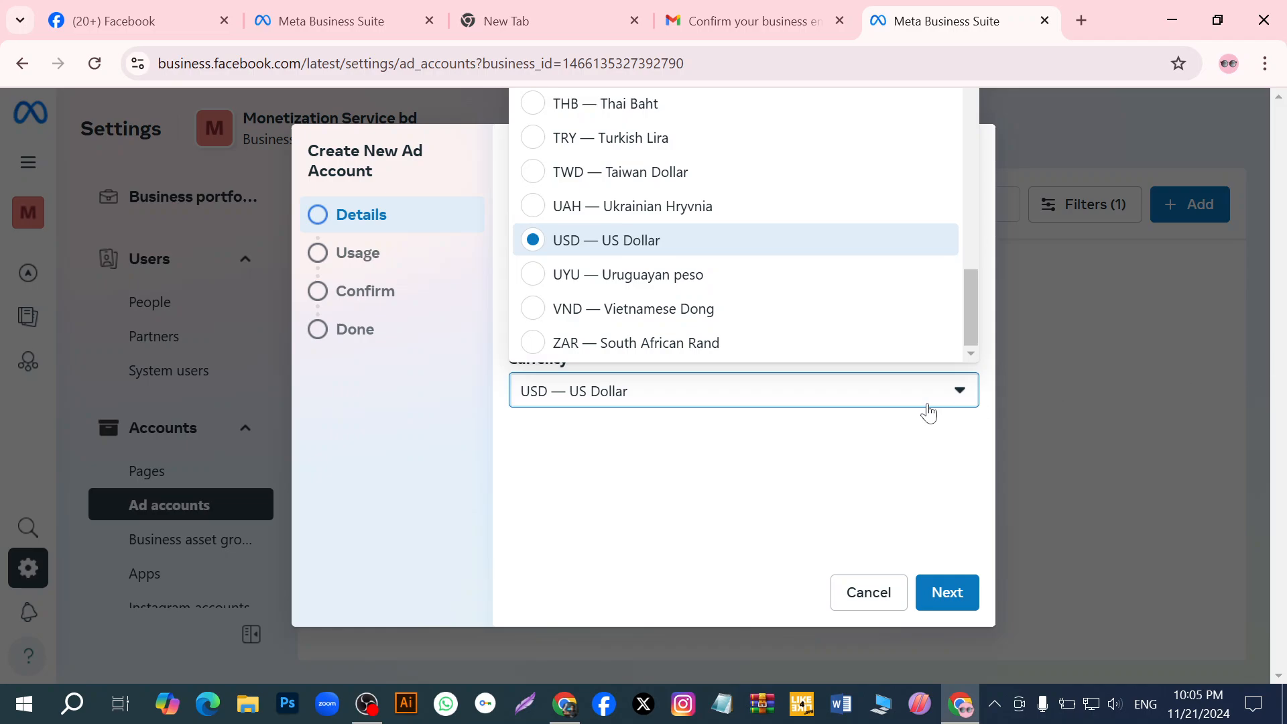
pyautogui.click(907, 460)
pyautogui.click(954, 601)
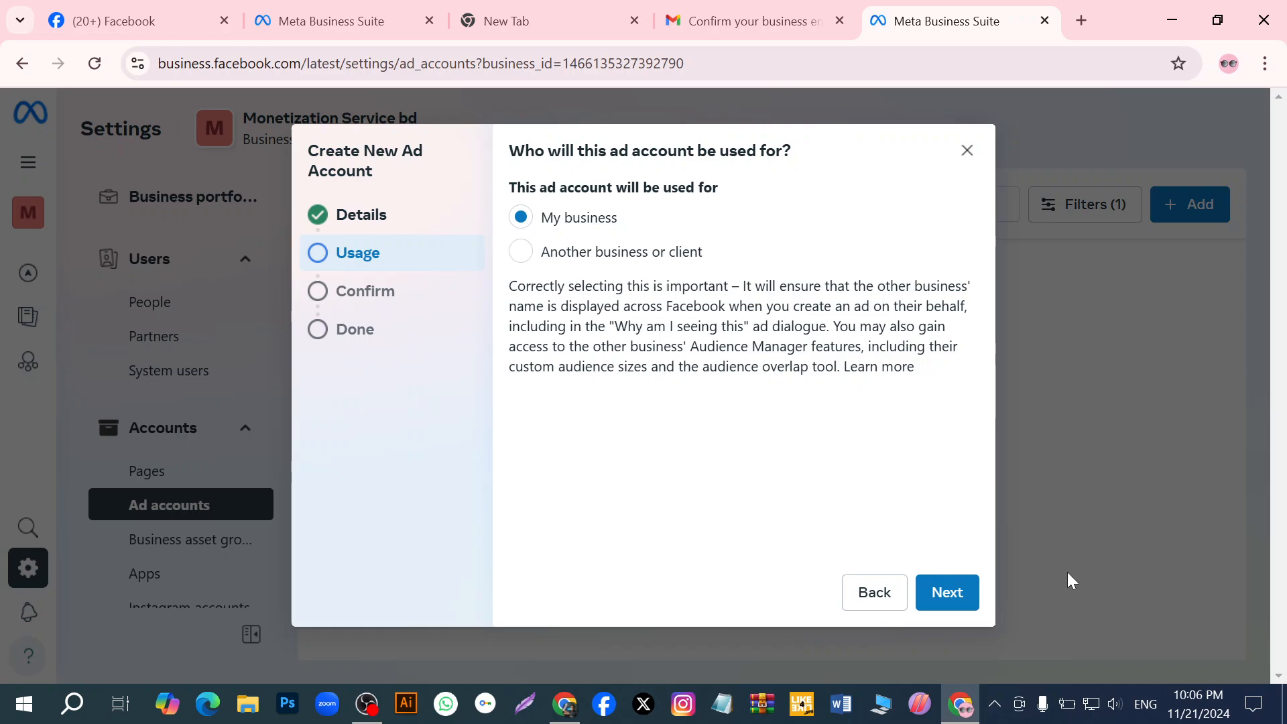
pyautogui.click(373, 691)
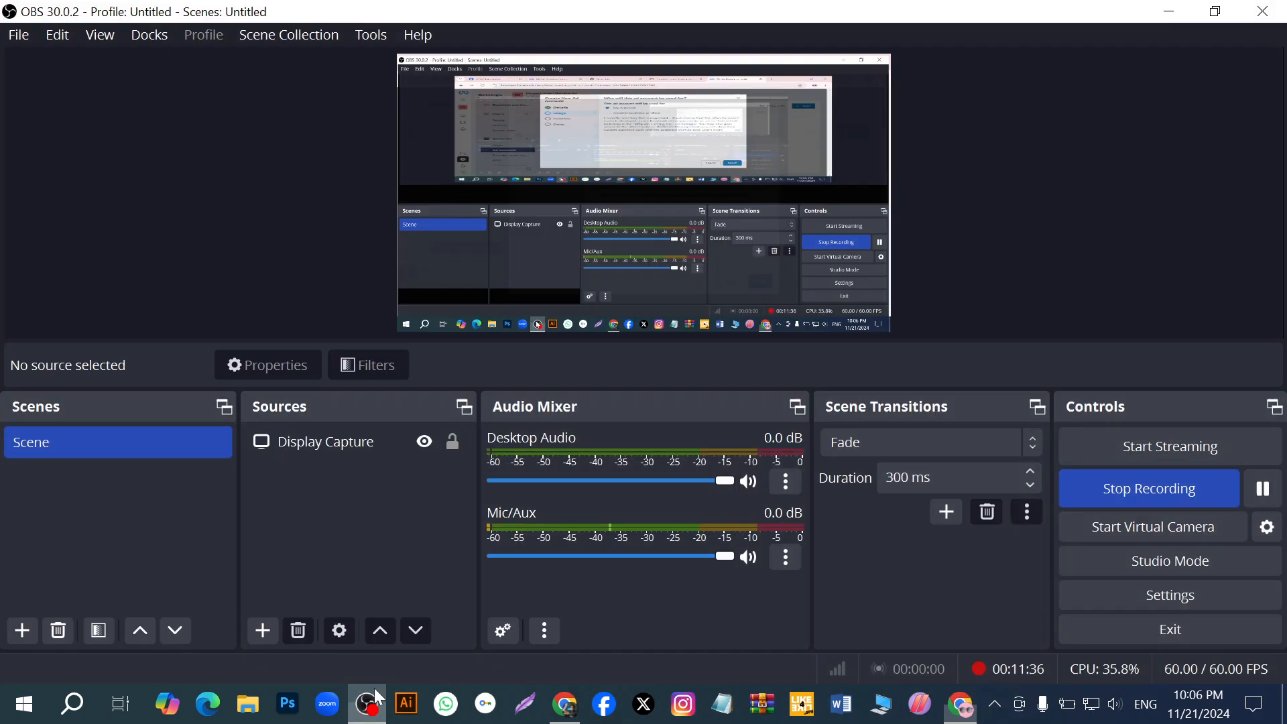
pyautogui.click(1262, 489)
pyautogui.click(1263, 488)
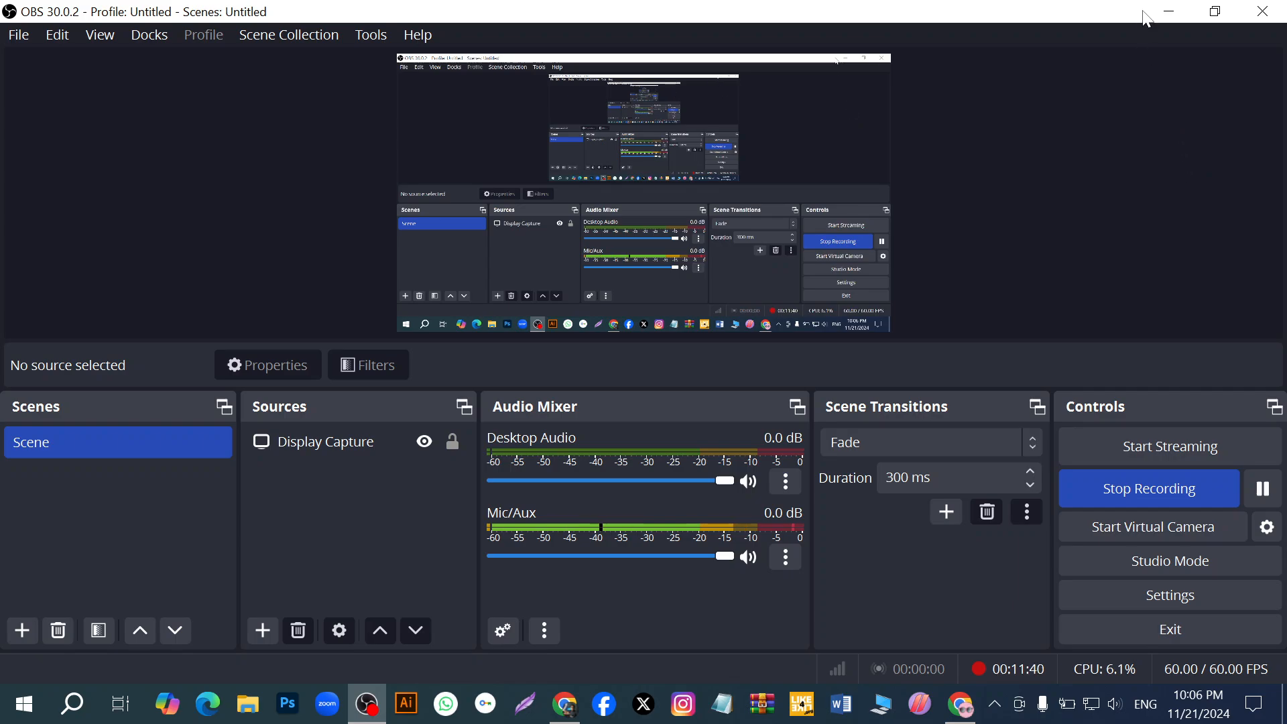
pyautogui.click(1168, 12)
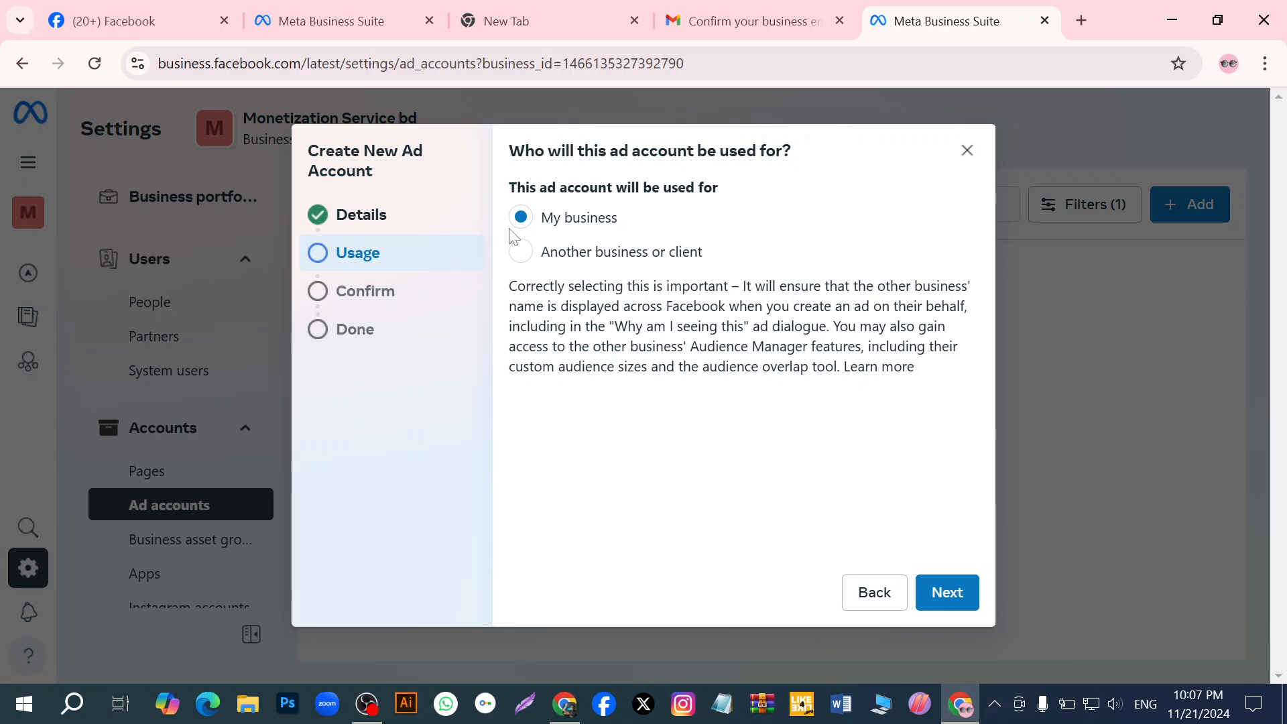
# - Keep My business as the ad account's usage, agree to the Meta terms and advertising policies, and create the ad account
pyautogui.click(960, 592)
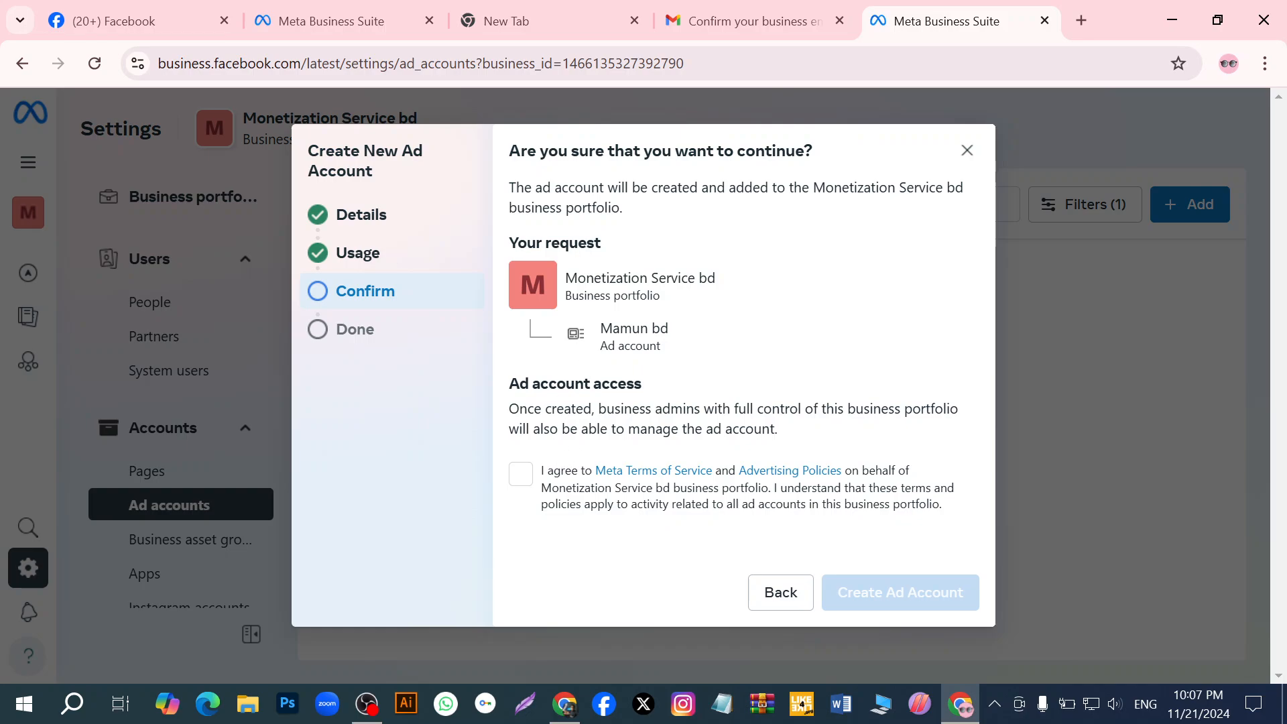
pyautogui.click(519, 478)
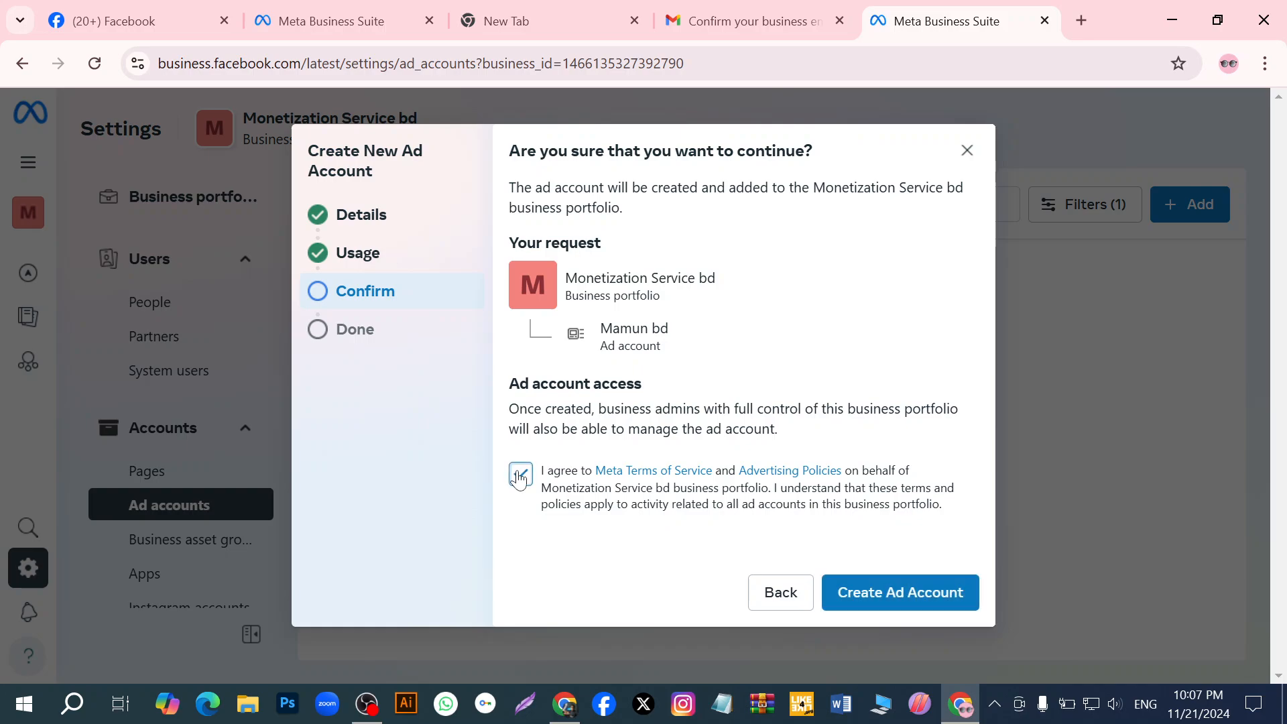
pyautogui.click(898, 603)
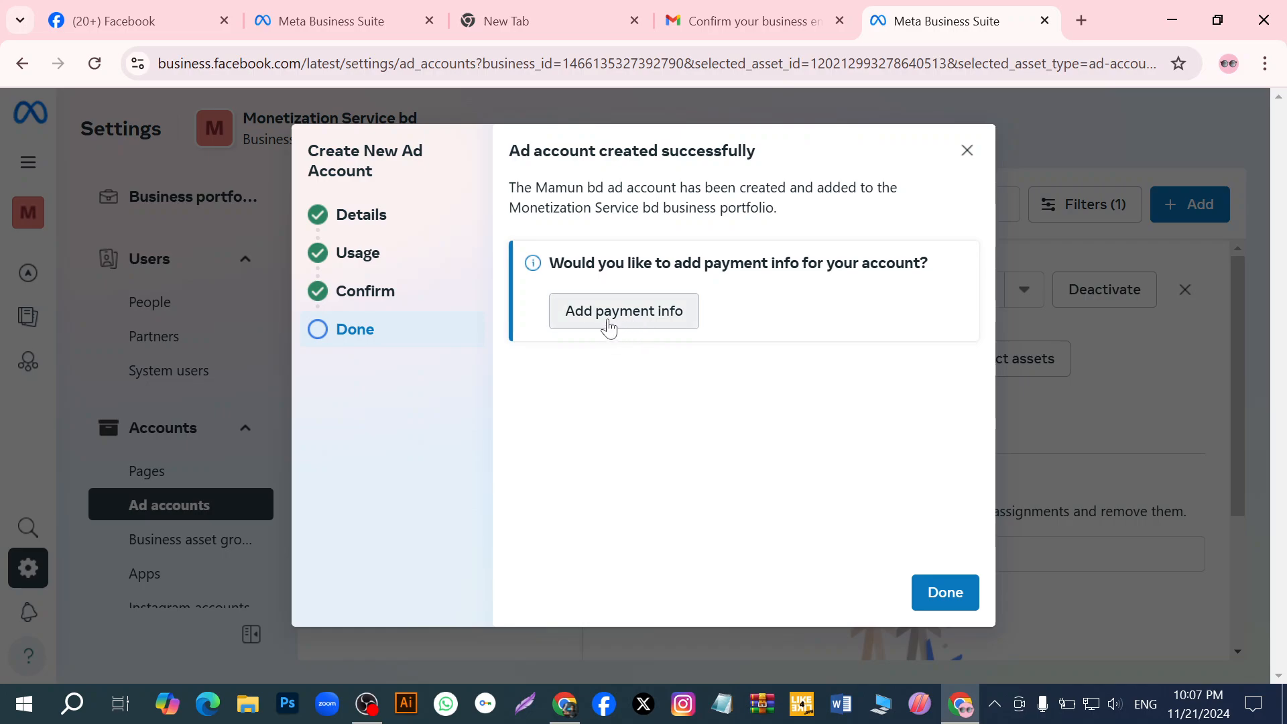
# - Go through adding payment information with Bangladesh, US Dollar, a debit or credit card and an ad credit, leaving the card details form unsaved
pyautogui.click(661, 325)
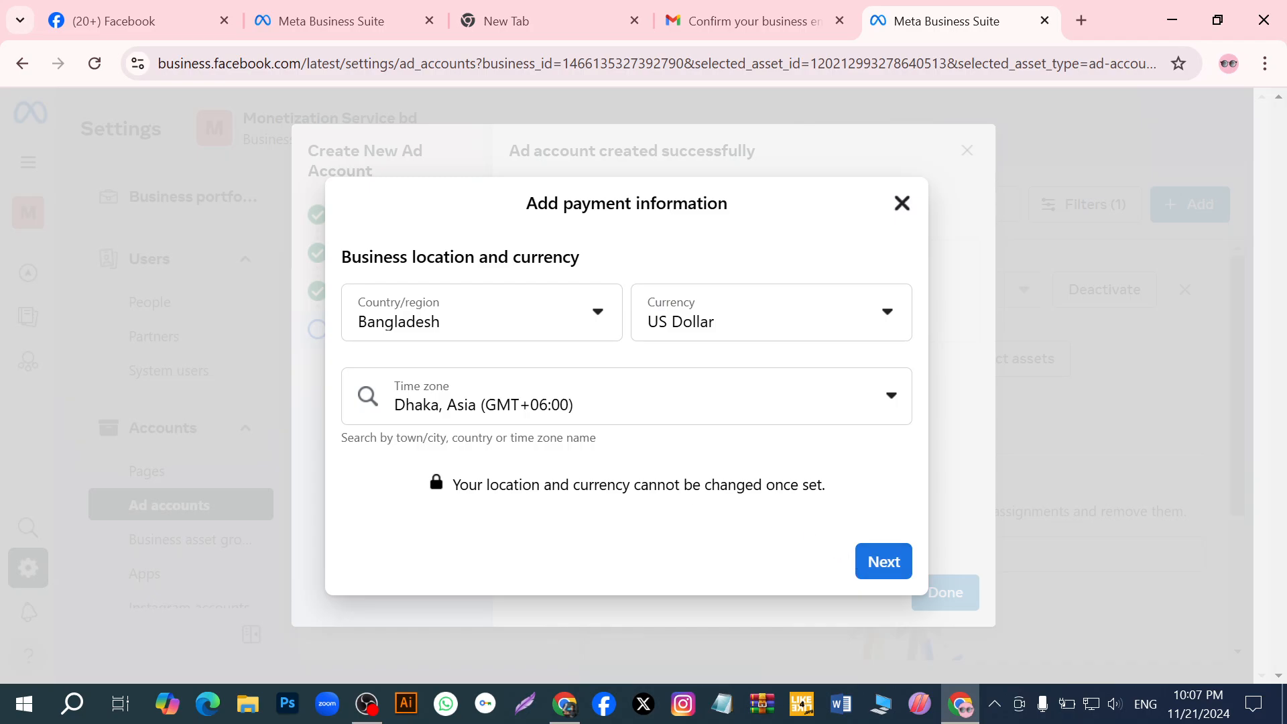
pyautogui.click(885, 563)
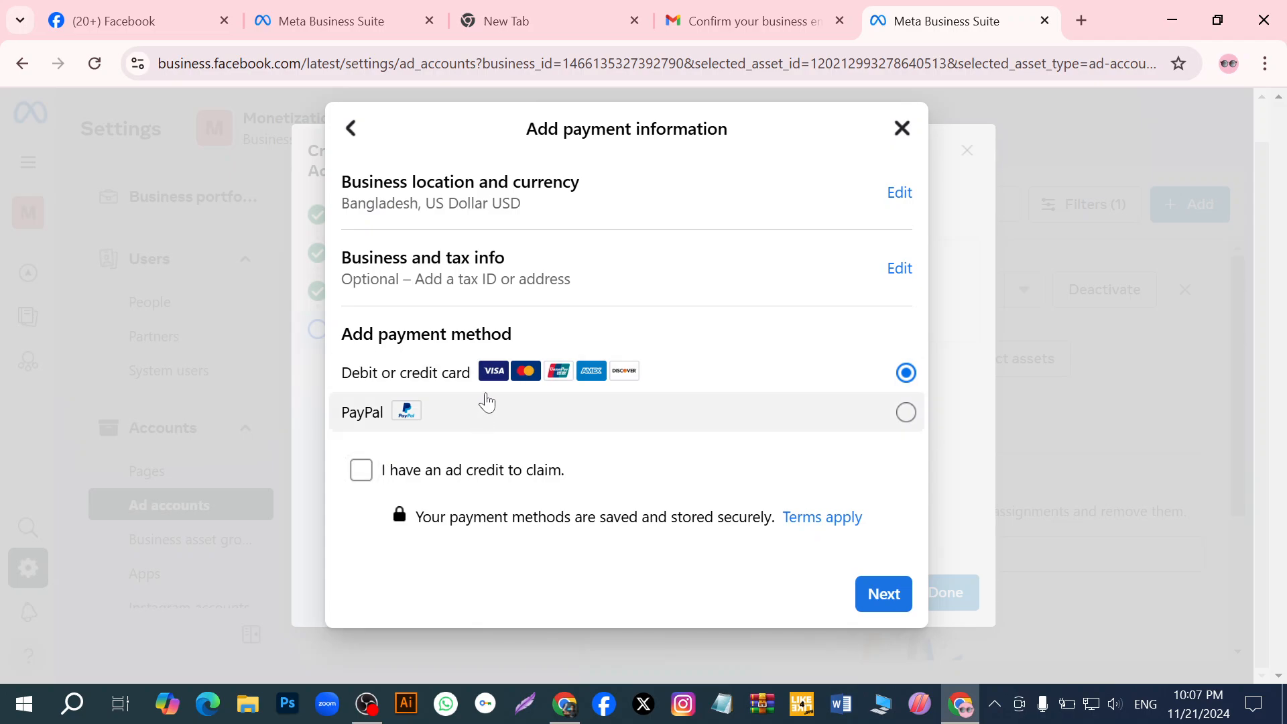
pyautogui.click(360, 471)
pyautogui.scroll(-2, 494, 482)
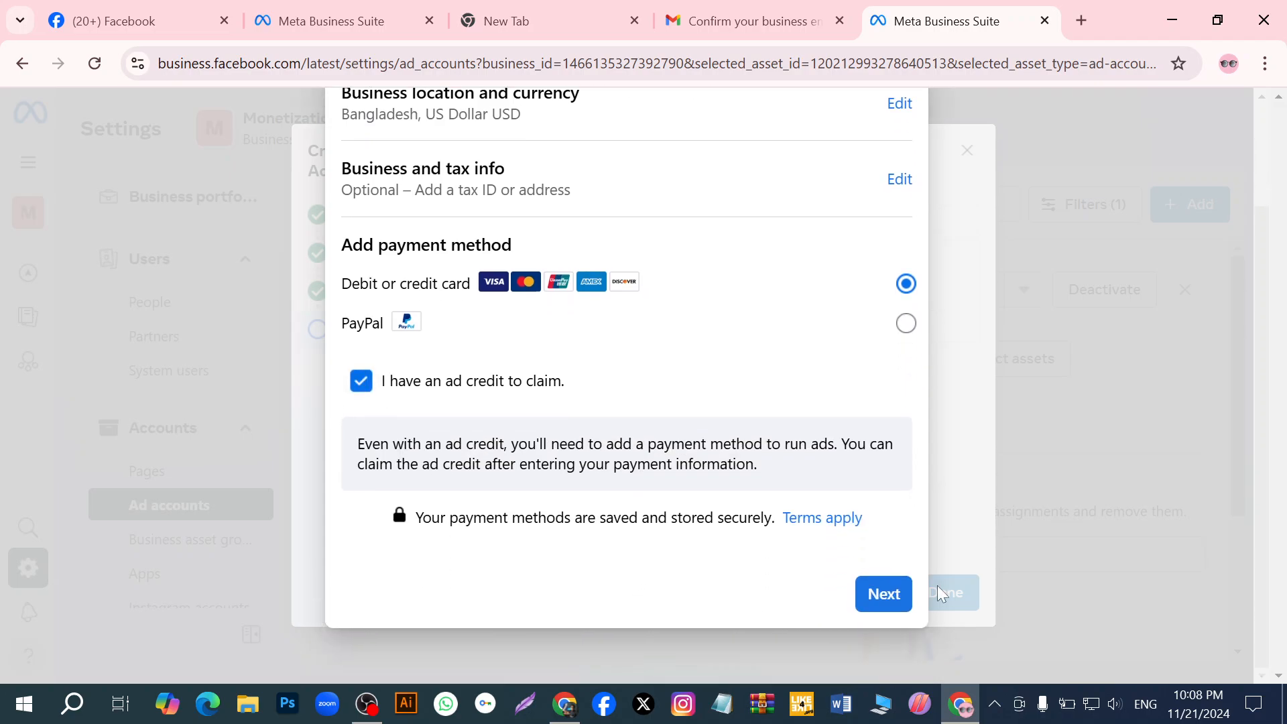
pyautogui.click(879, 598)
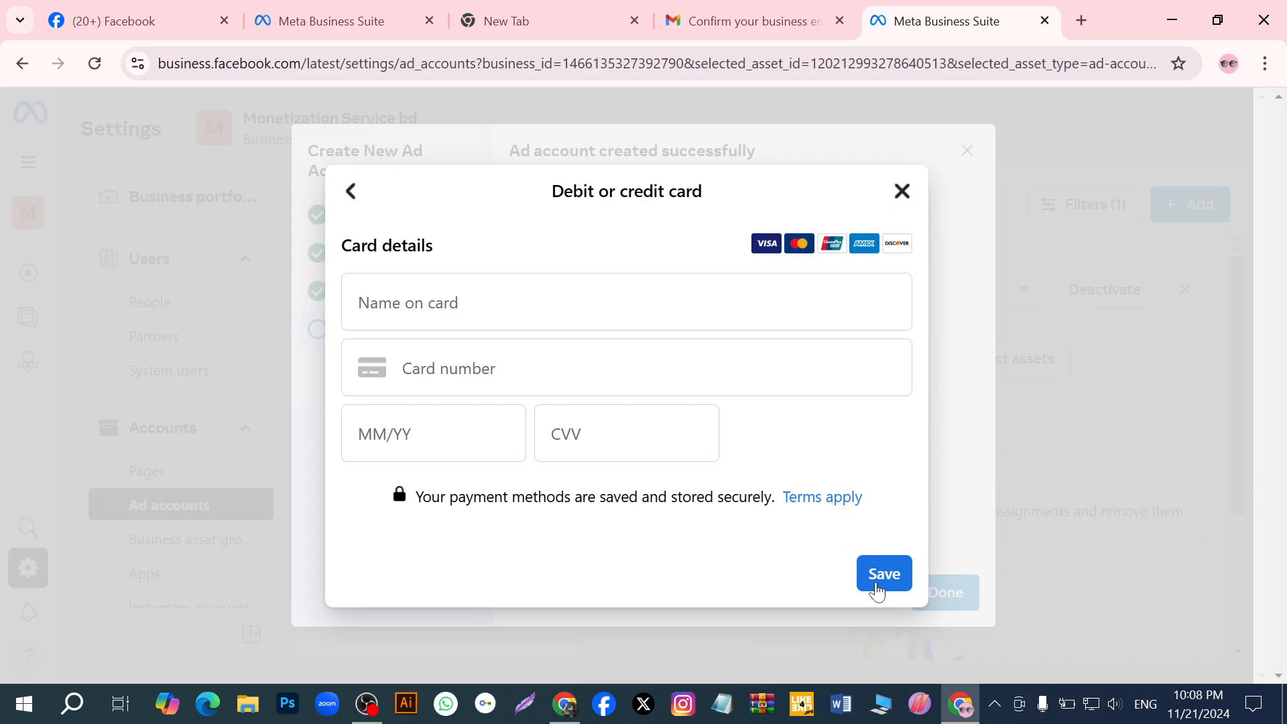
pyautogui.click(901, 192)
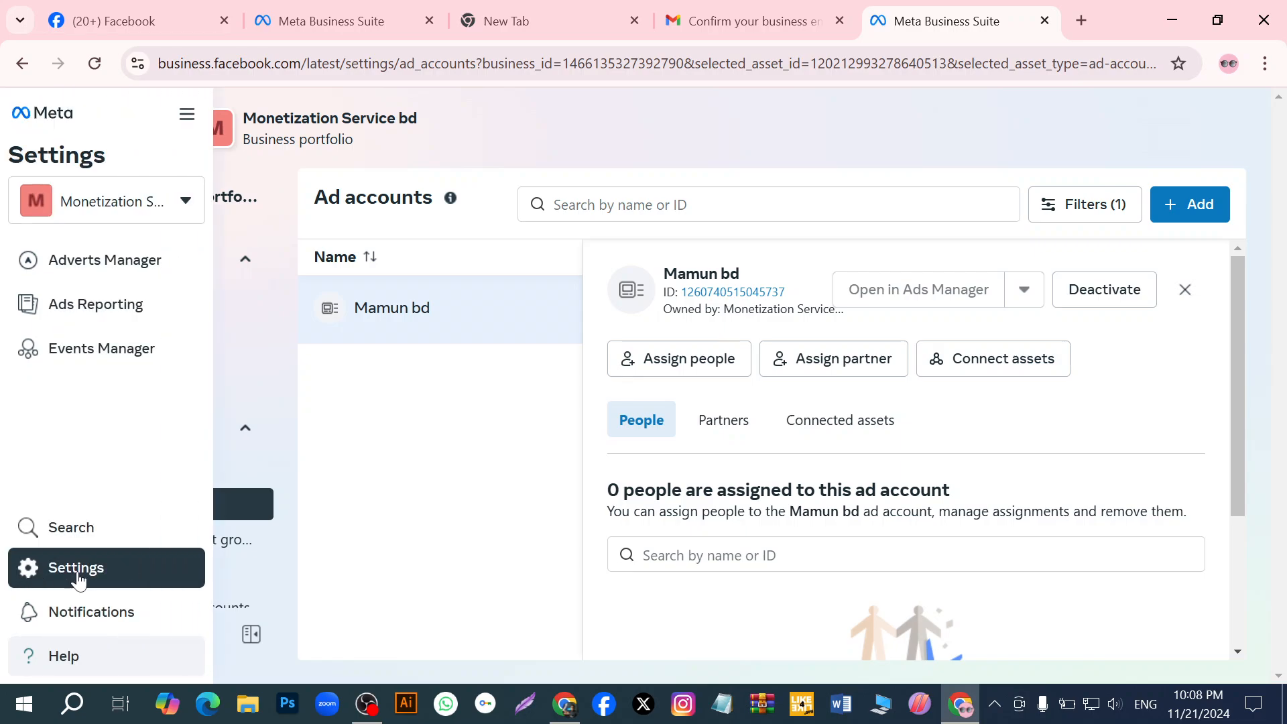
# - Open the portfolio's Billing & payments page from the settings and start the tour on managing billing for multiple accounts
pyautogui.click(28, 571)
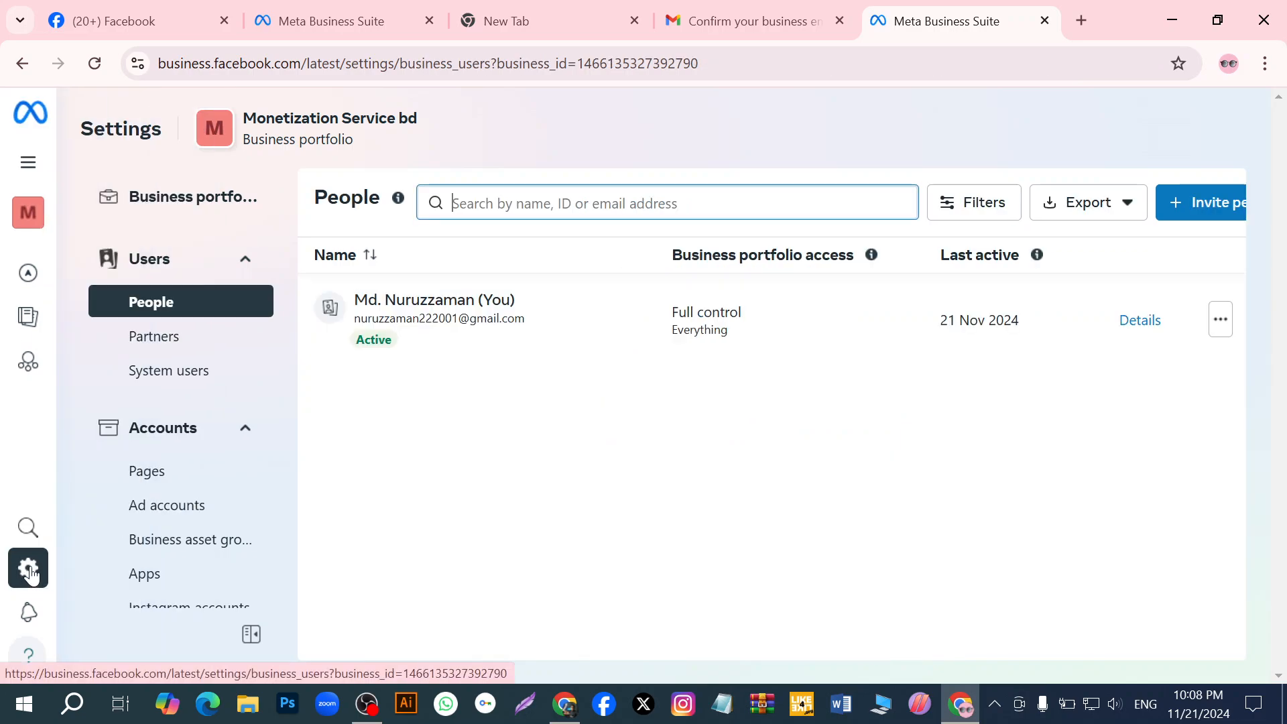
pyautogui.scroll(-8, 116, 526)
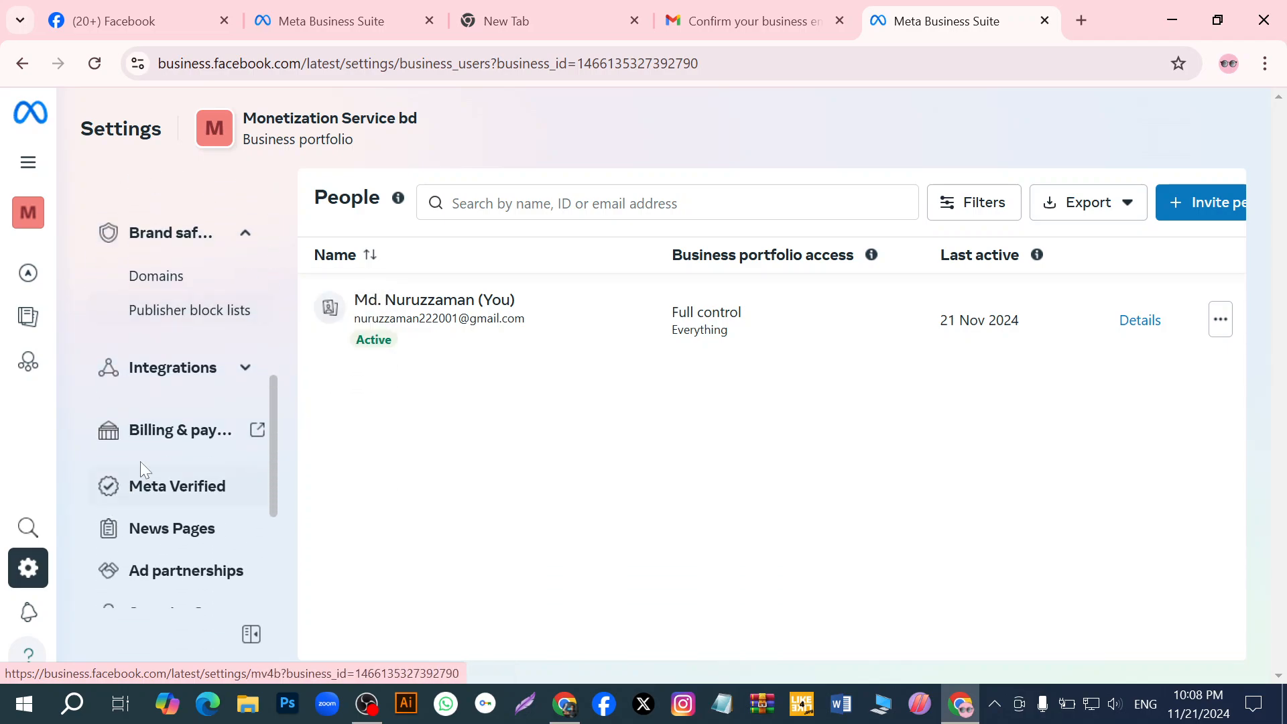
pyautogui.click(158, 427)
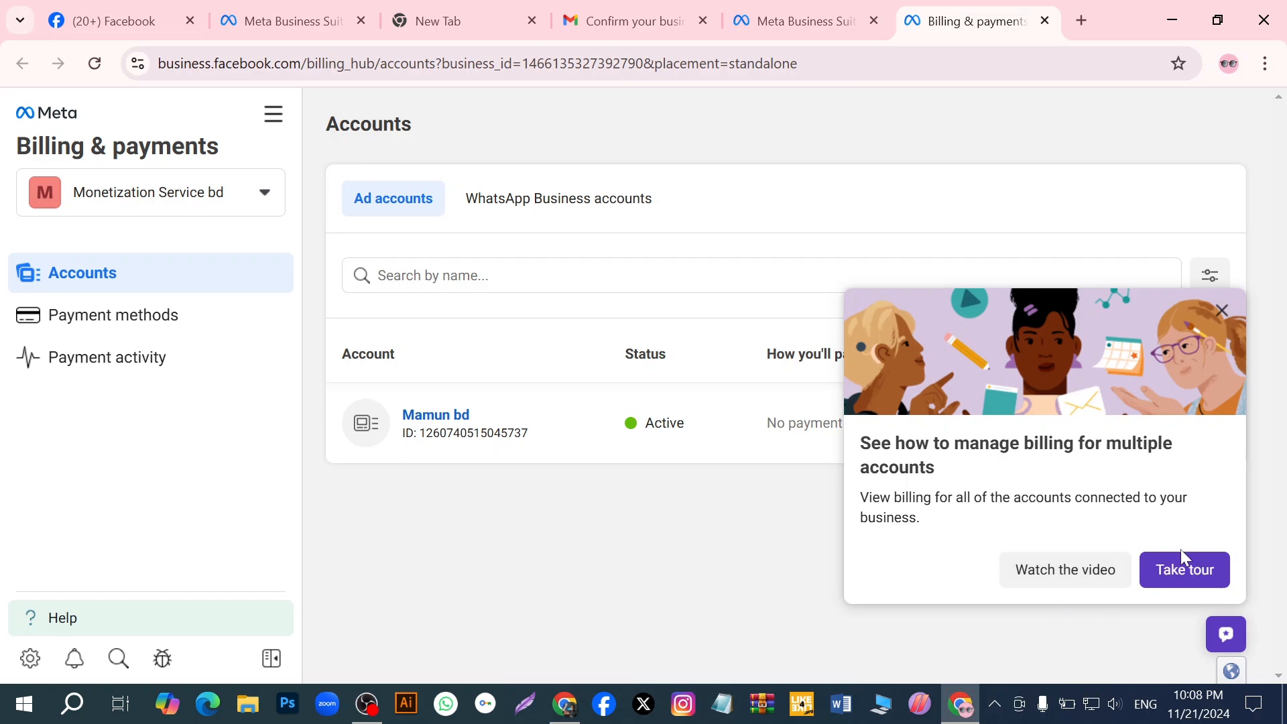
pyautogui.click(1181, 571)
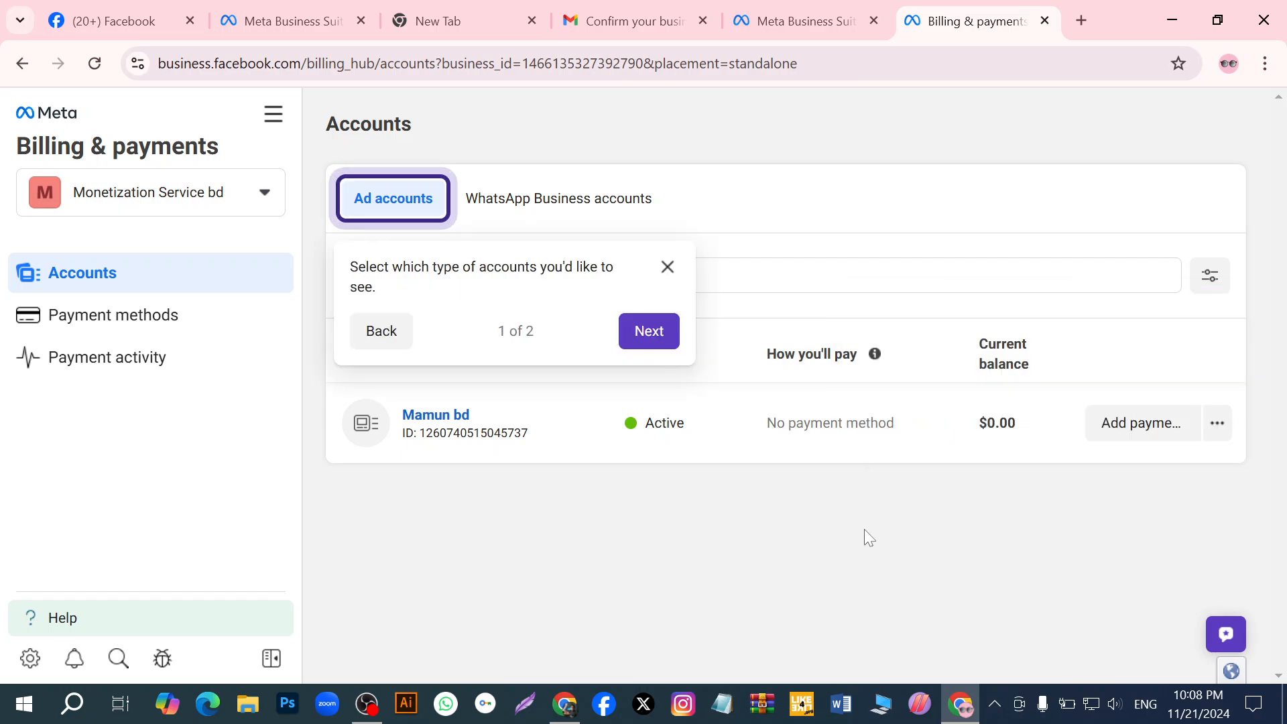
# - Return to the business settings and view the new ad account's details and assigned people
pyautogui.click(29, 659)
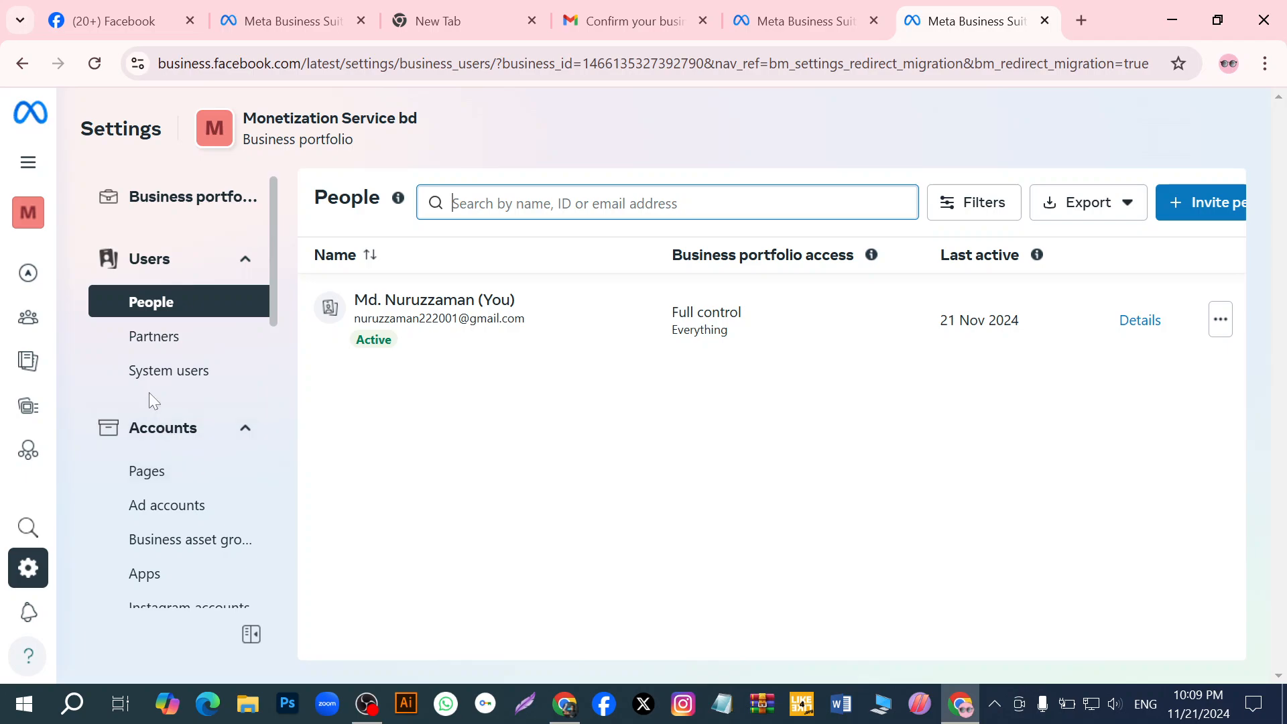
pyautogui.click(184, 509)
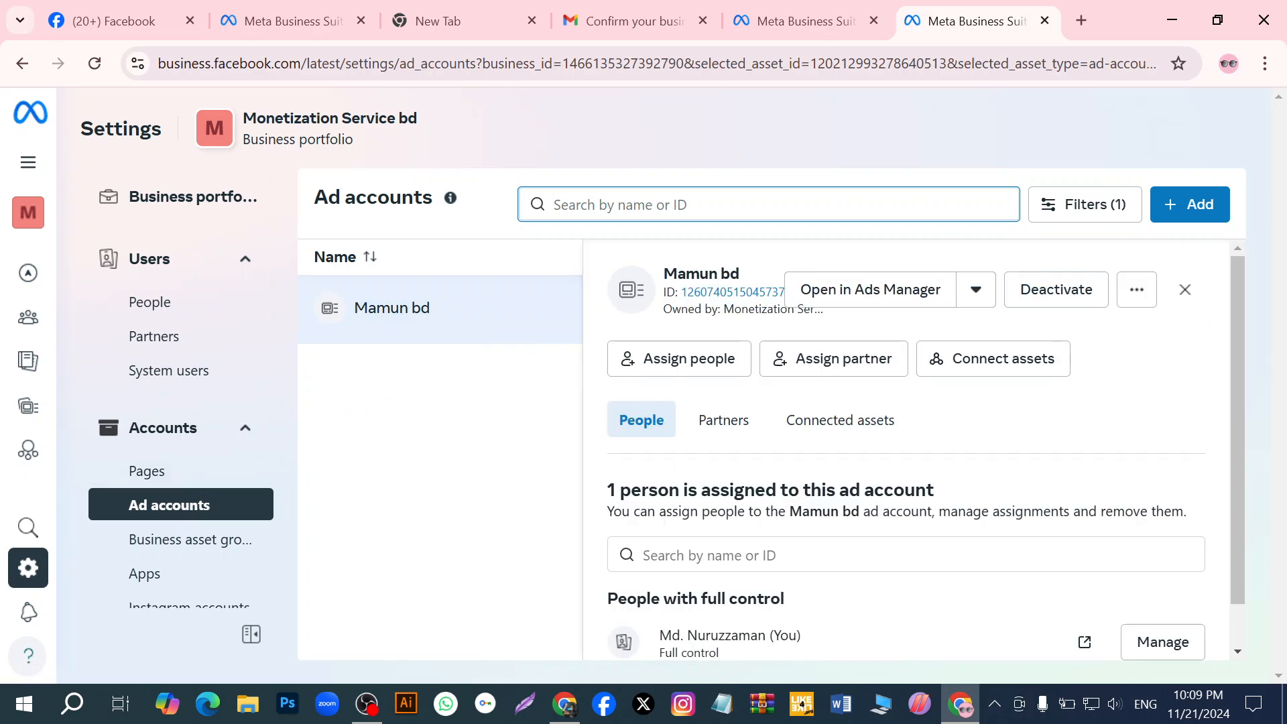
pyautogui.scroll(-1, 667, 497)
pyautogui.scroll(1, 827, 445)
pyautogui.click(365, 704)
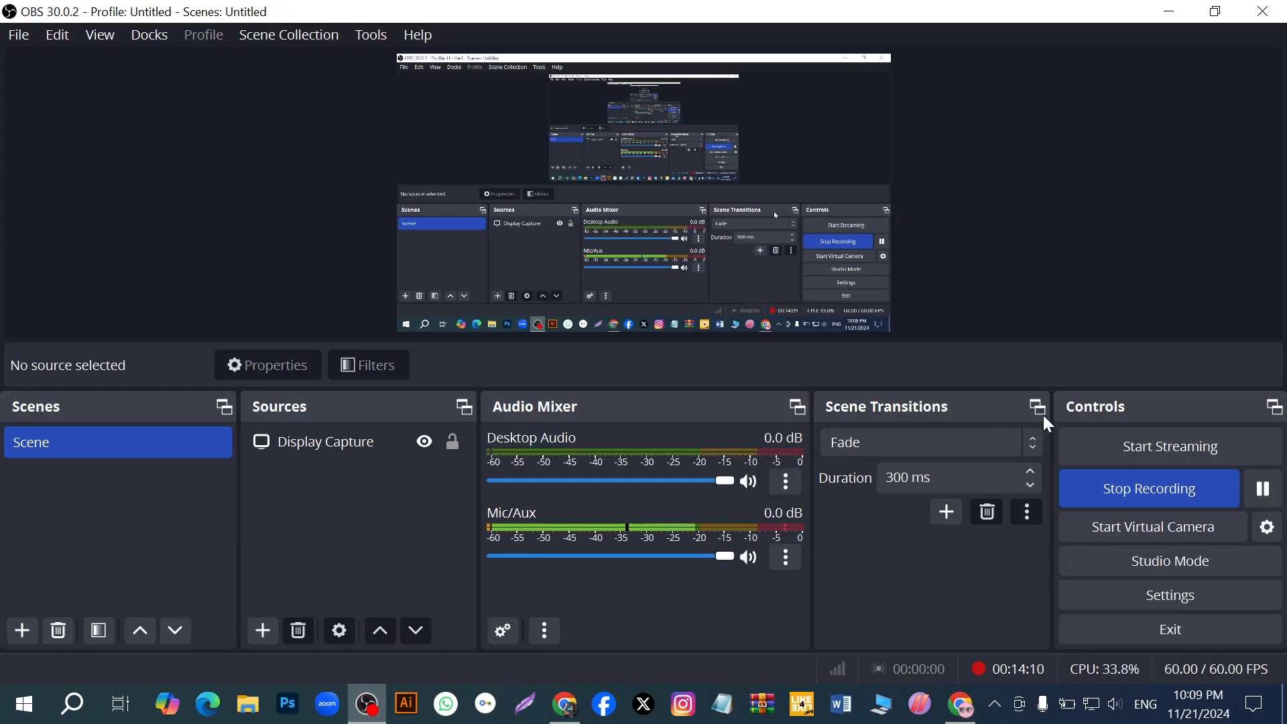